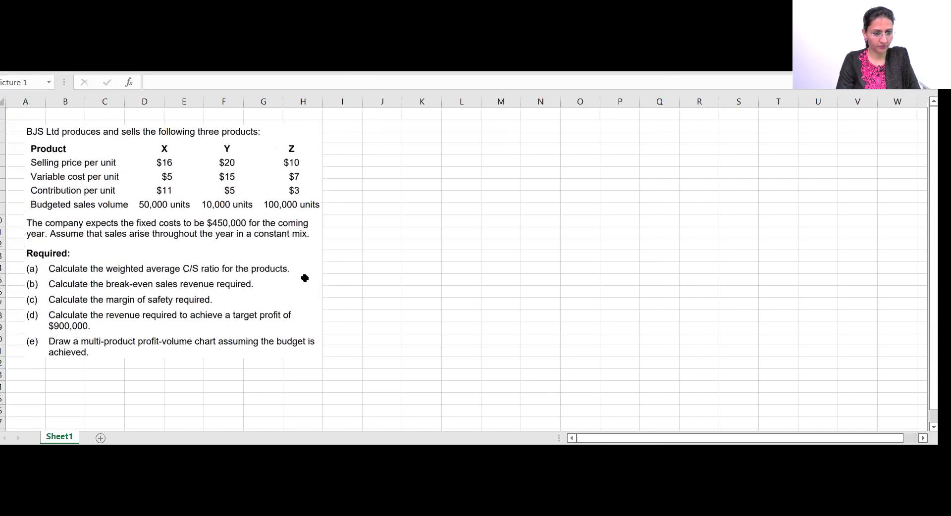
# Enter the product headings X, Y and Z in cells K3 to M3.
pyautogui.click(424, 242)
pyautogui.click(430, 134)
pyautogui.write('X')
pyautogui.press('Tab')
pyautogui.write('Y')
pyautogui.press('Tab')
pyautogui.write('Z')
pyautogui.press('Return')
# Label the rows Cont in J4 and Sales units in J5.
pyautogui.press('Left')
pyautogui.press('Left')
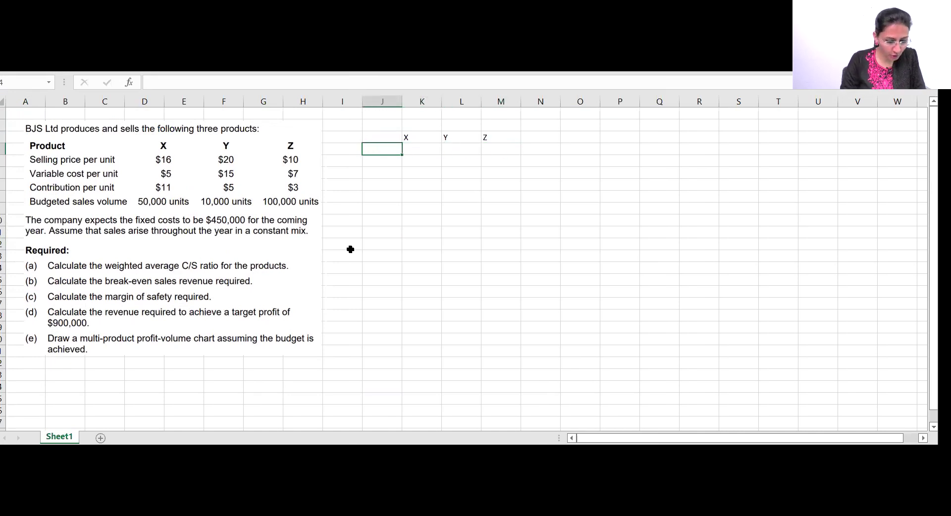
pyautogui.write('Cont')
pyautogui.press('Return')
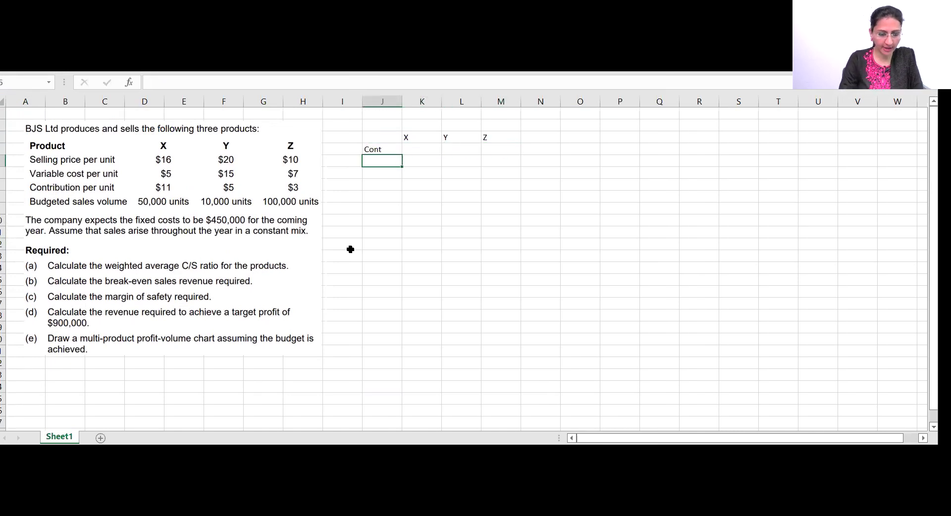
pyautogui.write('Sales units')
pyautogui.press('Return')
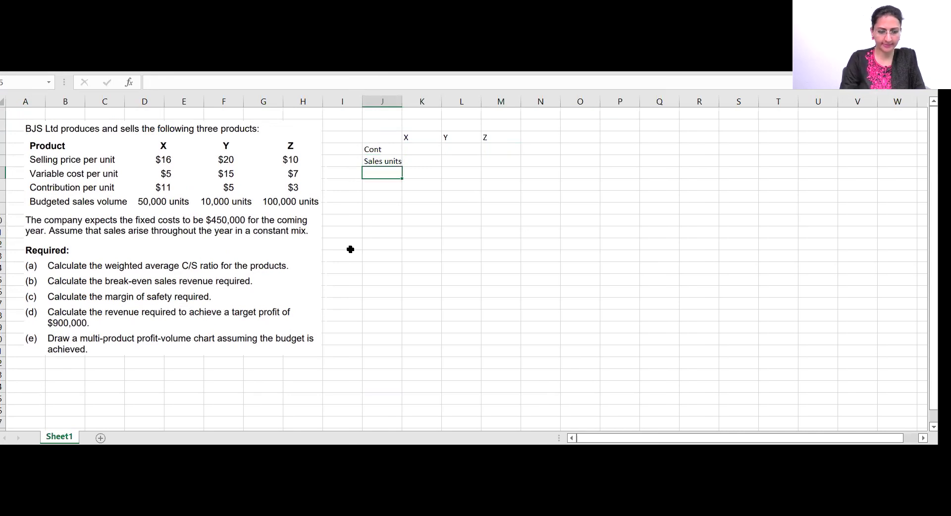
# Widen column J slightly and enter the unit contributions 11, 5 and 3 in K4 to M4.
pyautogui.press('Right')
pyautogui.press('Up')
pyautogui.press('Up')
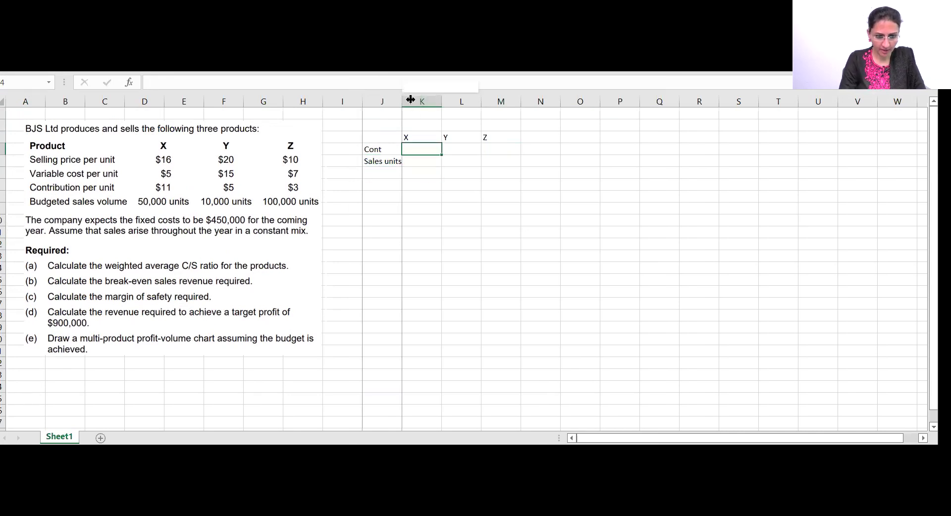
pyautogui.moveTo(402, 99); pyautogui.dragTo(412, 99)
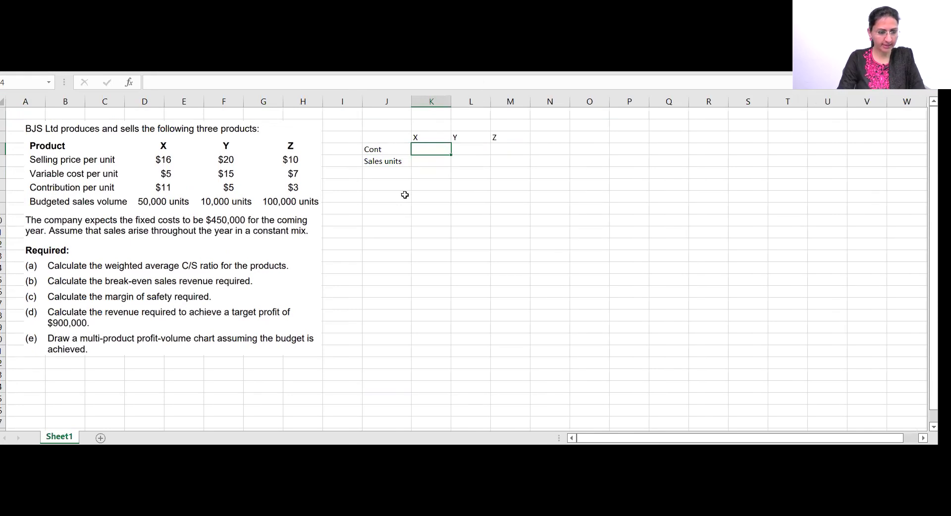
pyautogui.write('11')
pyautogui.press('Tab')
pyautogui.write('5')
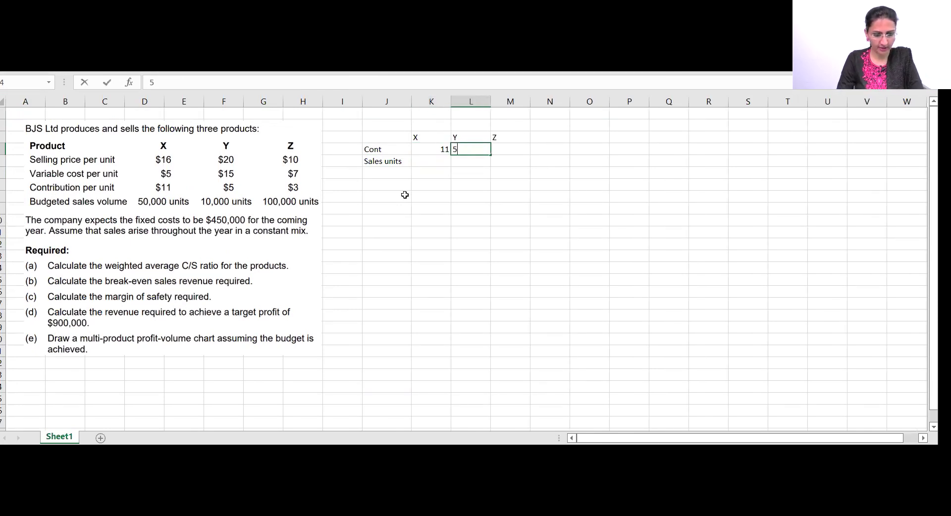
pyautogui.press('Tab')
pyautogui.write('2')
pyautogui.press('Return')
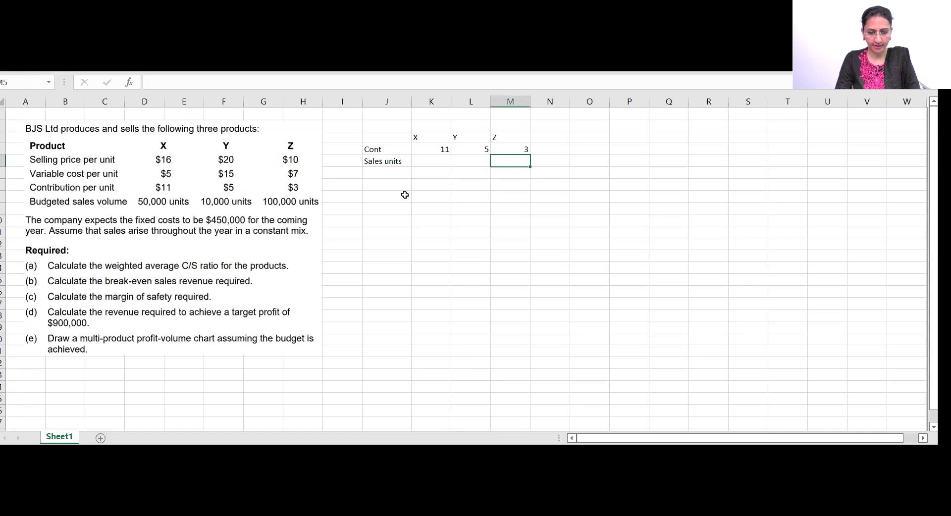
# Enter the sales units 50000, 10000 and 100000 in K5 to M5 for products X, Y and Z.
pyautogui.press('Left')
pyautogui.press('Left')
pyautogui.write('50000')
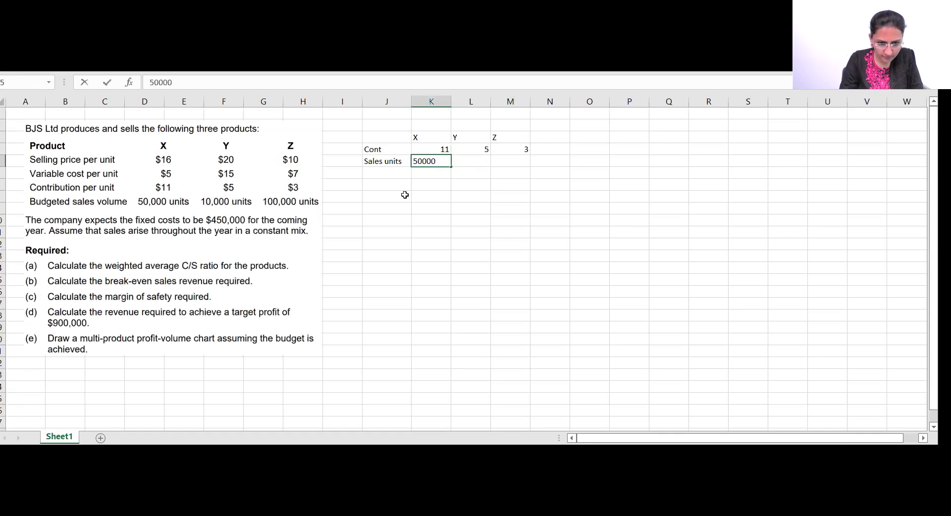
pyautogui.press('Tab')
pyautogui.write('10000')
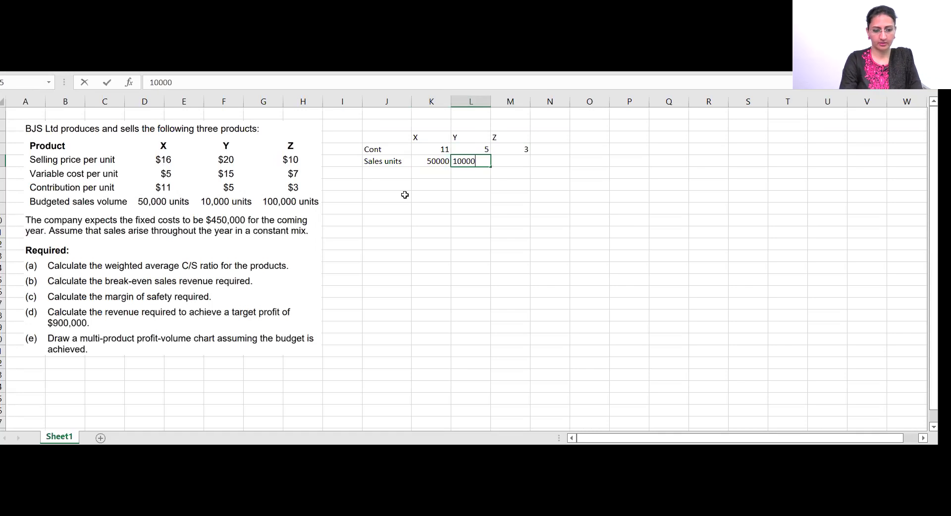
pyautogui.press('Tab')
pyautogui.write('100000')
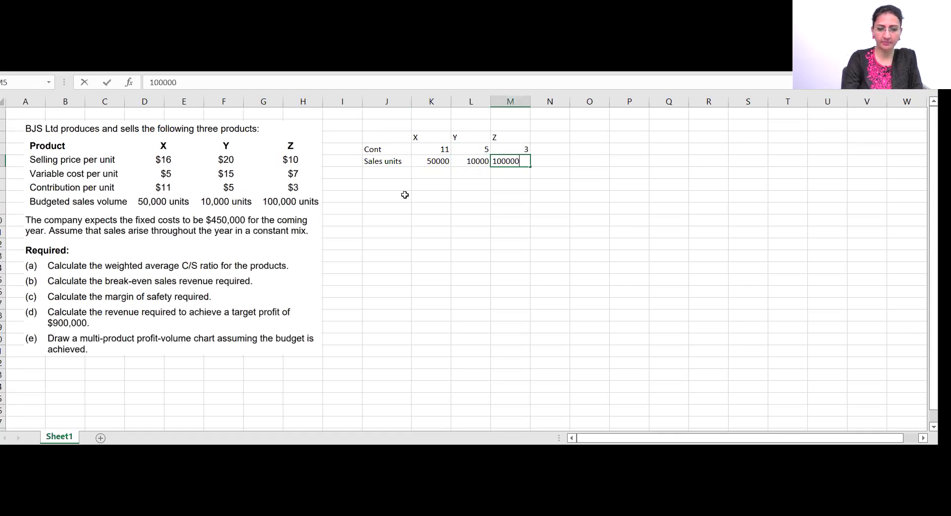
pyautogui.press('Return')
# Centre the headings and figures in the X, Y and Z columns, including the empty cells beneath them.
pyautogui.moveTo(419, 134); pyautogui.dragTo(525, 270)
pyautogui.hotkey('alt', 'h')
pyautogui.press('a')
pyautogui.press('c')
pyautogui.click(627, 206)
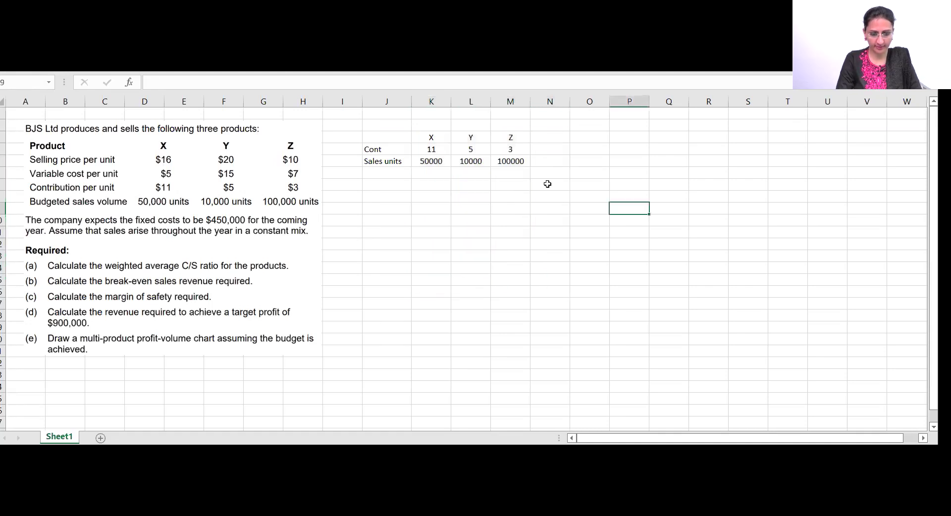
# Make the X, Y and Z headings in K3 to M3 bold.
pyautogui.click(434, 135)
pyautogui.hotkey('ctrl', 'shift', 'Right')
pyautogui.hotkey('ctrl', 'b')
pyautogui.click(418, 196)
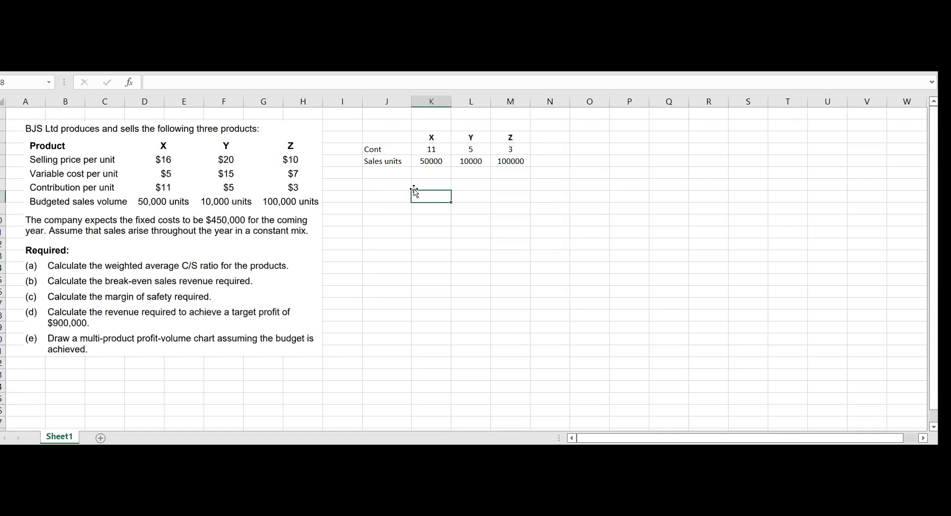
# Label the row below Sales units as Total Cont in J6.
pyautogui.click(380, 172)
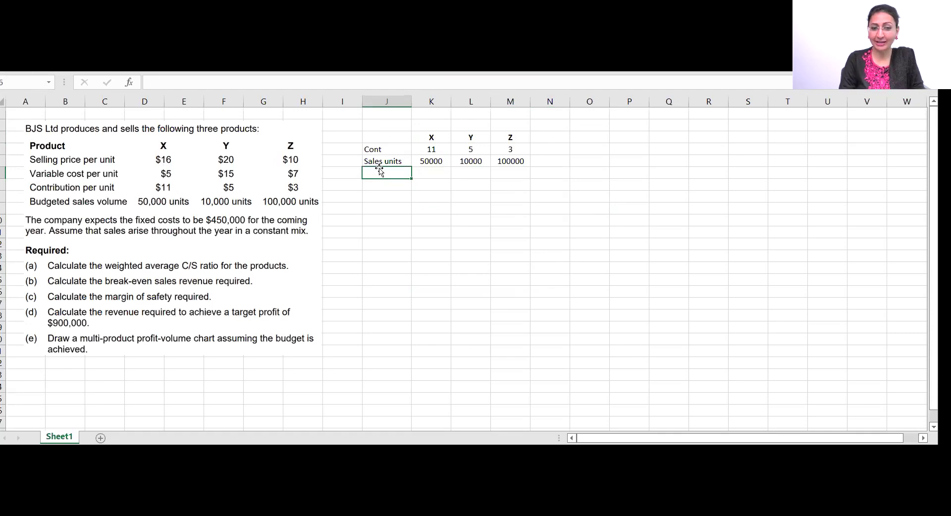
pyautogui.write('Tot')
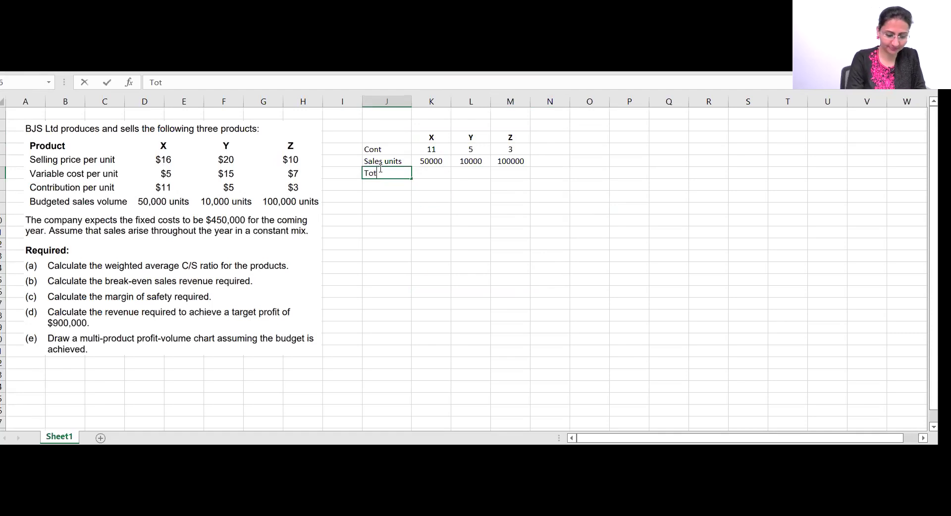
pyautogui.write('al Cont')
pyautogui.press('Return')
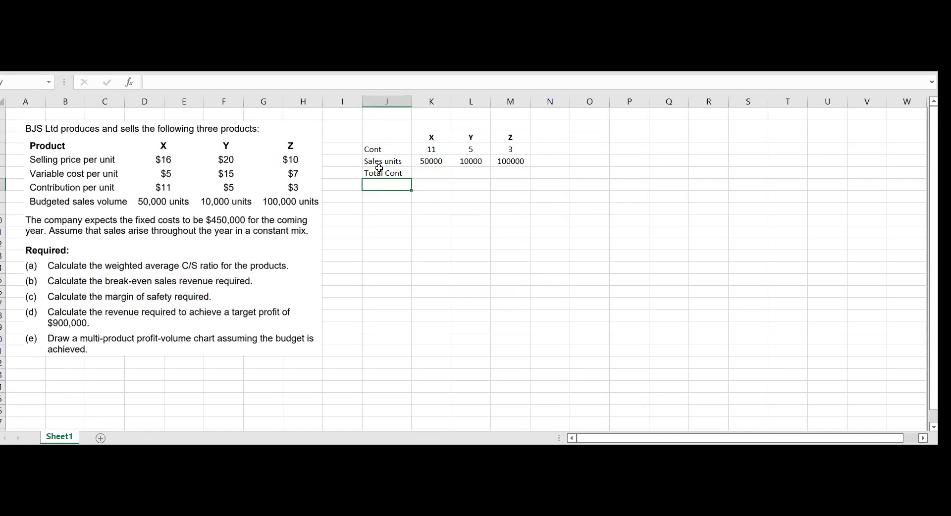
# Calculate product X's total contribution in K6 with the formula =K4*K5.
pyautogui.press('Up')
pyautogui.press('Right')
pyautogui.write('=')
pyautogui.press('Up')
pyautogui.press('Up')
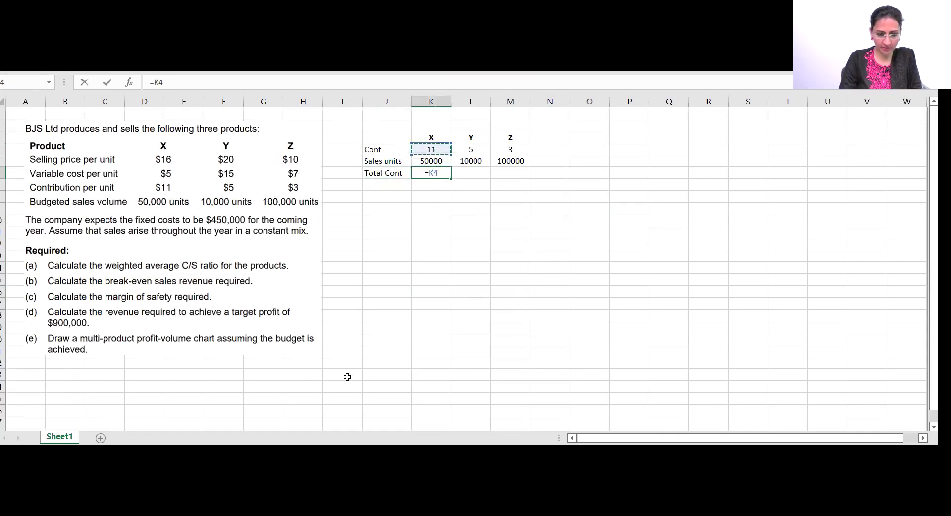
pyautogui.write('*')
pyautogui.press('Up')
pyautogui.press('Return')
# Copy the total contribution formula from K6 to L6 and M6 for products Y and Z.
pyautogui.press('Up')
pyautogui.hotkey('ctrl', 'c')
pyautogui.press('Right')
pyautogui.hotkey('shift', 'Right')
pyautogui.hotkey('ctrl', 'v')
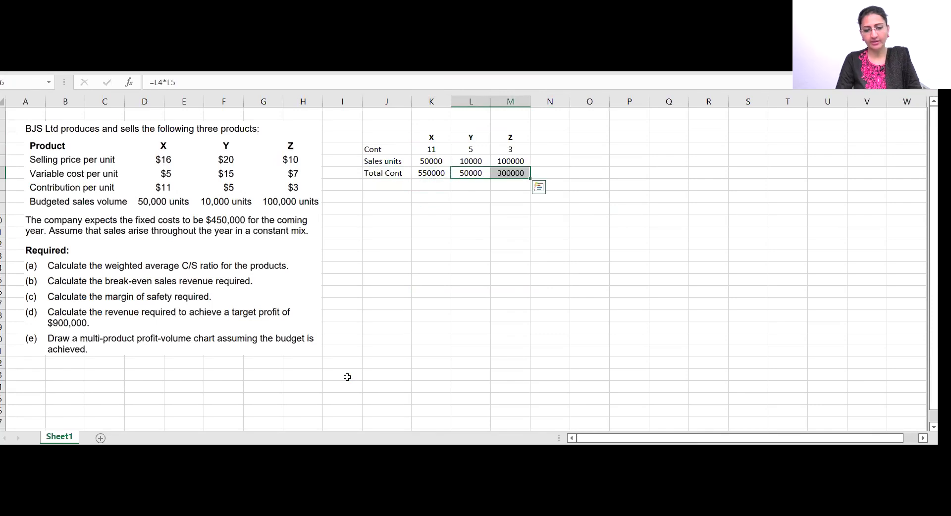
pyautogui.press('Left')
pyautogui.press('Left')
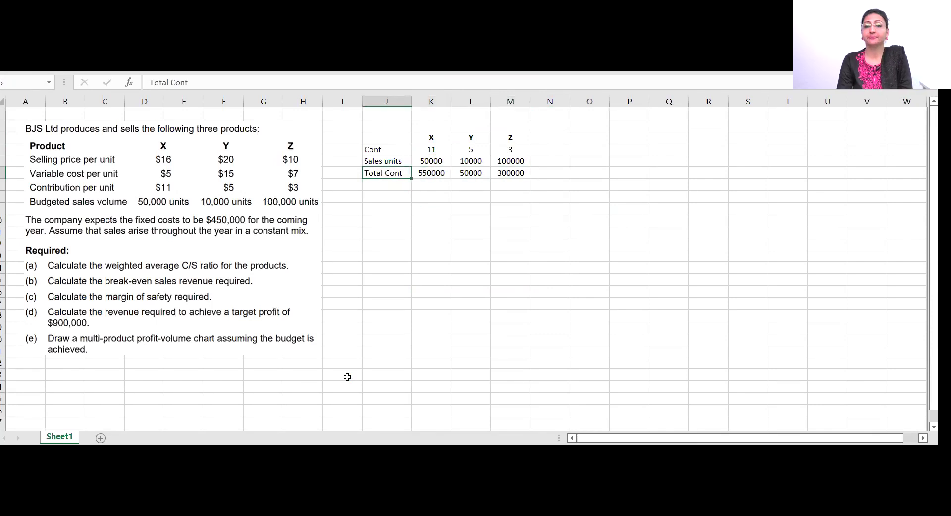
pyautogui.press('Right')
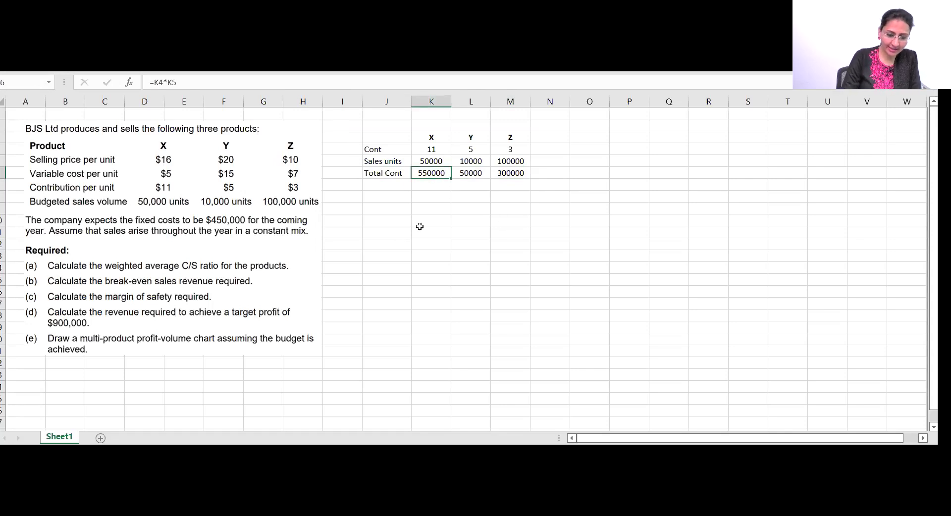
# Build the total contribution formula =K4*K5 again in K7 as a demonstration.
pyautogui.press('Return')
pyautogui.write('=')
pyautogui.press('Up')
pyautogui.press('Up')
pyautogui.press('Up')
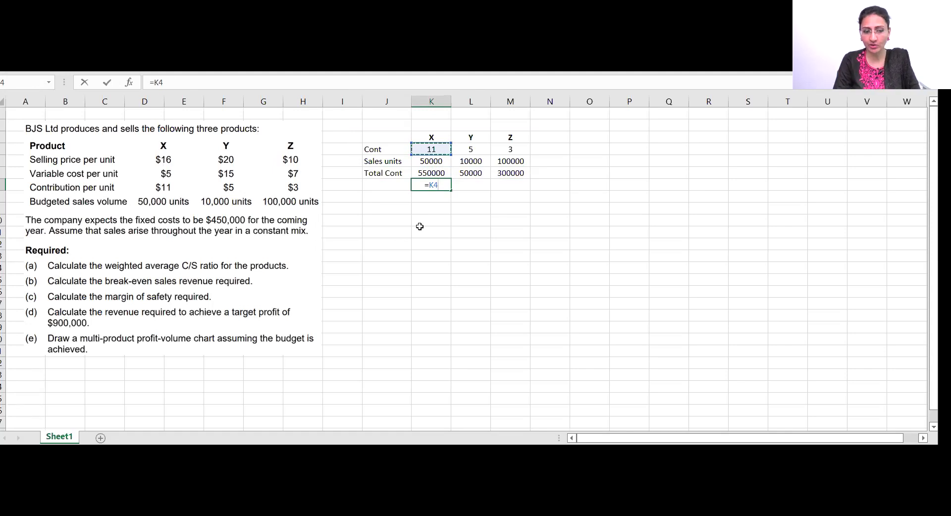
pyautogui.write('*')
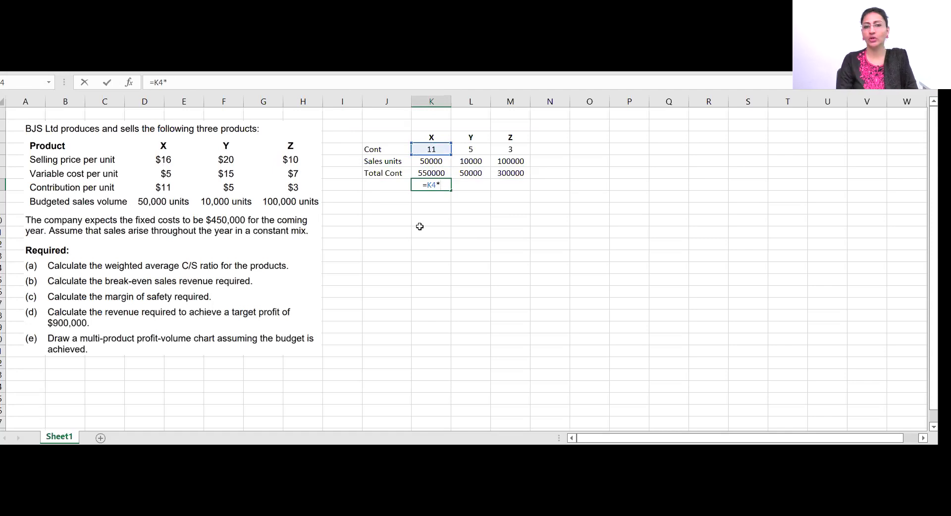
pyautogui.press('Up')
pyautogui.press('Up')
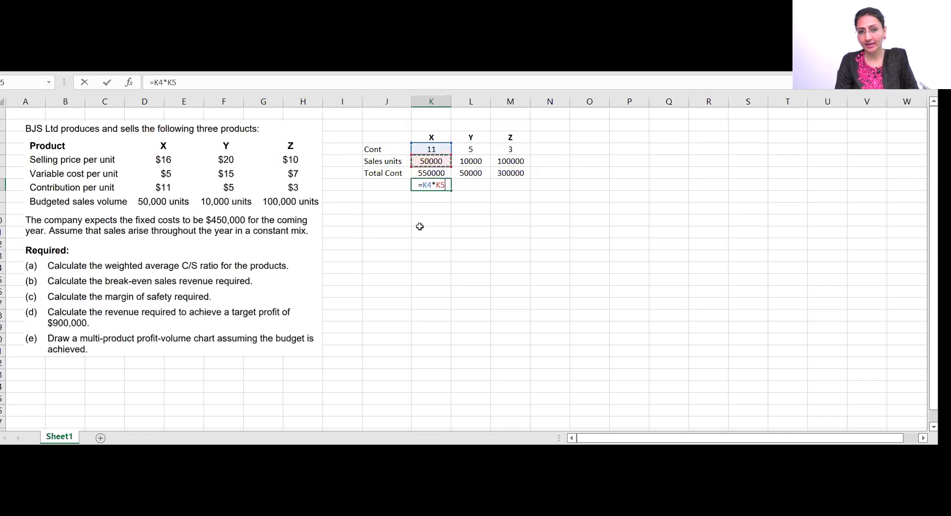
pyautogui.press('Return')
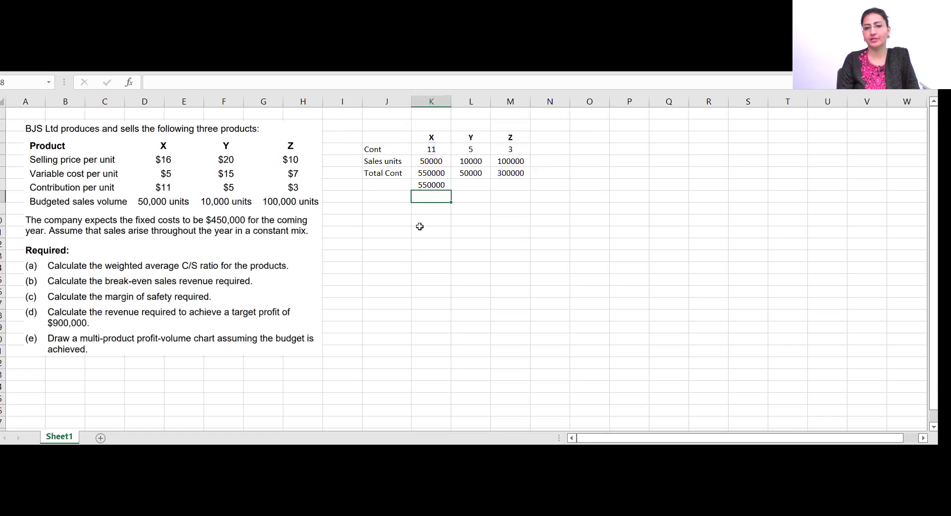
pyautogui.press('Up')
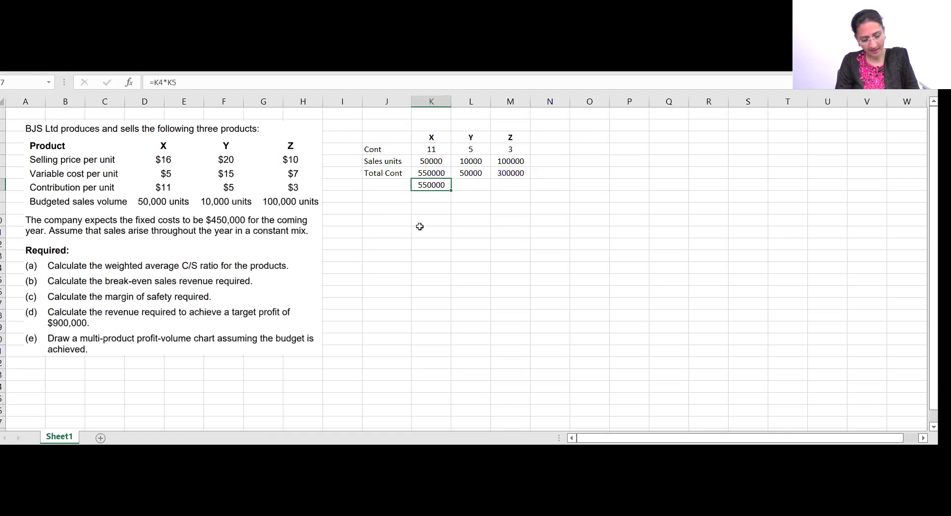
# Copy the K7 formula to L7 and M7 and inspect the cell references in L7.
pyautogui.hotkey('ctrl', 'c')
pyautogui.press('Right')
pyautogui.hotkey('shift', 'Right')
pyautogui.hotkey('ctrl', 'v')
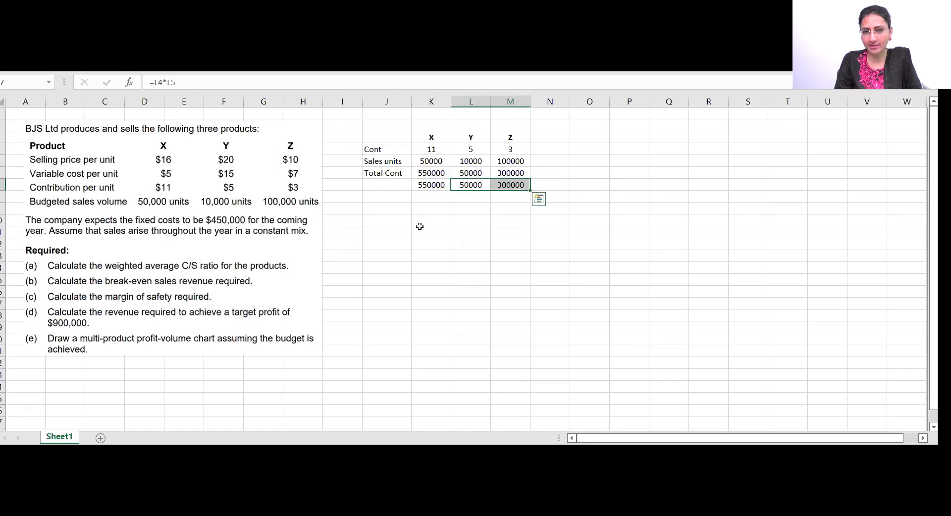
pyautogui.press('Left')
pyautogui.press('Right')
pyautogui.press('F2')
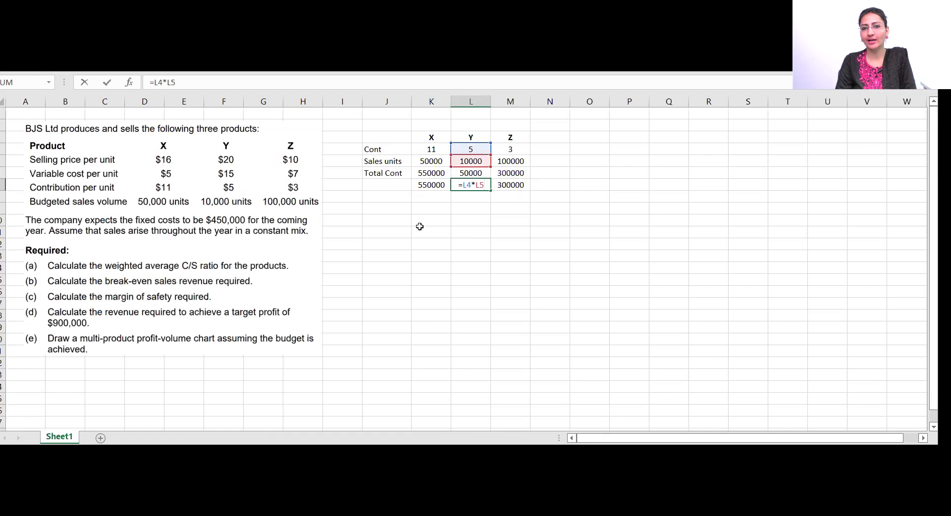
pyautogui.press('Return')
pyautogui.press('Left')
pyautogui.press('Up')
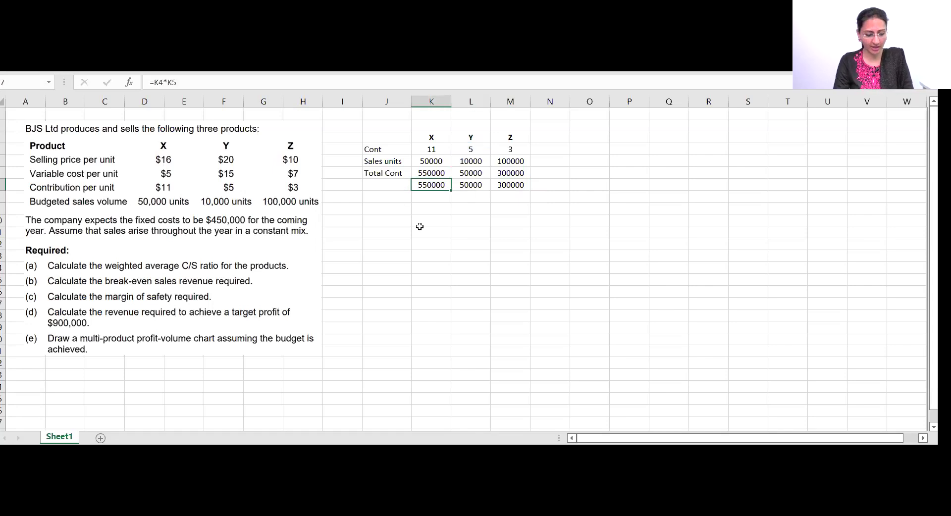
# Clear the duplicate total contribution formulas from K7 to M7.
pyautogui.hotkey('shift', 'Right')
pyautogui.hotkey('shift', 'Right')
pyautogui.press('Delete')
pyautogui.press('Home')
pyautogui.press('Right')
pyautogui.press('Right')
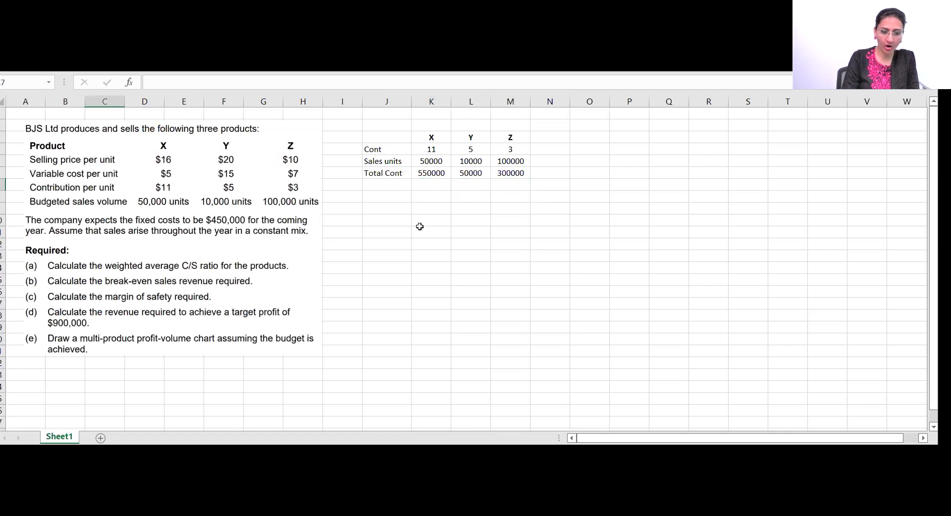
pyautogui.click(419, 227)
pyautogui.click(526, 208)
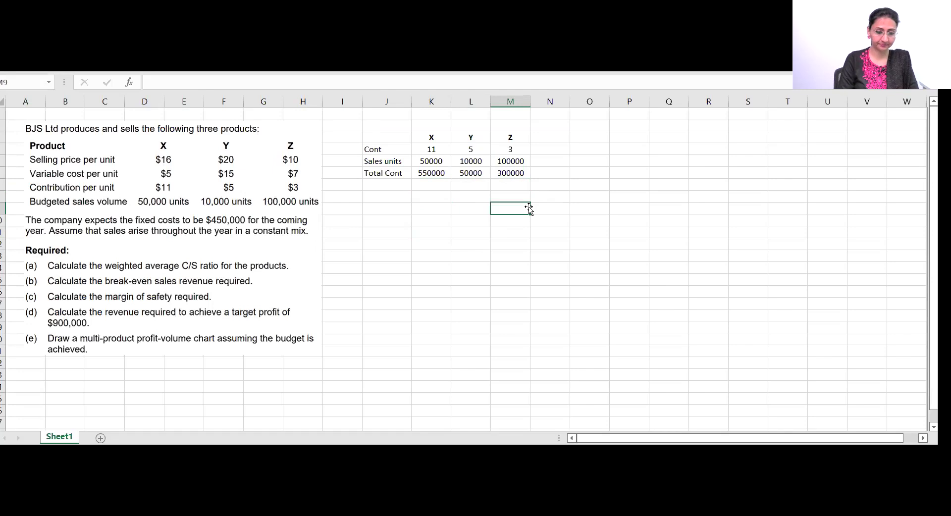
# Add up the three products' total contributions in N6 with =K6+L6+M6 and make the result bold.
pyautogui.click(539, 177)
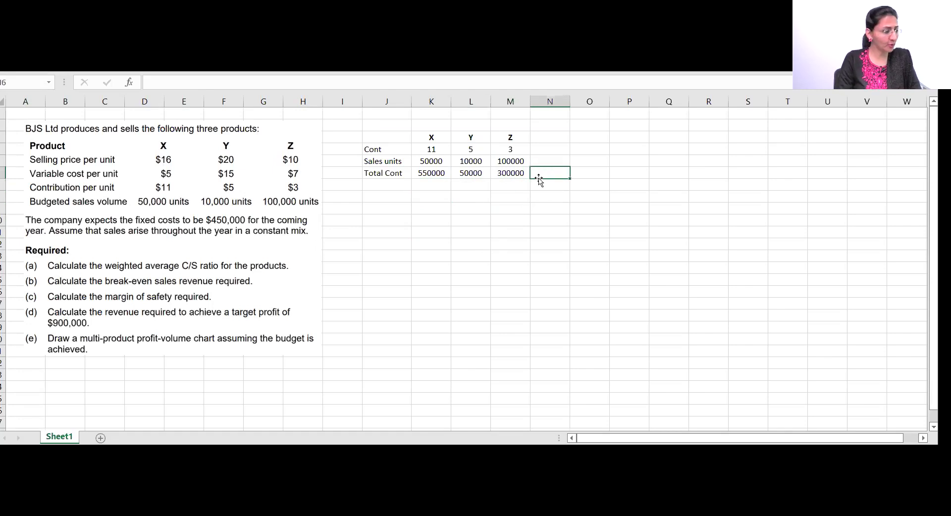
pyautogui.write('=')
pyautogui.press('Left')
pyautogui.press('Left')
pyautogui.press('Left')
pyautogui.write('+')
pyautogui.press('Left')
pyautogui.press('Left')
pyautogui.write('+')
pyautogui.press('Left')
pyautogui.press('Return')
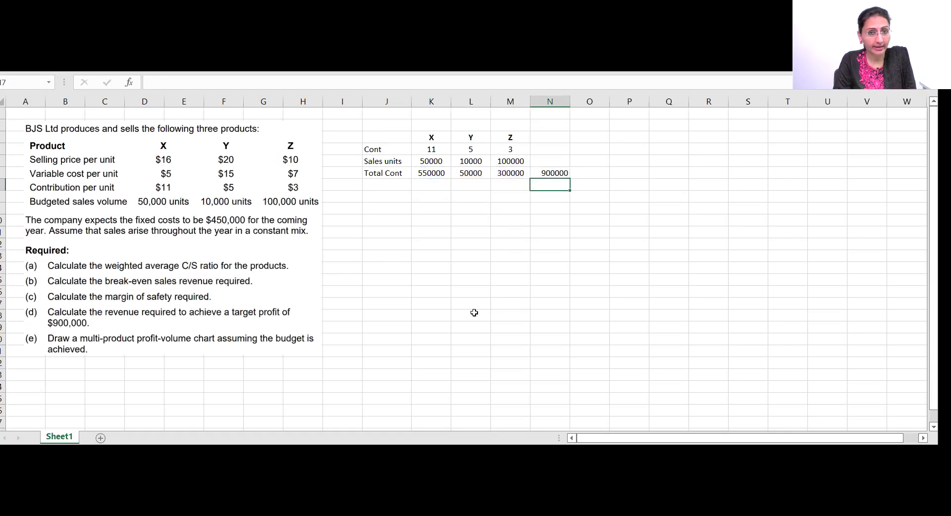
pyautogui.press('Up')
pyautogui.hotkey('ctrl', 'b')
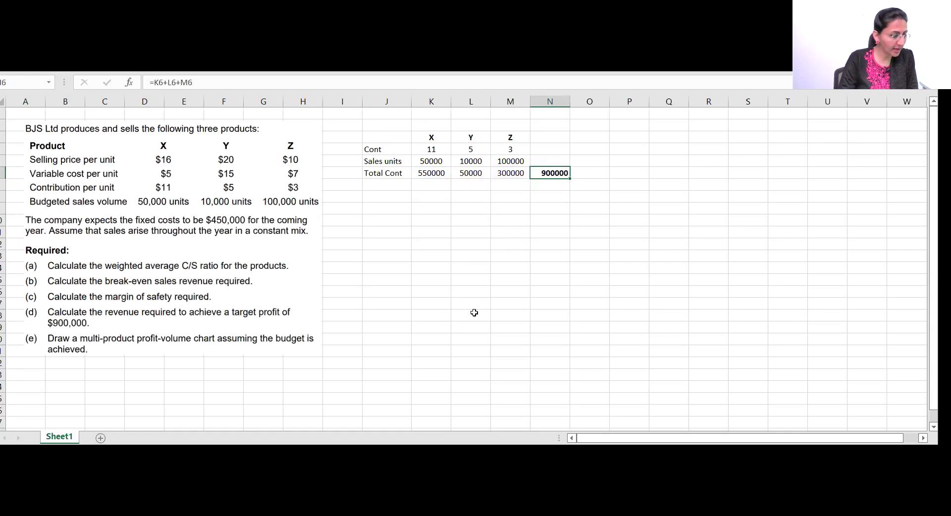
# Copy the Sales units row from J5 to M5, label included, into row 8 starting at J8.
pyautogui.press('Left')
pyautogui.press('Left')
pyautogui.press('Left')
pyautogui.press('Left')
pyautogui.press('Down')
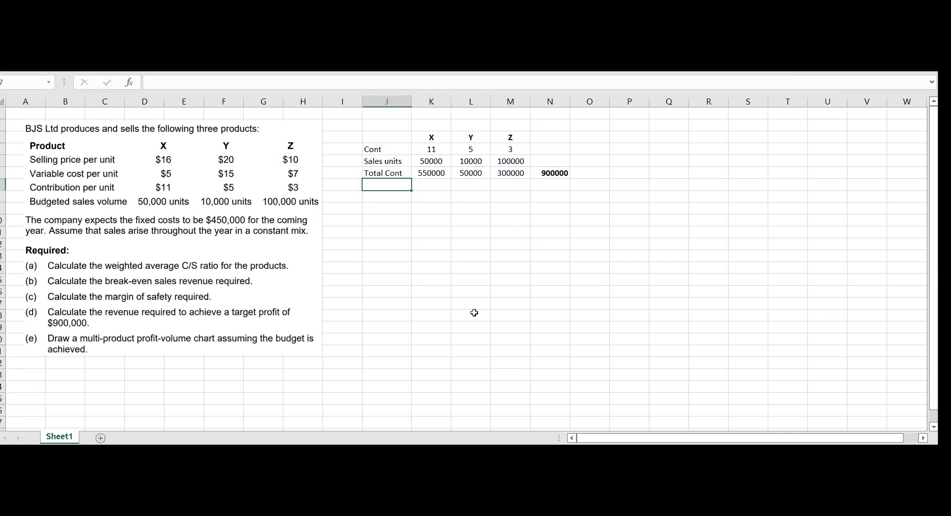
pyautogui.press('Down')
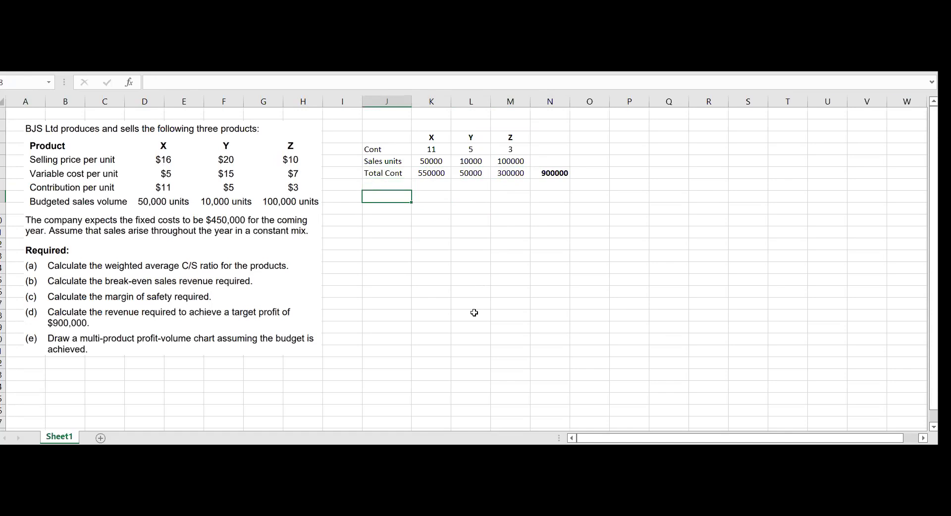
pyautogui.press('Up')
pyautogui.press('Up')
pyautogui.press('Up')
pyautogui.hotkey('shift', 'Right')
pyautogui.hotkey('shift', 'Right')
pyautogui.hotkey('shift', 'Right')
pyautogui.hotkey('ctrl', 'c')
pyautogui.press('Down')
pyautogui.press('Down')
pyautogui.press('Down')
pyautogui.press('Return')
pyautogui.press('Down')
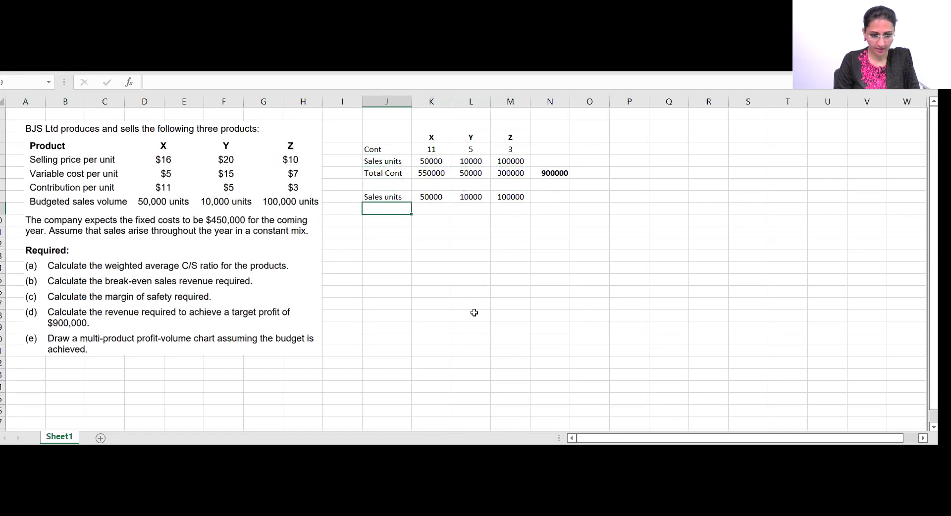
# Add an SP/unit row in row 9 with selling prices 16, 20 and 10 for X, Y and Z.
pyautogui.write('SP')
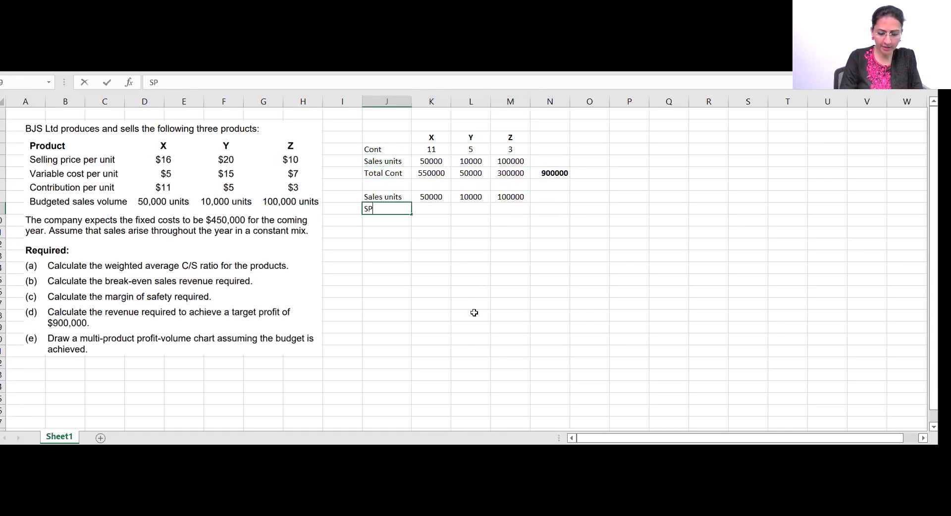
pyautogui.write('/unit')
pyautogui.press('Return')
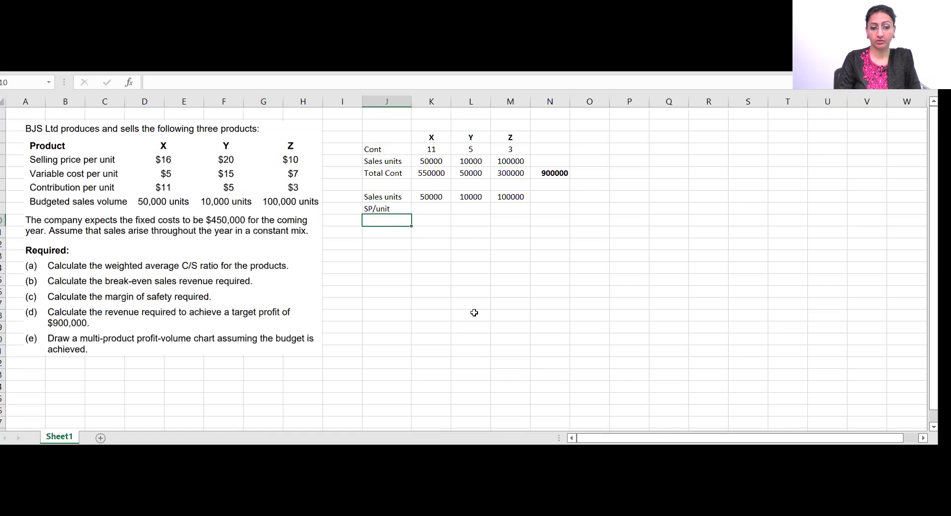
pyautogui.press('Right')
pyautogui.press('Up')
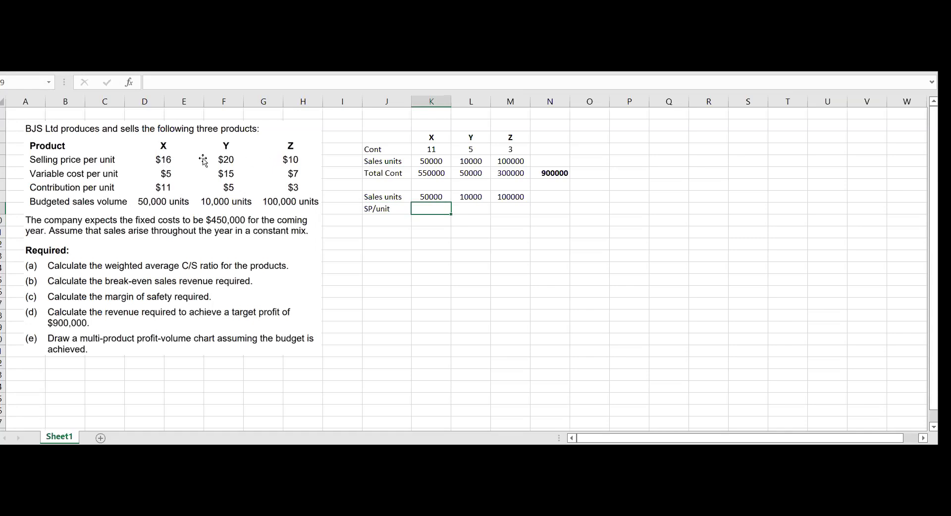
pyautogui.write('16')
pyautogui.press('Tab')
pyautogui.write('20')
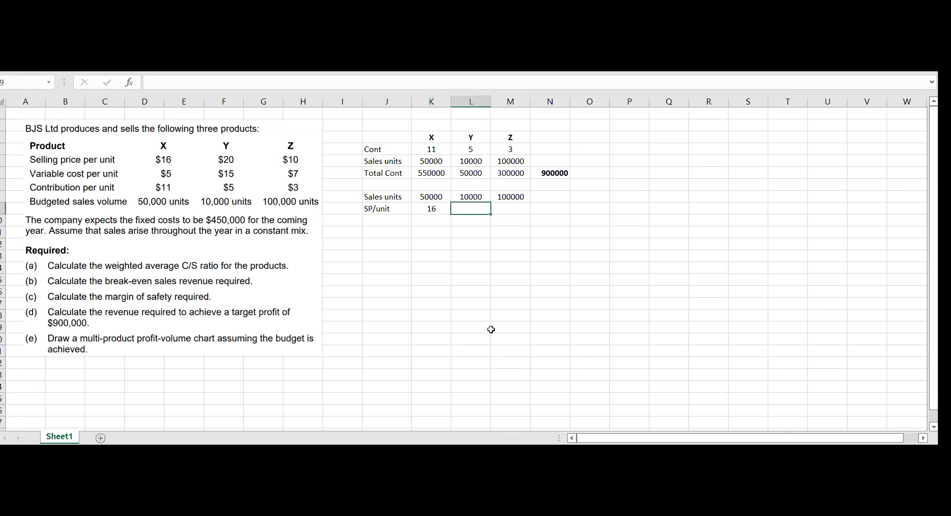
pyautogui.press('Tab')
pyautogui.write('10')
pyautogui.press('Return')
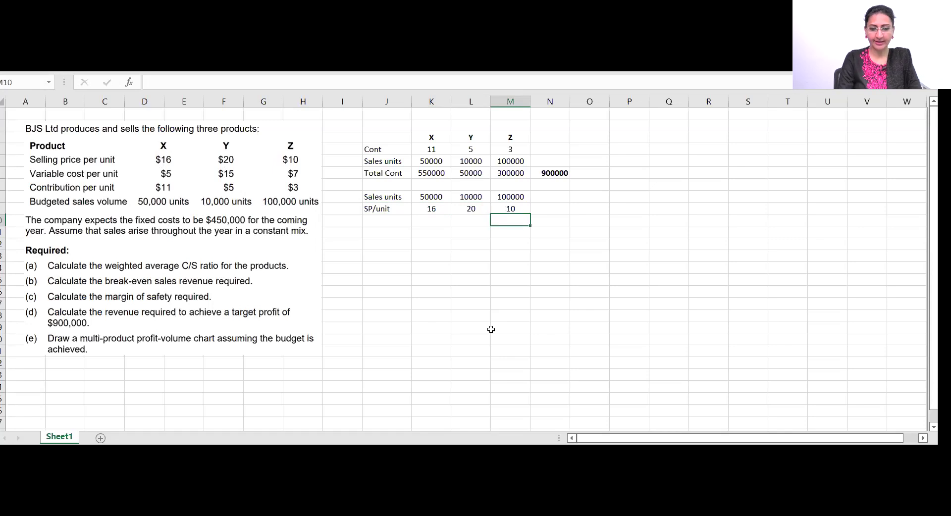
# Label J10, under SP/unit, as Total revenue.
pyautogui.press('Left')
pyautogui.press('Left')
pyautogui.press('Left')
pyautogui.write('To')
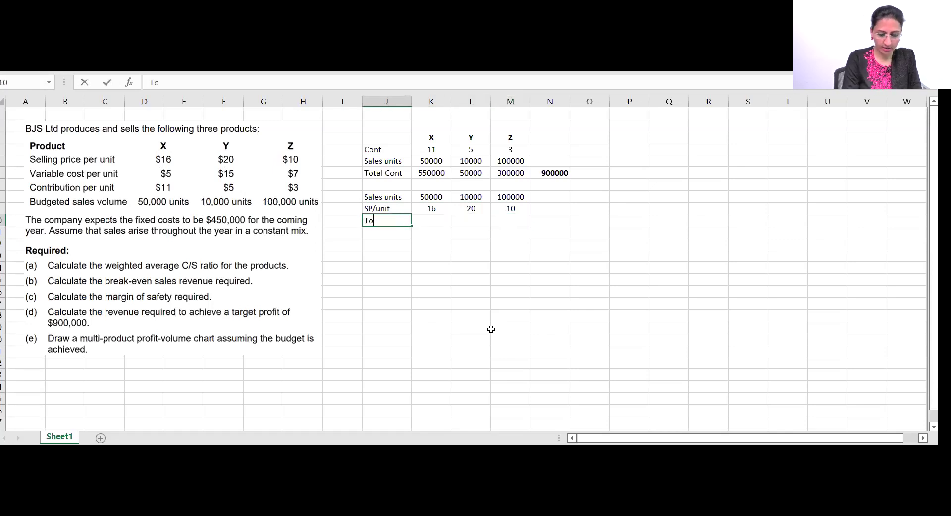
pyautogui.write('tal revenue')
pyautogui.press('Return')
# Calculate product X's total revenue in K10 by multiplying its selling price K9 by its sales units K8.
pyautogui.press('Right')
pyautogui.press('Up')
pyautogui.write('=')
pyautogui.press('Up')
pyautogui.press('Up')
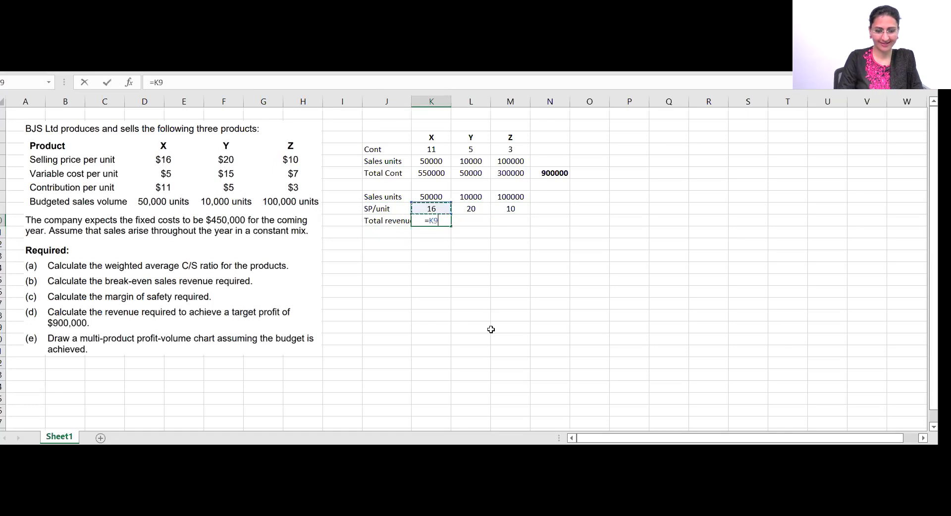
pyautogui.write('*')
pyautogui.press('Up')
pyautogui.press('Return')
# Copy the total revenue formula from K10 to L10 and M10 for products Y and Z.
pyautogui.press('Up')
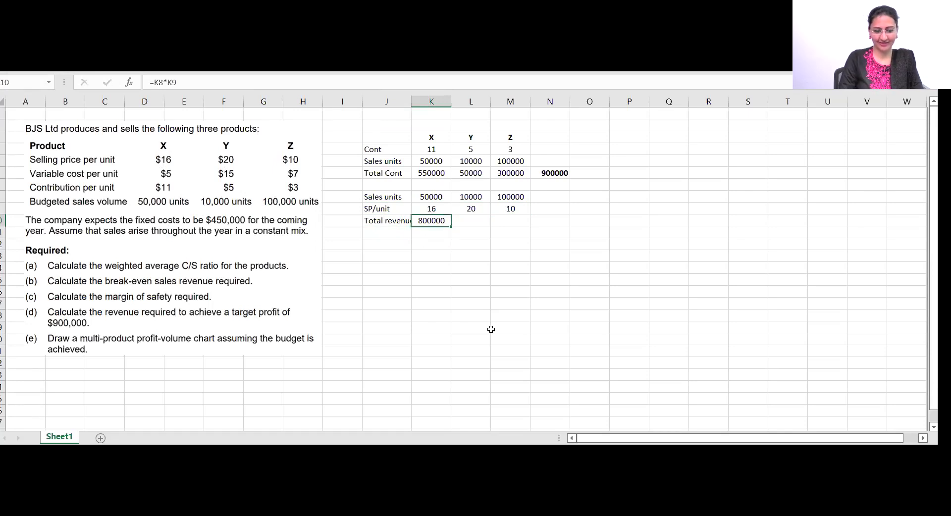
pyautogui.hotkey('ctrl', 'c')
pyautogui.press('Right')
pyautogui.hotkey('shift', 'Right')
pyautogui.press('Return')
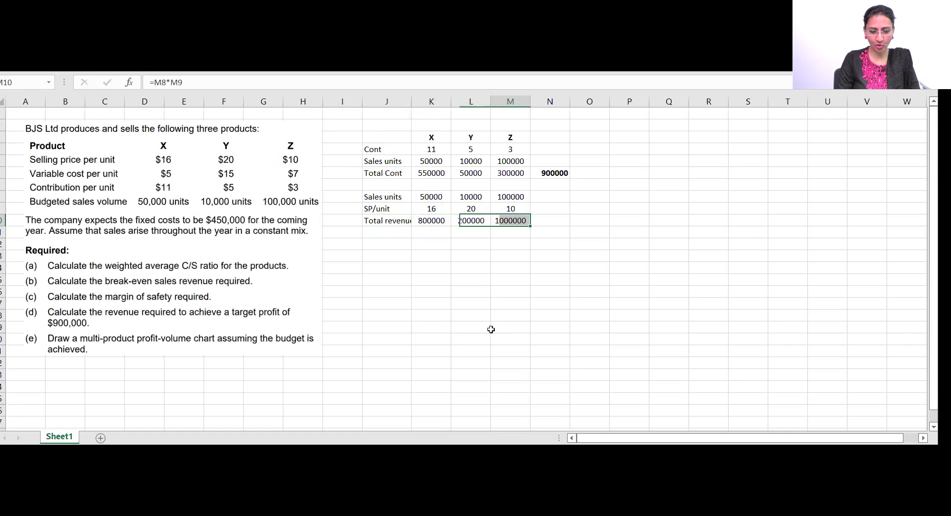
# Add up the three products' total revenues in N10 with =K10+L10+M10 and make the result bold.
pyautogui.press('Right')
pyautogui.press('Right')
pyautogui.write('=')
pyautogui.press('Left')
pyautogui.press('Left')
pyautogui.press('Left')
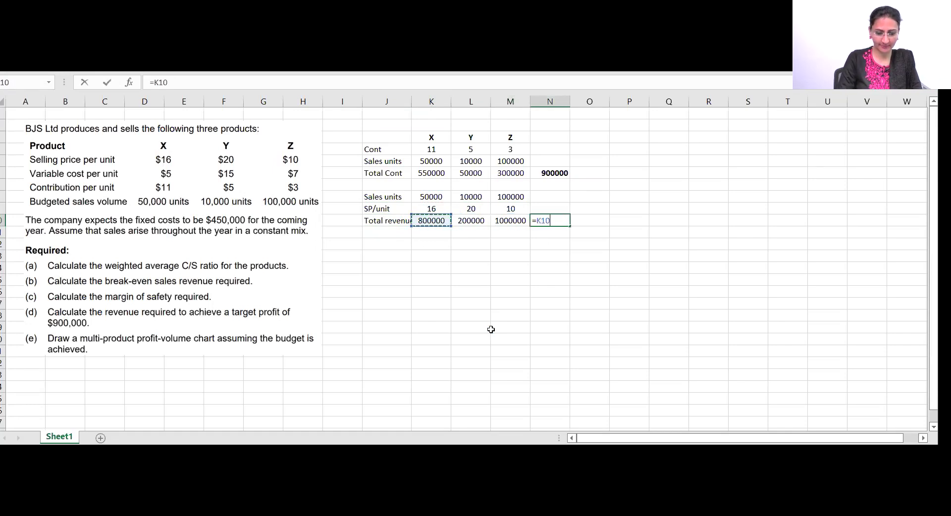
pyautogui.write('+')
pyautogui.press('Left')
pyautogui.press('Left')
pyautogui.write('+')
pyautogui.press('Left')
pyautogui.press('Return')
pyautogui.press('Up')
pyautogui.hotkey('ctrl', 'b')
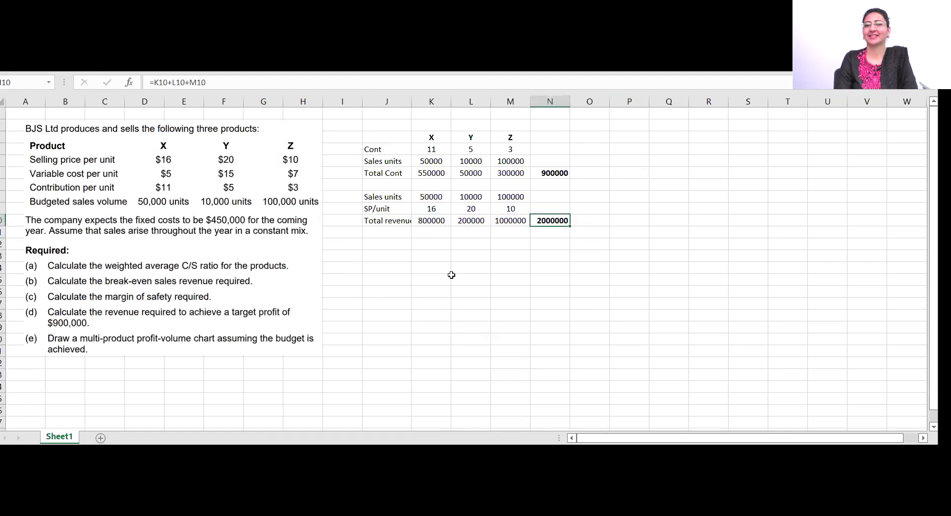
# Enter the label "C/S ration =" in J12, two rows below Total revenue.
pyautogui.click(399, 244)
pyautogui.write('C?S')
pyautogui.press('BackSpace')
pyautogui.press('BackSpace')
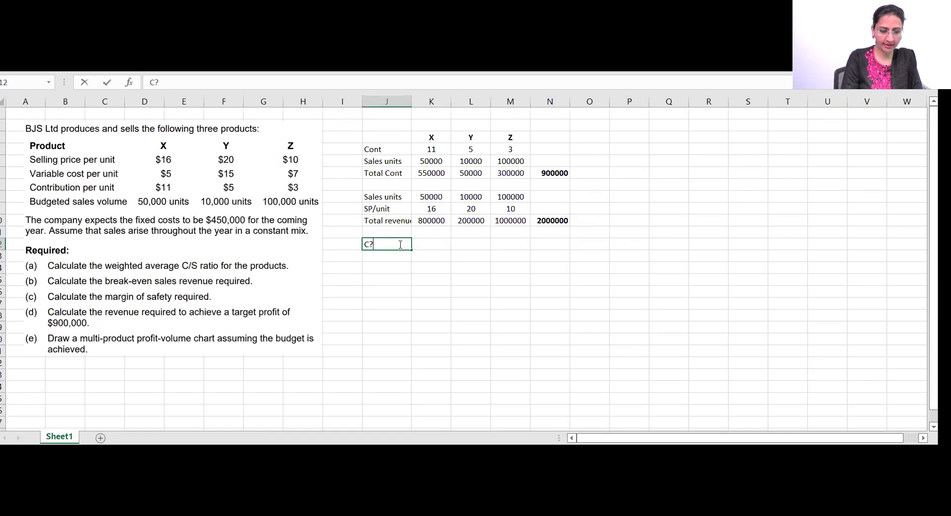
pyautogui.write('/S rati')
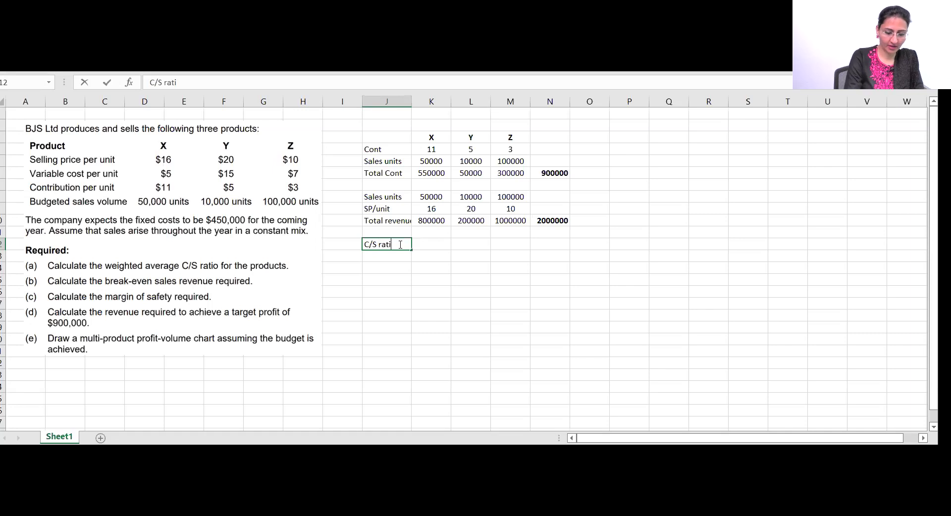
pyautogui.write('on =')
pyautogui.press('Tab')
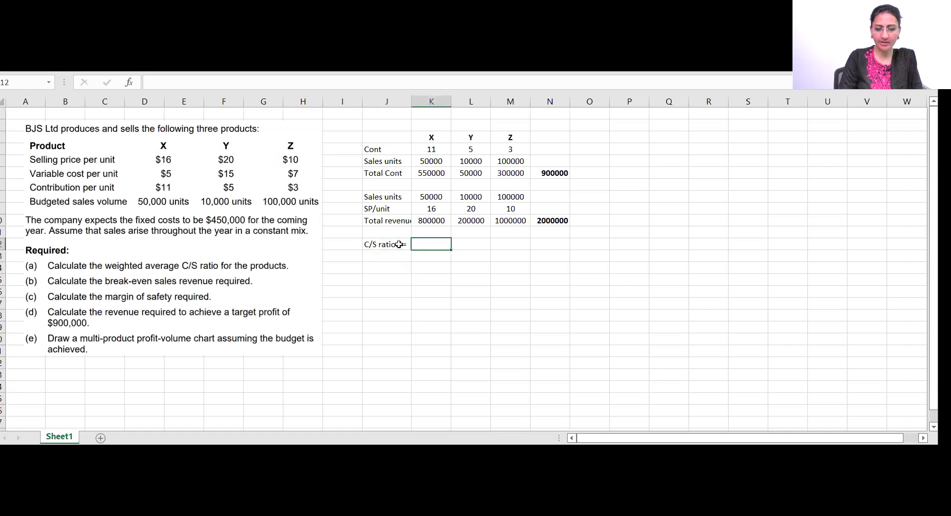
# Calculate the C/S ratio in K12 with =N6/N10*100 and put a % sign beside it in L12.
pyautogui.write('=')
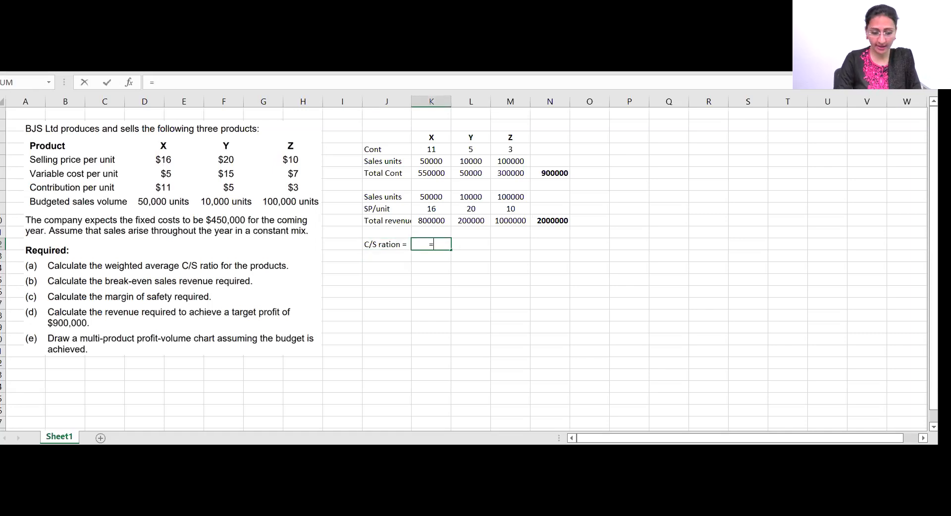
pyautogui.click(550, 172)
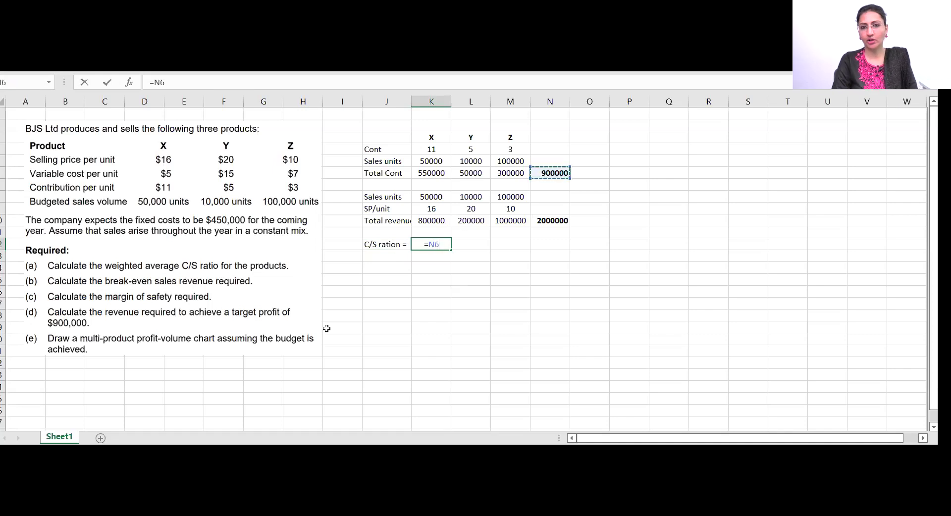
pyautogui.write('/')
pyautogui.click(543, 223)
pyautogui.write('*100')
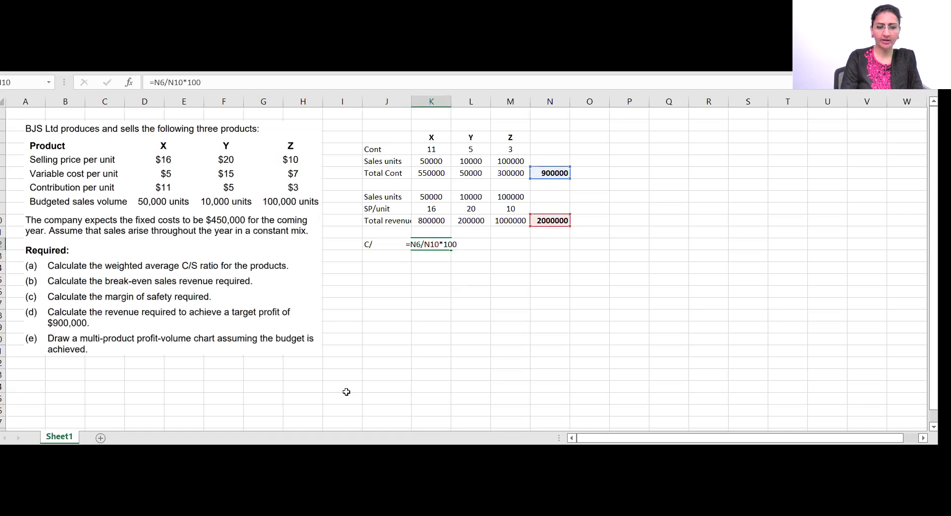
pyautogui.press('Return')
pyautogui.press('Right')
pyautogui.press('Up')
pyautogui.write('%')
pyautogui.press('Return')
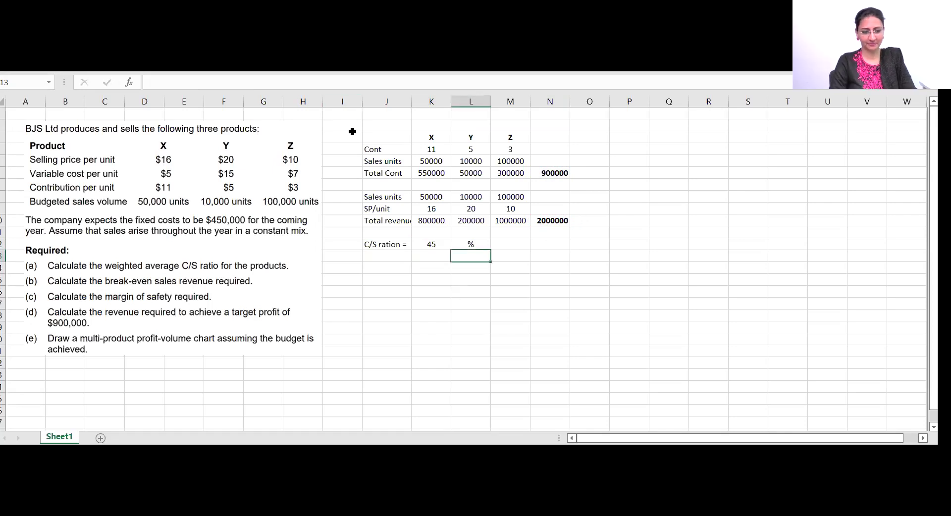
# Add the heading "Part (a)" in I2 and make it bold and underlined.
pyautogui.click(353, 131)
pyautogui.write('Part (a)')
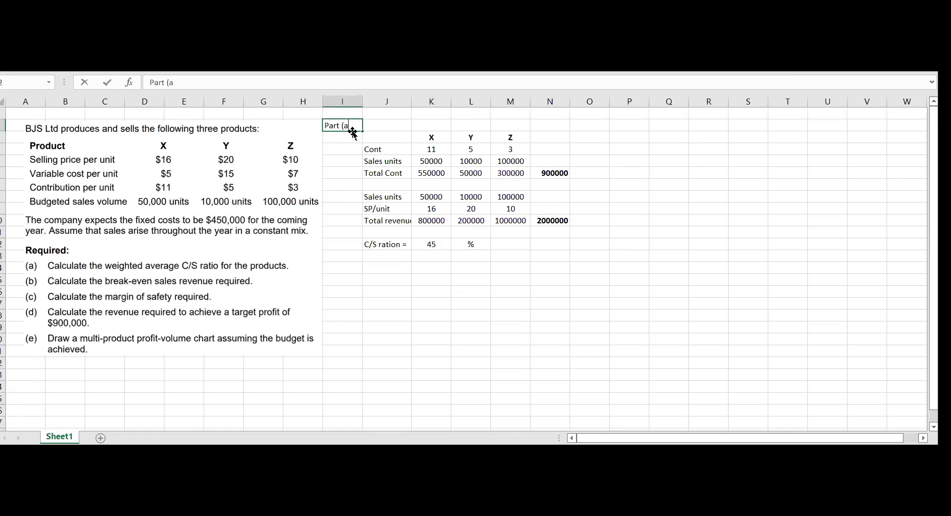
pyautogui.press('Return')
pyautogui.click(353, 127)
pyautogui.hotkey('ctrl', 'b')
pyautogui.hotkey('ctrl', 'u')
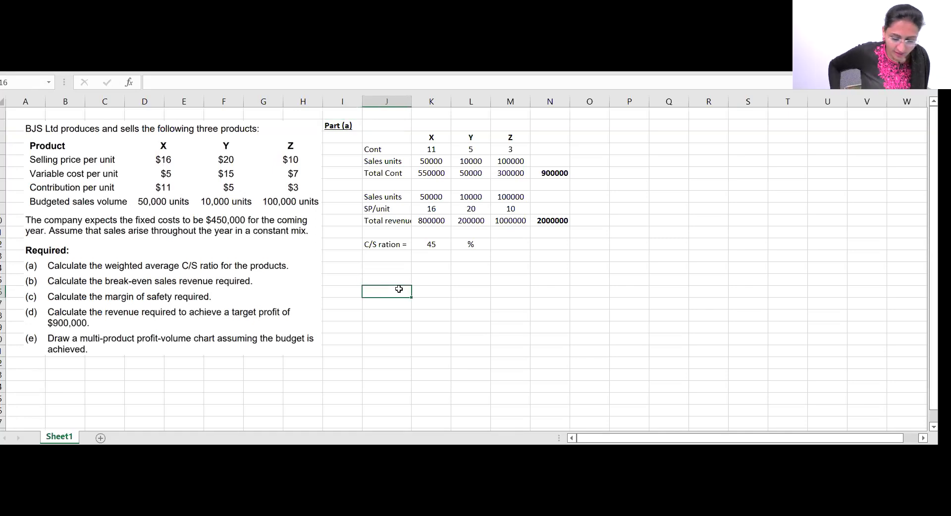
# Correct the label in J12 to read "C/S ratio =".
pyautogui.click(382, 246)
pyautogui.click(192, 82)
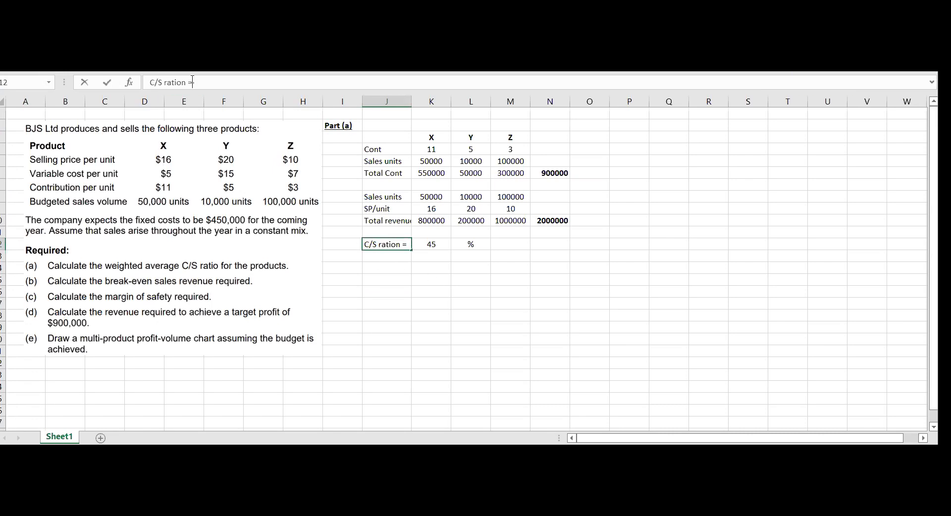
pyautogui.press('BackSpace')
pyautogui.press('Return')
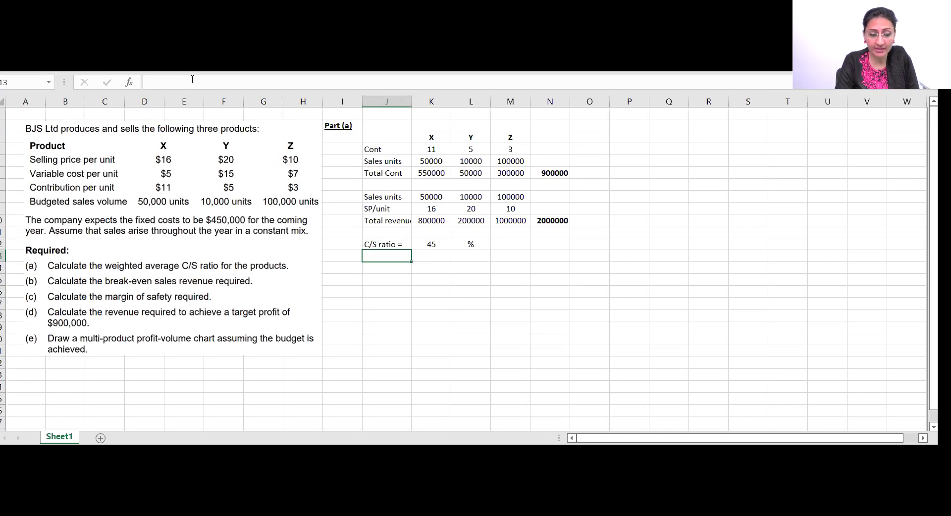
# Widen the formula reference window to show the formulas in full, consult the break-even revenue formula, and return to the worksheet.
pyautogui.press('Down')
pyautogui.press('Left')
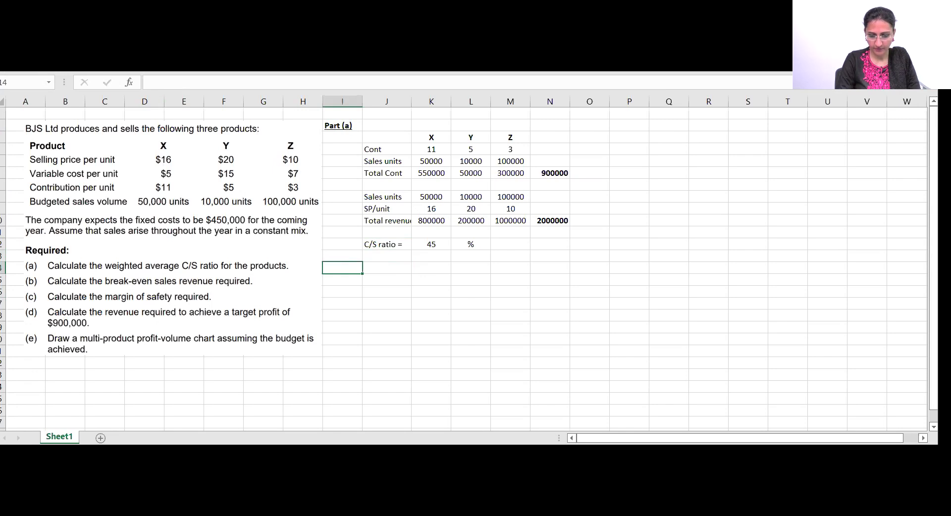
pyautogui.moveTo(571, 438); pyautogui.dragTo(625, 441)
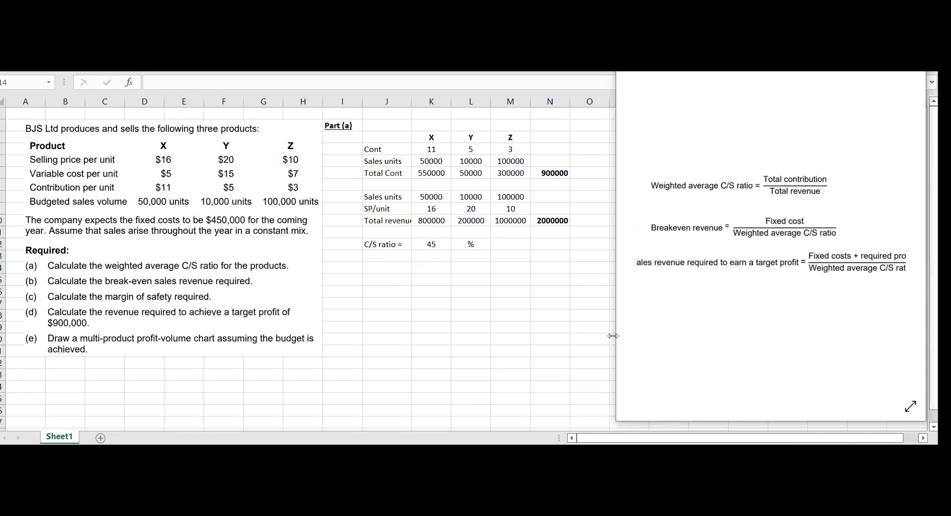
pyautogui.moveTo(616, 334); pyautogui.dragTo(590, 329)
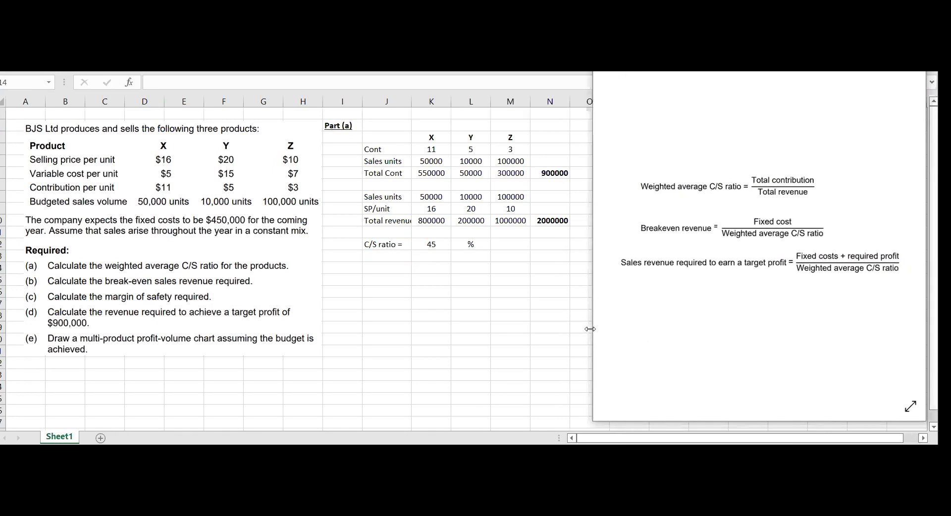
pyautogui.hotkey('alt', 'Tab')
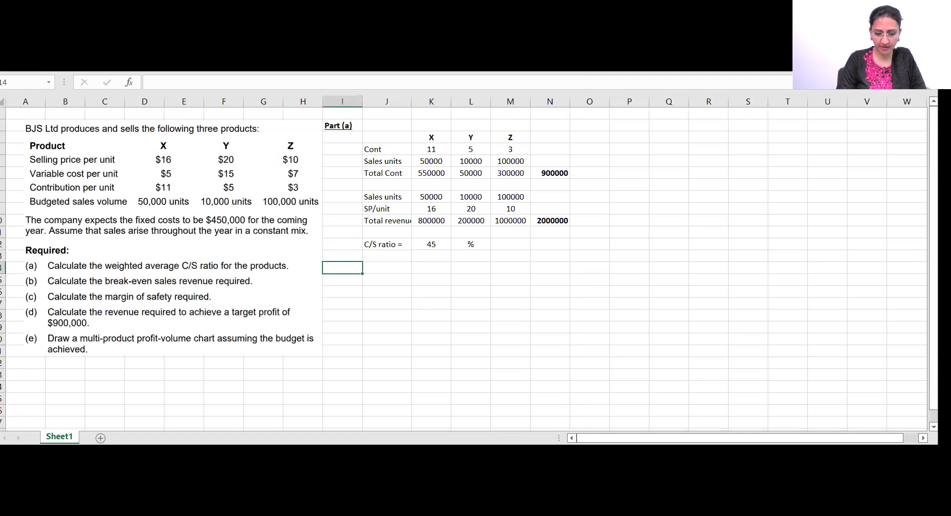
pyautogui.hotkey('alt', 'Tab')
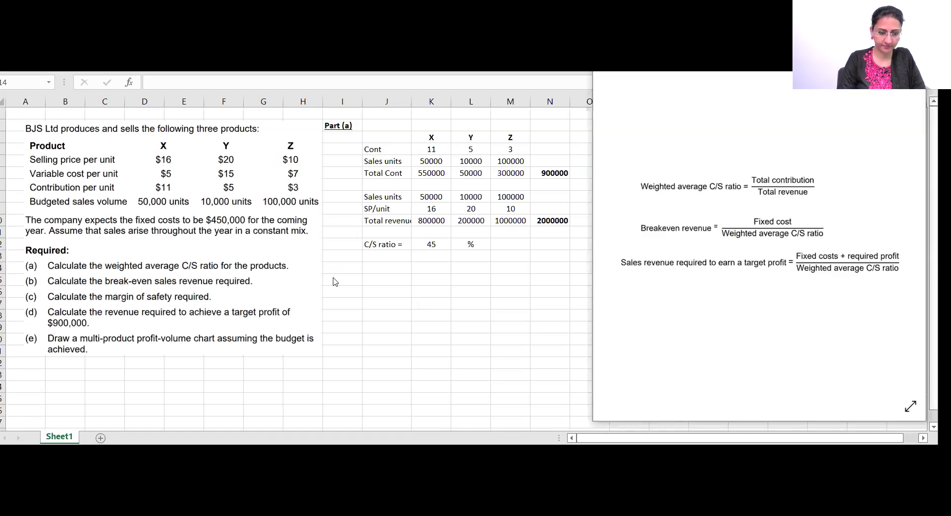
pyautogui.hotkey('alt', 'Tab')
# Add the heading "Part (b)" in I14 and make it bold and underlined.
pyautogui.write('Pa')
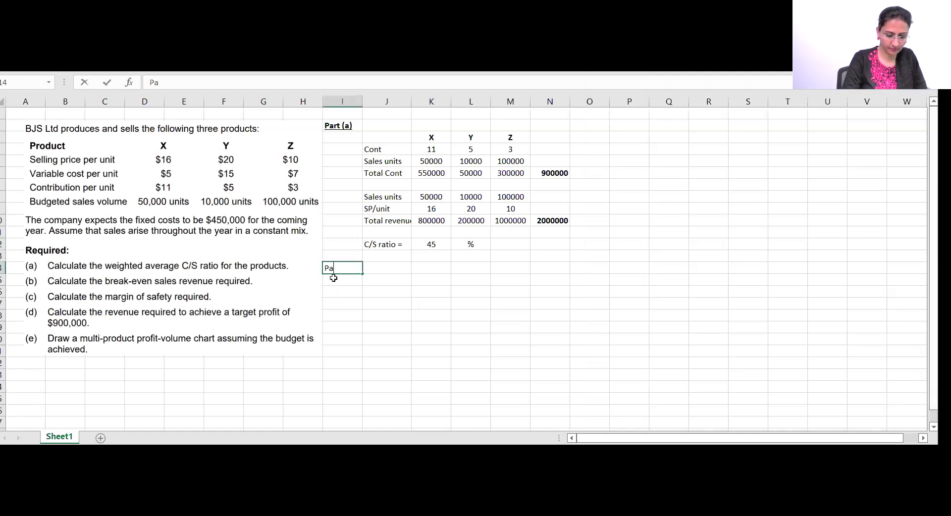
pyautogui.write('rt (b)')
pyautogui.press('Return')
pyautogui.press('Up')
pyautogui.hotkey('ctrl', 'b')
pyautogui.hotkey('ctrl', 'u')
# Start the break-even formula on the Part (b) row with "BEP =" in K14 and "FC" in L14.
pyautogui.press('Right')
pyautogui.press('Right')
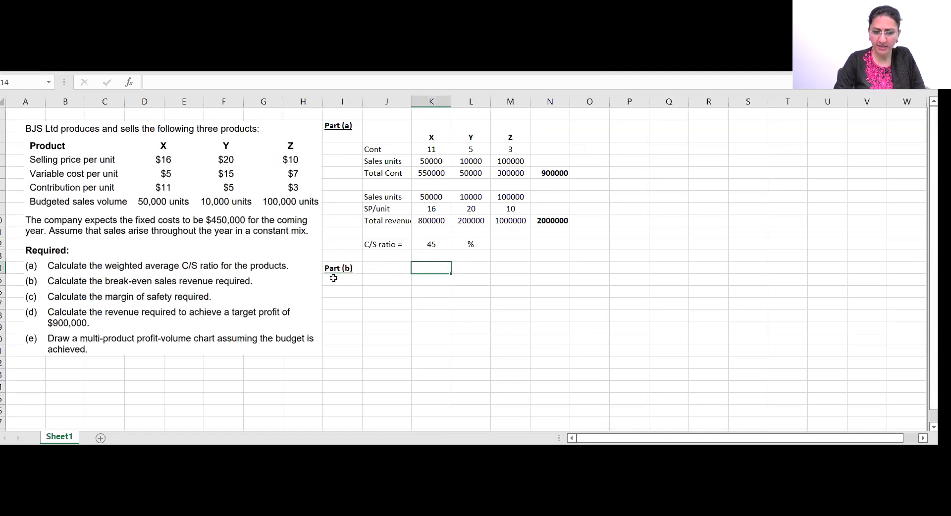
pyautogui.write('BEP =')
pyautogui.press('Return')
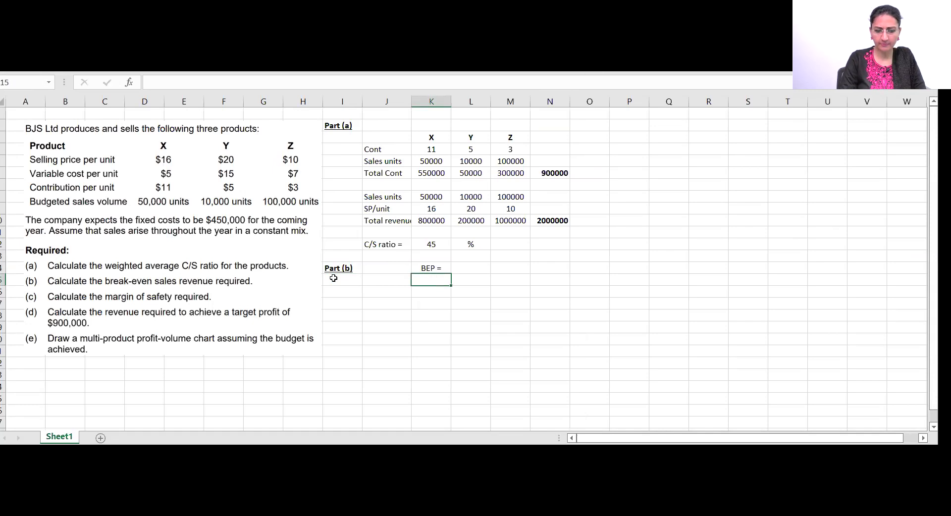
pyautogui.press('Up')
pyautogui.press('Right')
pyautogui.write('FC')
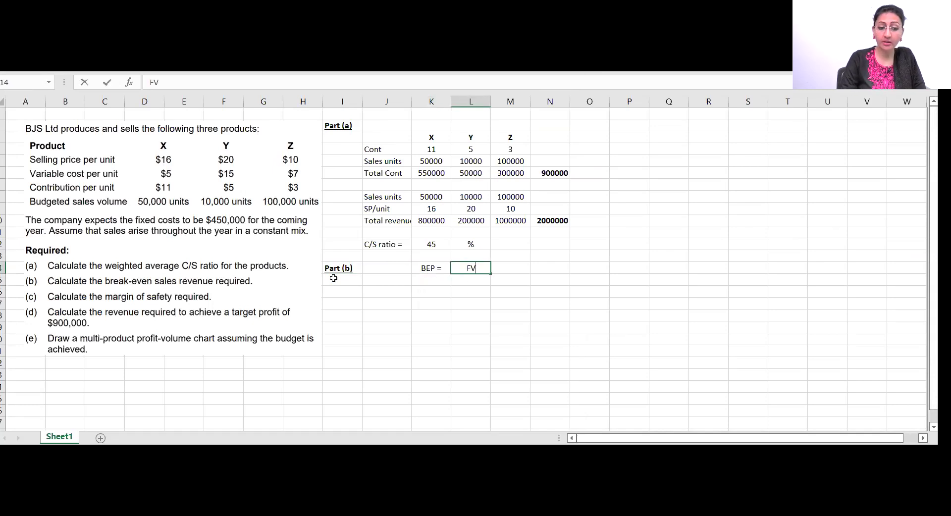
pyautogui.press('Return')
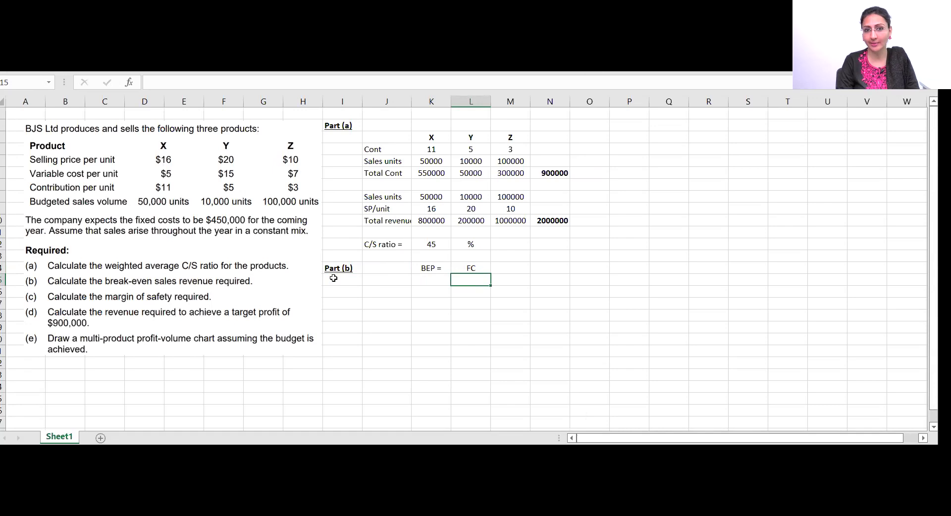
# Bring the C/S ratio into L15, beneath FC, with the reference =K12.
pyautogui.write('=')
pyautogui.press('Left')
pyautogui.press('Up')
pyautogui.press('Up')
pyautogui.press('Up')
pyautogui.press('Up')
pyautogui.press('Return')
# Amend the L15 formula to =K12% so that the ratio is used as a percentage.
pyautogui.press('Up')
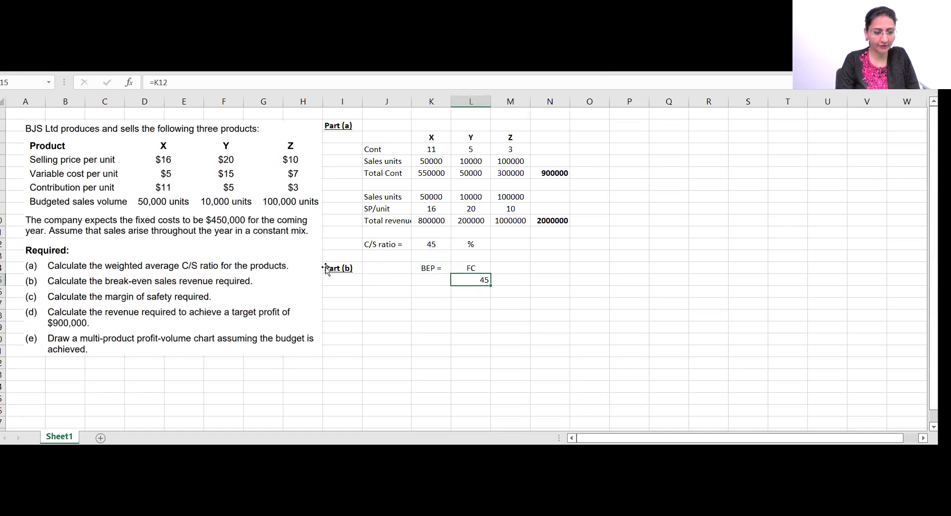
pyautogui.click(175, 84)
pyautogui.write('%')
pyautogui.press('Return')
pyautogui.press('Up')
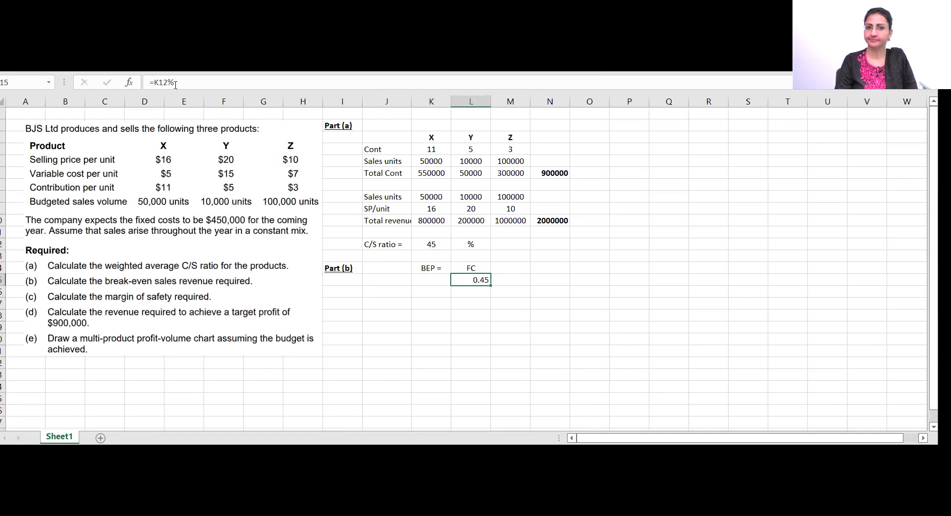
# Centre the contents of L14:L15, the FC label and the C/S ratio beneath it.
pyautogui.moveTo(486, 269); pyautogui.dragTo(476, 280)
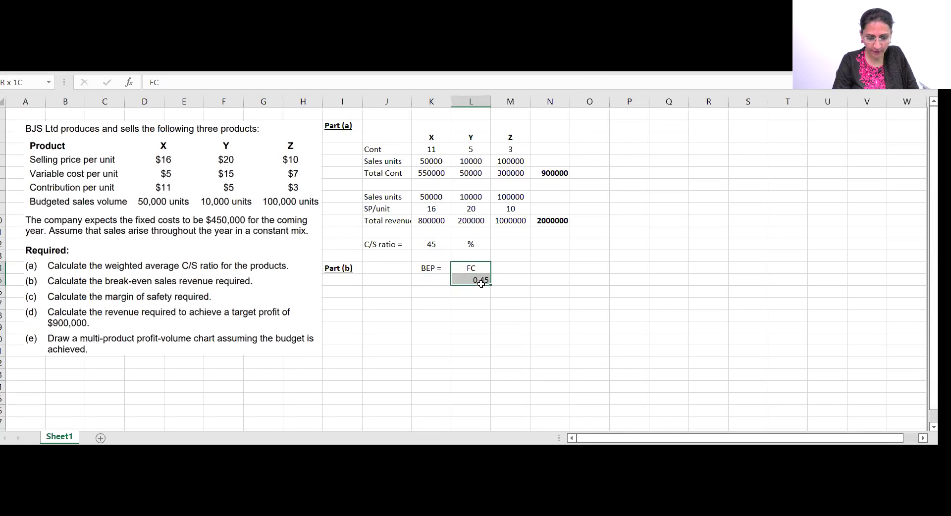
pyautogui.hotkey('alt', 'h')
pyautogui.press('a')
pyautogui.press('l')
pyautogui.hotkey('alt', 'h')
pyautogui.press('a')
pyautogui.press('c')
# Add a bottom border under FC in L14 to serve as the fraction line.
pyautogui.click(468, 376)
pyautogui.press('Up')
pyautogui.press('Up')
pyautogui.press('Up')
pyautogui.press('Up')
pyautogui.press('Up')
pyautogui.press('Up')
pyautogui.press('Up')
pyautogui.click(470, 268)
pyautogui.click(511, 268)
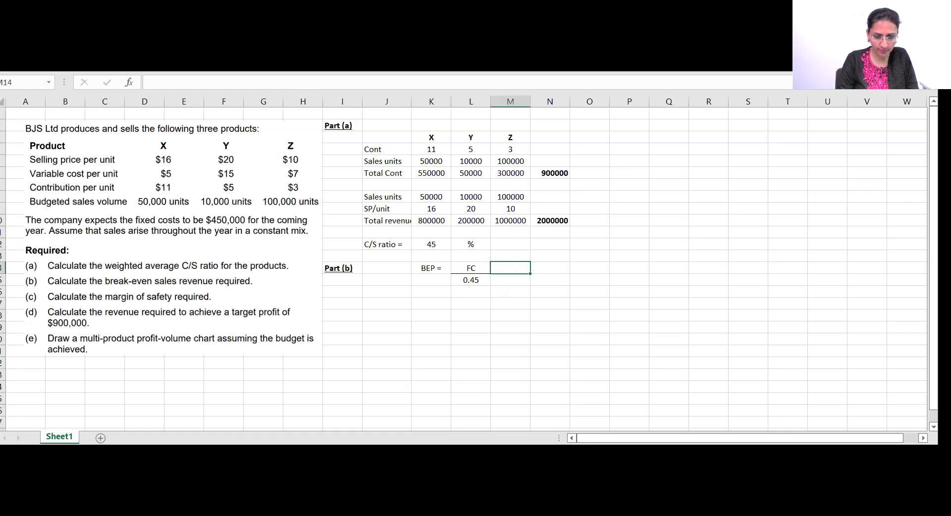
# Calculate the break-even sales revenue in L17 with the formula =450000/L15.
pyautogui.press('Down')
pyautogui.press('Down')
pyautogui.press('Left')
pyautogui.press('Down')
pyautogui.press('F2')
pyautogui.write('=')
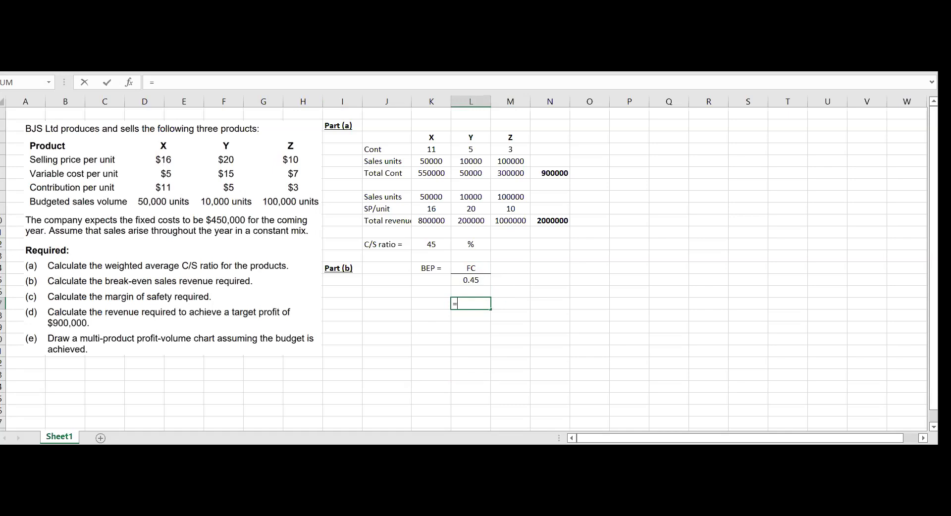
pyautogui.write('450000')
pyautogui.write('/L25')
pyautogui.press('Return')
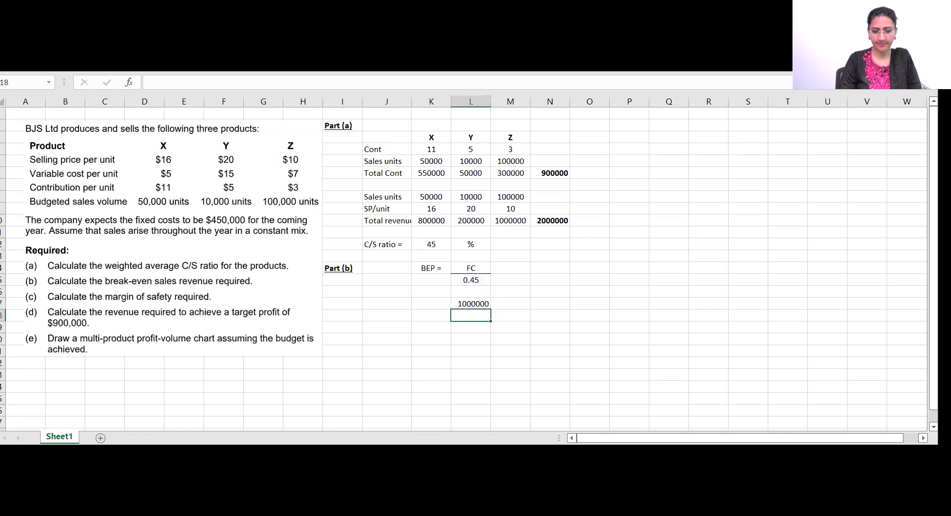
pyautogui.click(471, 304)
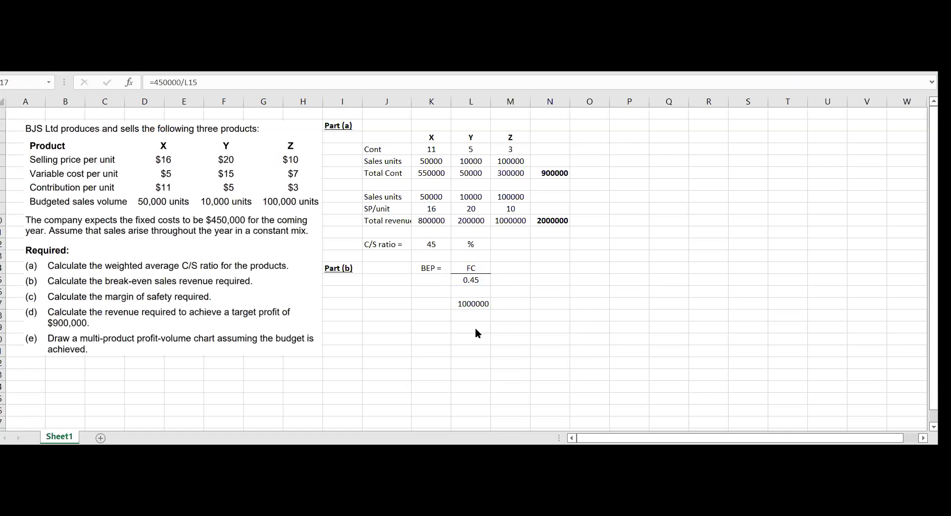
# Enter "or" in L18 and "$ 10,00,000 or $ 1 million" in L19 beneath the break-even result.
pyautogui.click(461, 318)
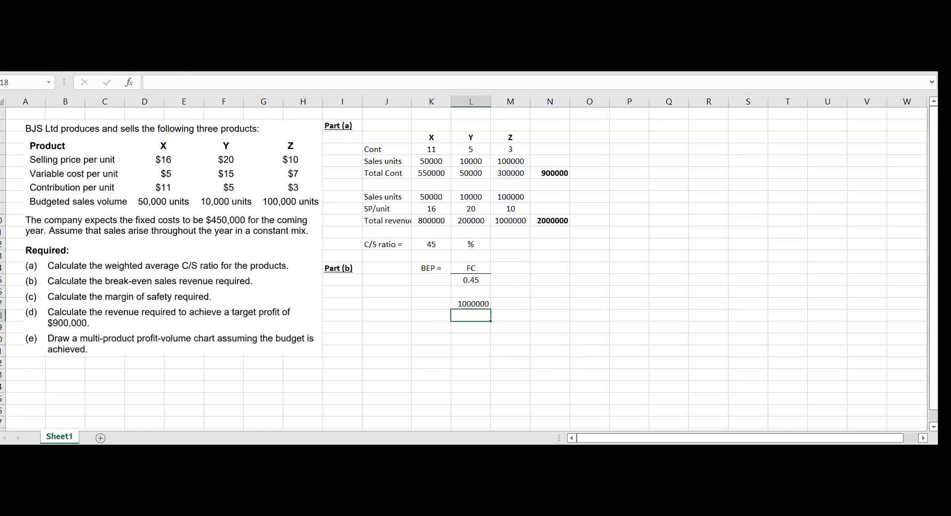
pyautogui.write('or')
pyautogui.press('Return')
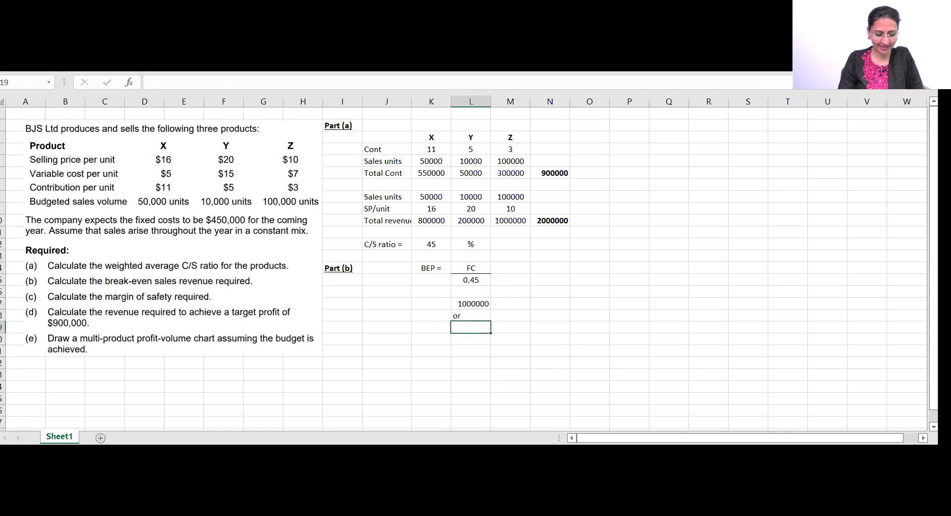
pyautogui.write('$ 10,000,000 or $')
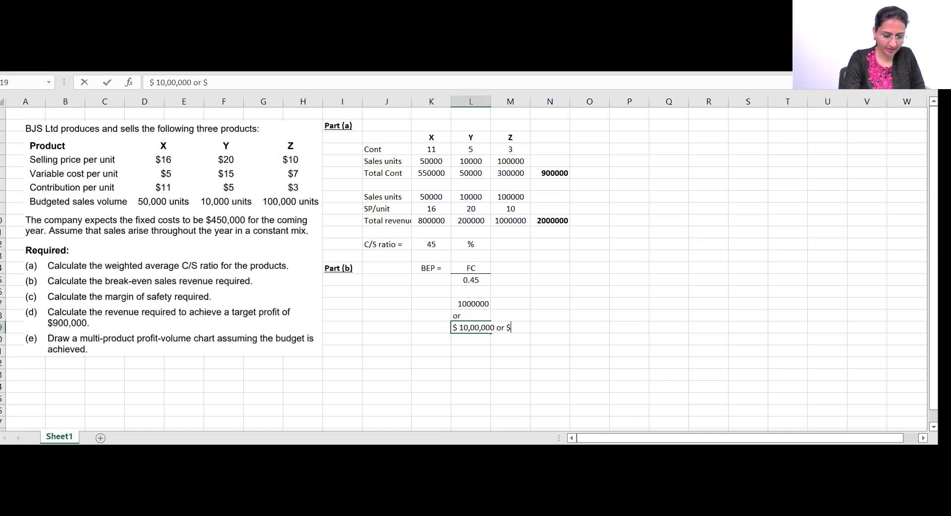
pyautogui.write(' 1 million')
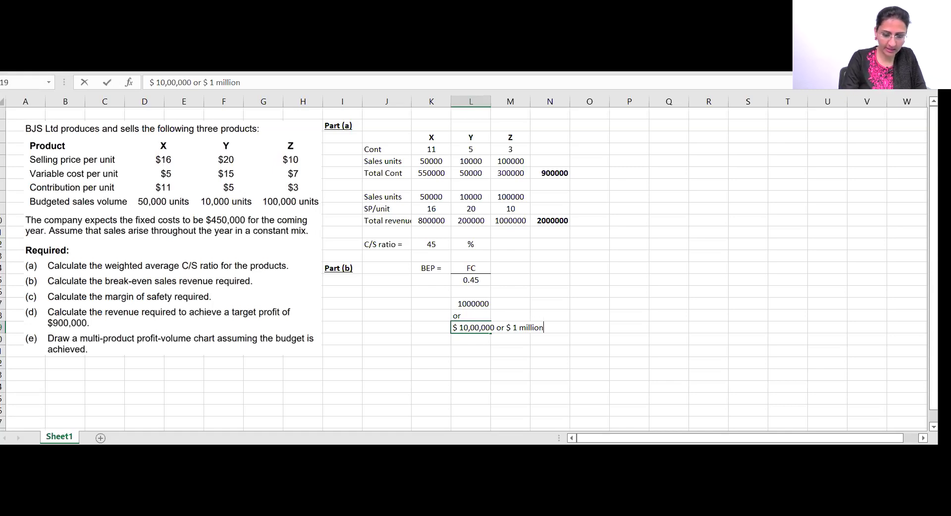
pyautogui.press('Return')
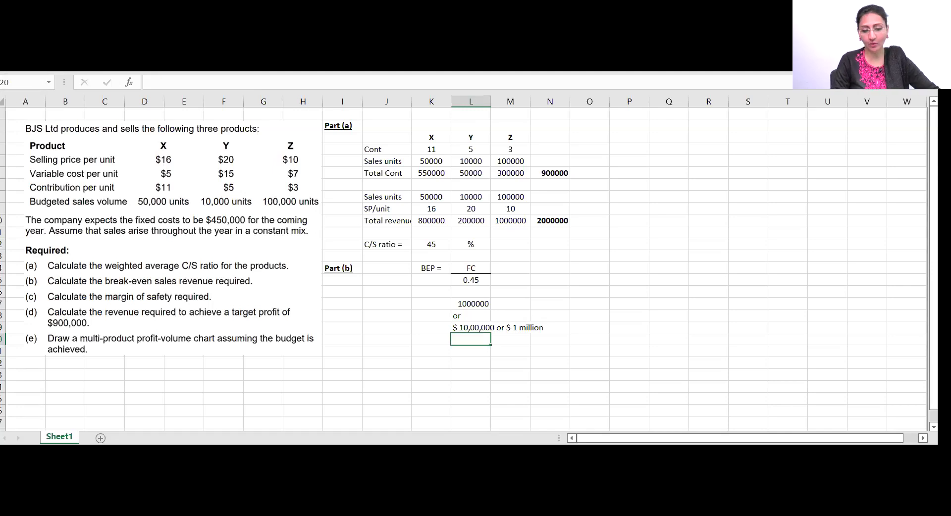
# Add the heading "Part (c)" in I21 and make it bold and underlined.
pyautogui.press('Left')
pyautogui.press('Left')
pyautogui.press('Left')
pyautogui.press('Down')
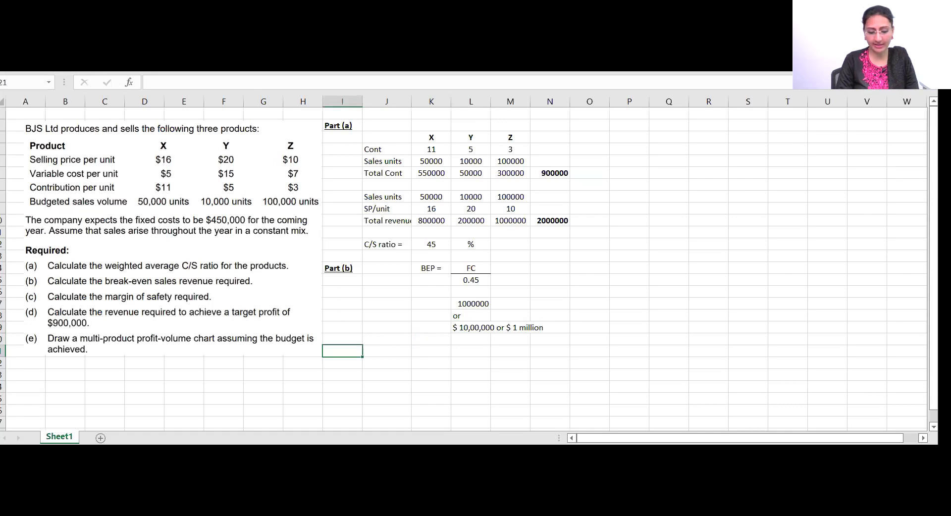
pyautogui.write('Part (c)')
pyautogui.press('BackSpace')
pyautogui.press('BackSpace')
pyautogui.press('BackSpace')
pyautogui.write('(c)')
pyautogui.press('Return')
pyautogui.press('Up')
pyautogui.hotkey('ctrl', 'b')
pyautogui.hotkey('ctrl', 'u')
# Start the margin of safety formula text in J21 with "MOS = Btdg - BEP)(".
pyautogui.press('Right')
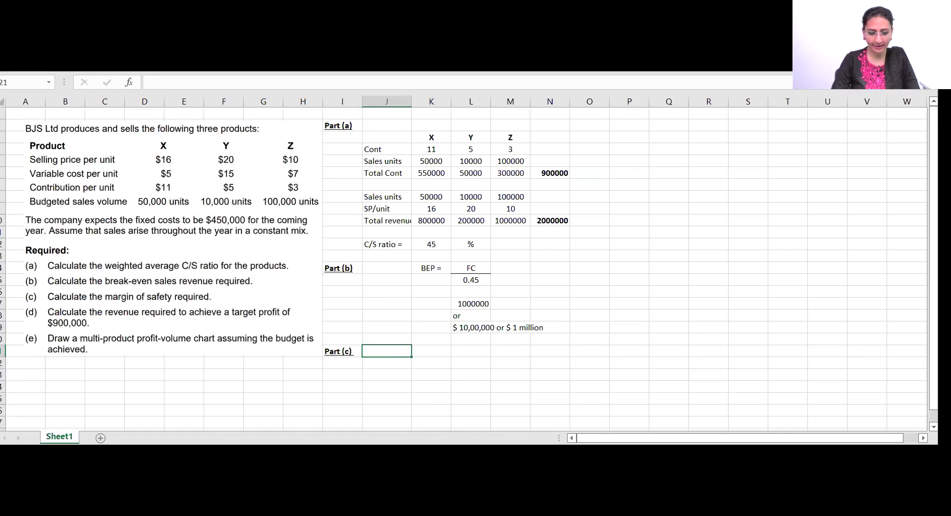
pyautogui.write('MOS')
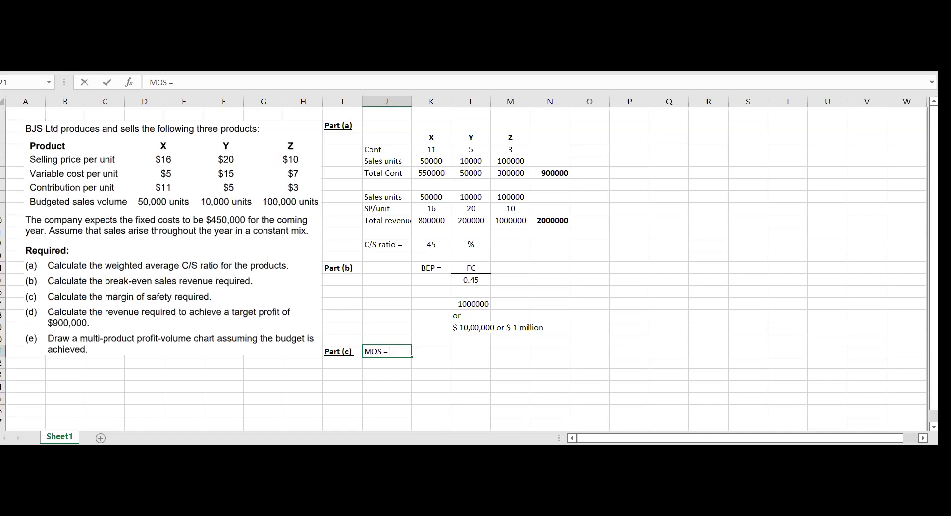
pyautogui.write(' = Btd')
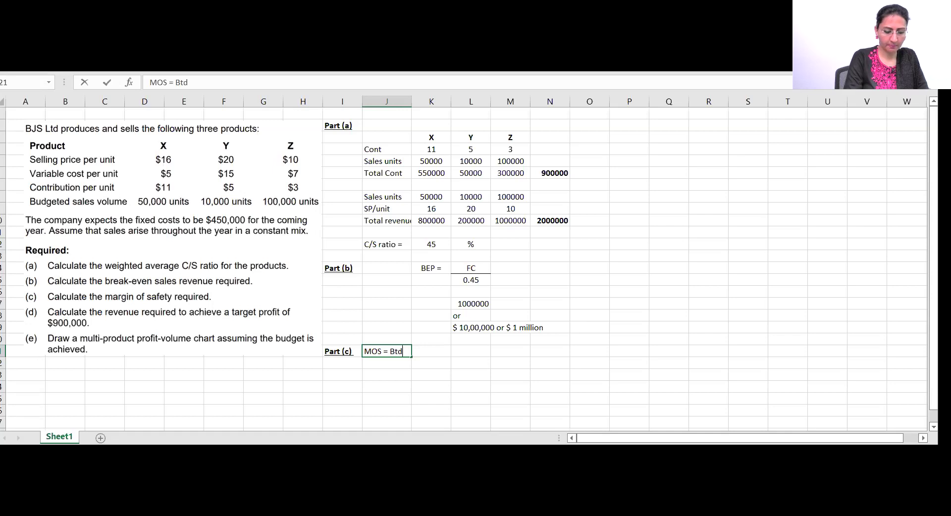
pyautogui.write('g - B')
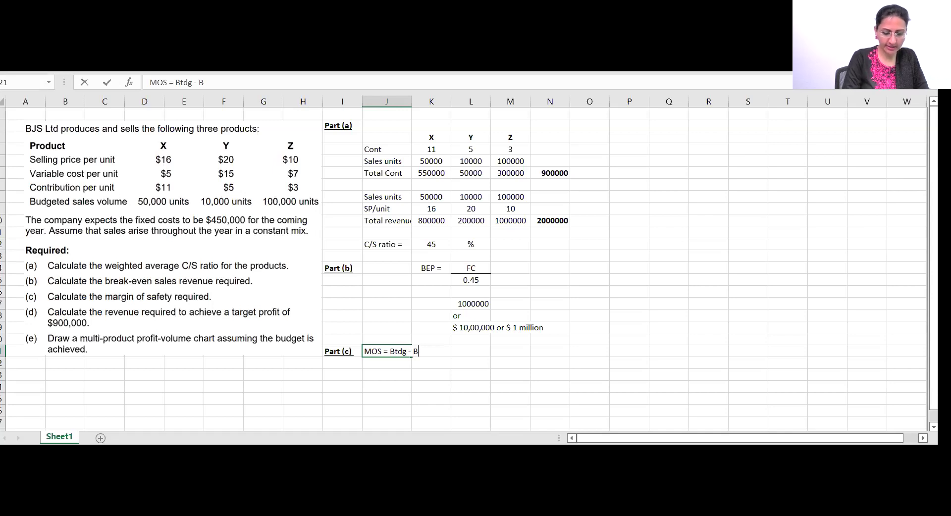
pyautogui.write('EP)')
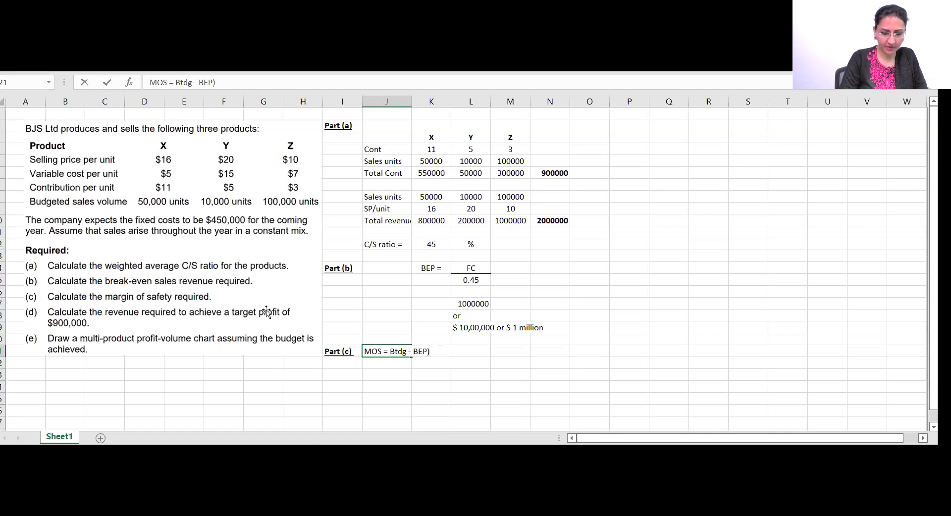
pyautogui.write('(')
# Correct and complete the J21 text so that it reads "MOS = (Btdg - BEP)/Btdg *100".
pyautogui.hscroll(6, 177, 85)
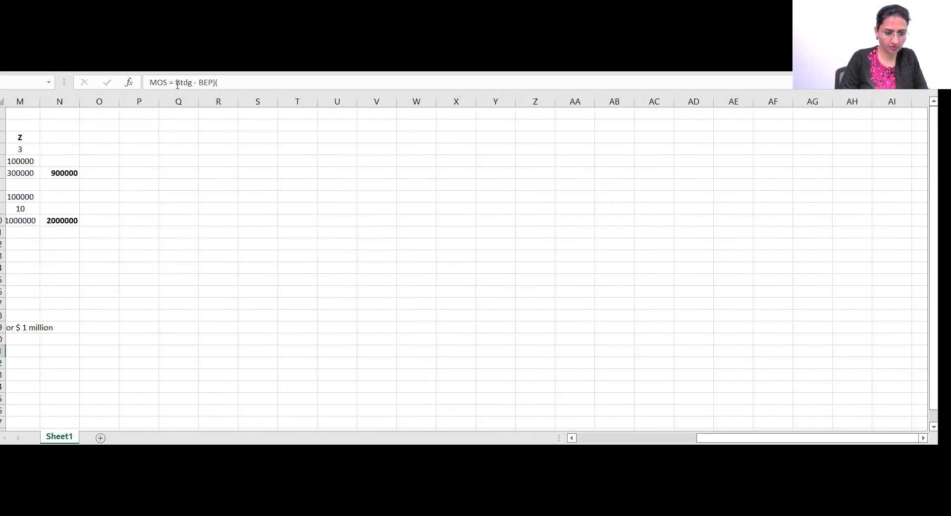
pyautogui.hscroll(-6, 177, 85)
pyautogui.click(177, 85)
pyautogui.write('(')
pyautogui.press('Right')
pyautogui.press('Right')
pyautogui.press('Right')
pyautogui.press('Right')
pyautogui.press('Right')
pyautogui.press('Right')
pyautogui.press('Right')
pyautogui.press('Right')
pyautogui.press('Right')
pyautogui.press('Right')
pyautogui.press('BackSpace')
pyautogui.write('/B')
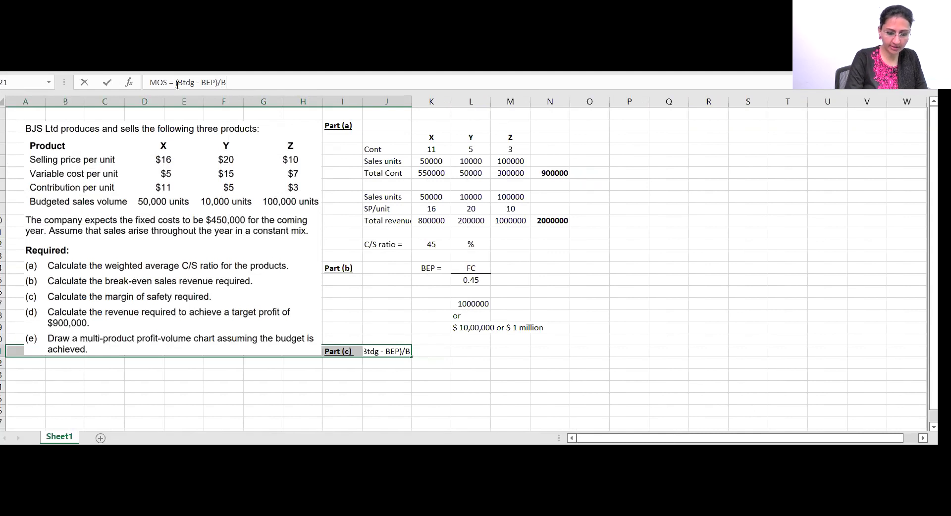
pyautogui.write('tdg *100')
pyautogui.press('Return')
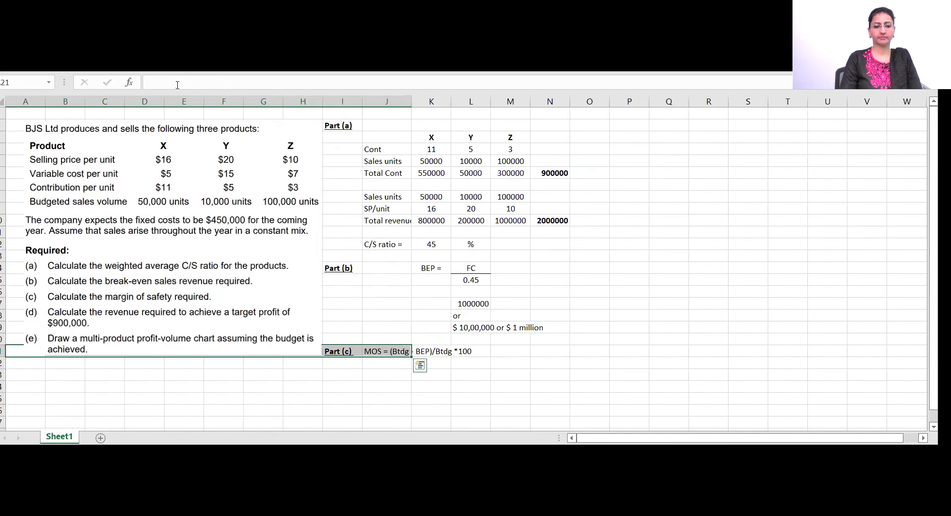
# Bring the total budgeted revenue into K23, below the MOS formula, with the reference =N10.
pyautogui.press('Down')
pyautogui.press('Down')
pyautogui.press('Down')
pyautogui.press('Right')
pyautogui.press('Right')
pyautogui.press('Right')
pyautogui.press('Right')
pyautogui.press('Right')
pyautogui.press('Right')
pyautogui.press('Right')
pyautogui.press('Right')
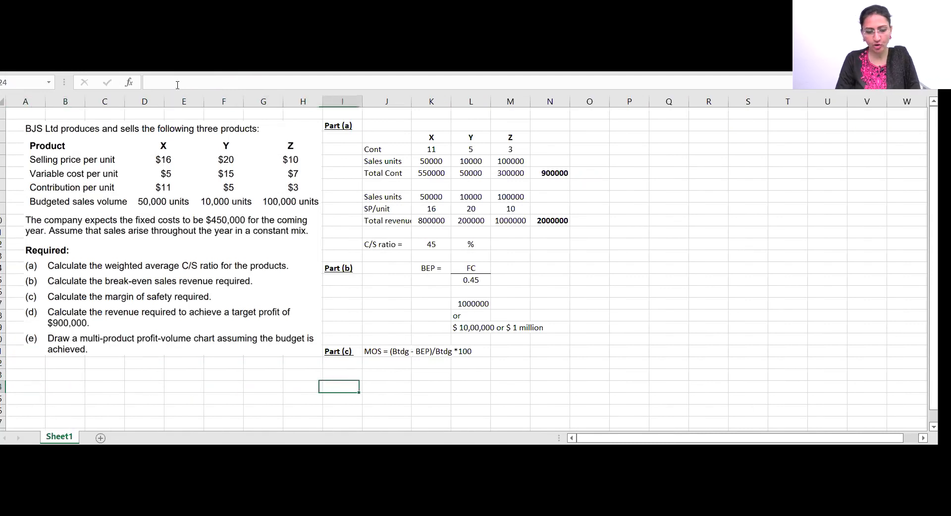
pyautogui.press('Right')
pyautogui.press('Right')
pyautogui.press('Up')
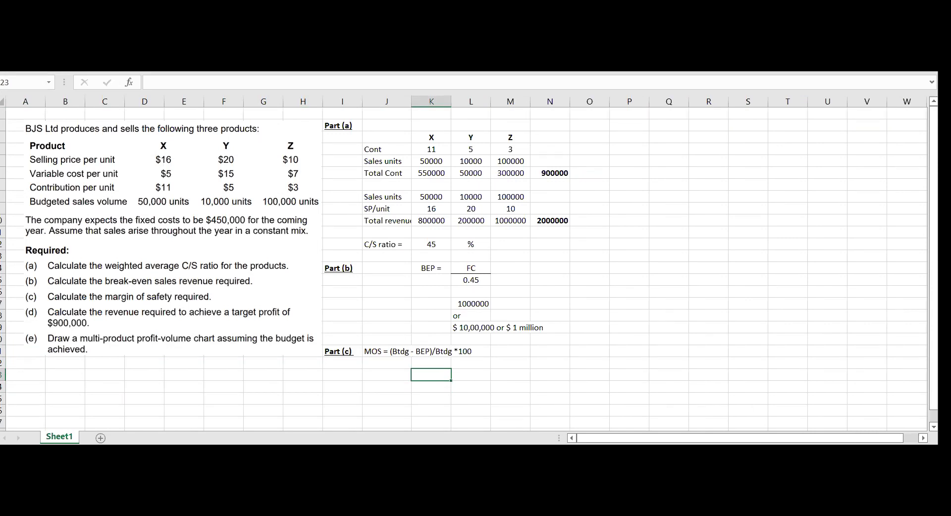
pyautogui.click(538, 226)
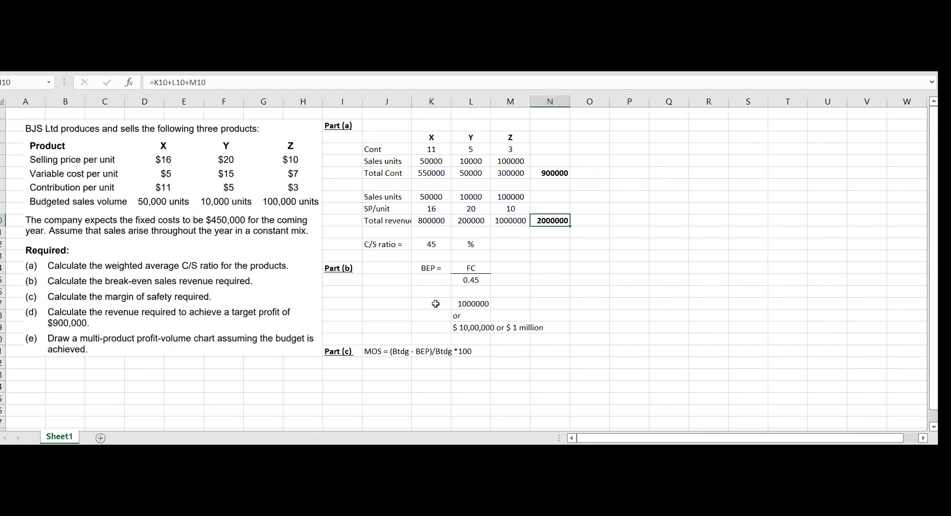
pyautogui.click(422, 377)
pyautogui.write('=')
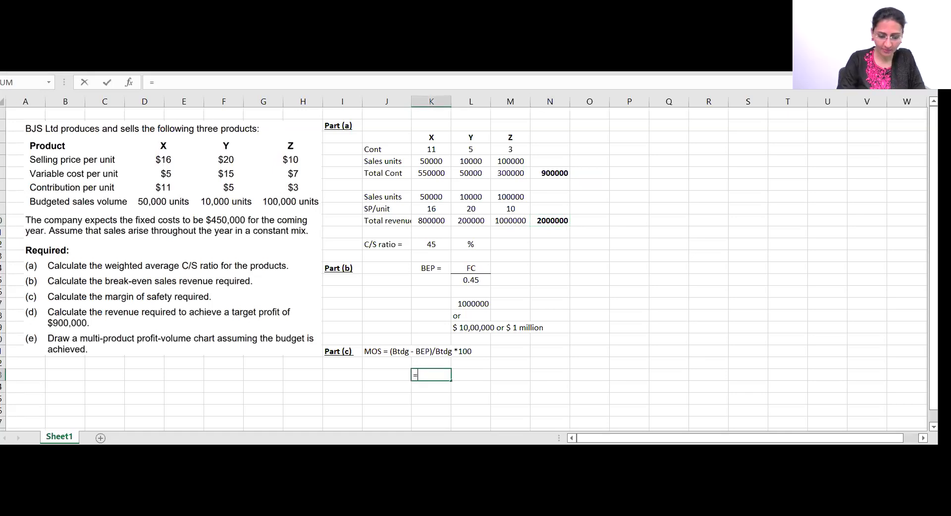
pyautogui.click(549, 221)
pyautogui.press('Return')
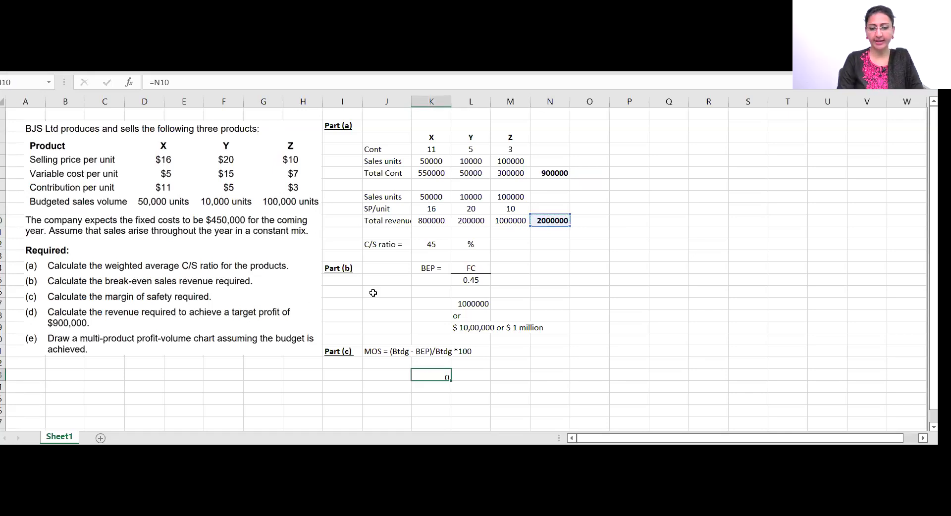
# Extend the K23 formula to =(N10-L17)/2000000*100 to calculate the margin of safety.
pyautogui.press('Up')
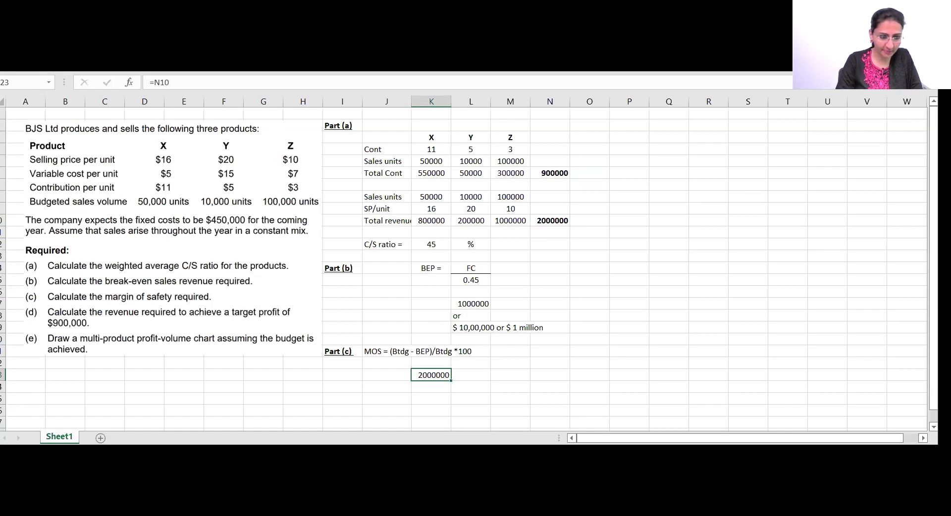
pyautogui.click(153, 81)
pyautogui.write('(N10')
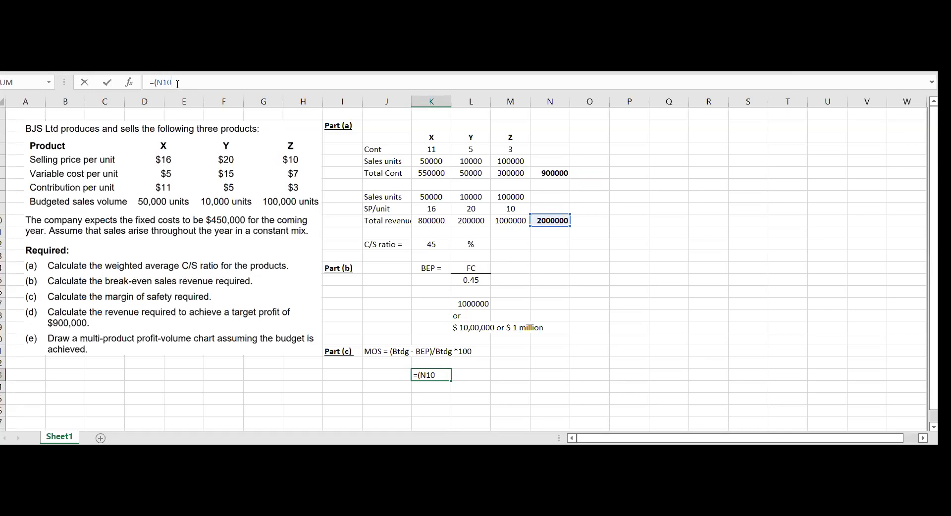
pyautogui.write('-')
pyautogui.click(465, 304)
pyautogui.write(')/')
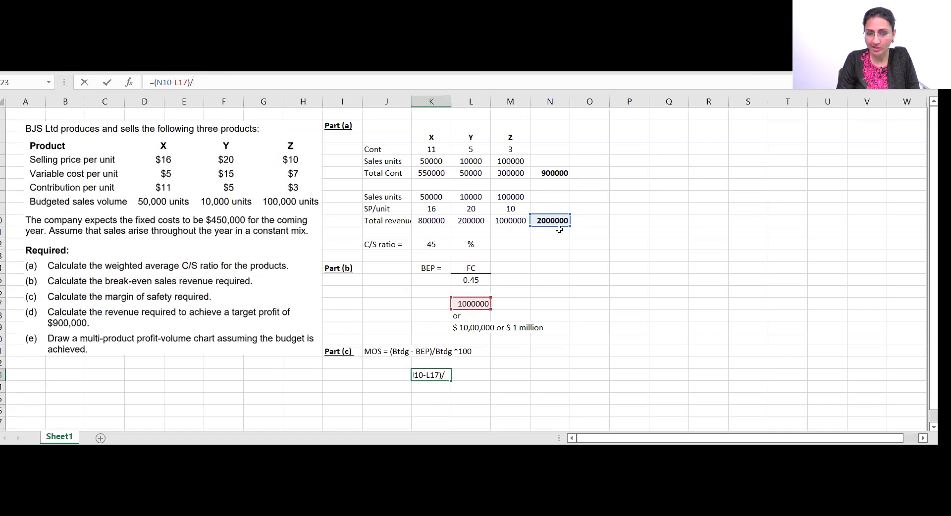
pyautogui.write('20')
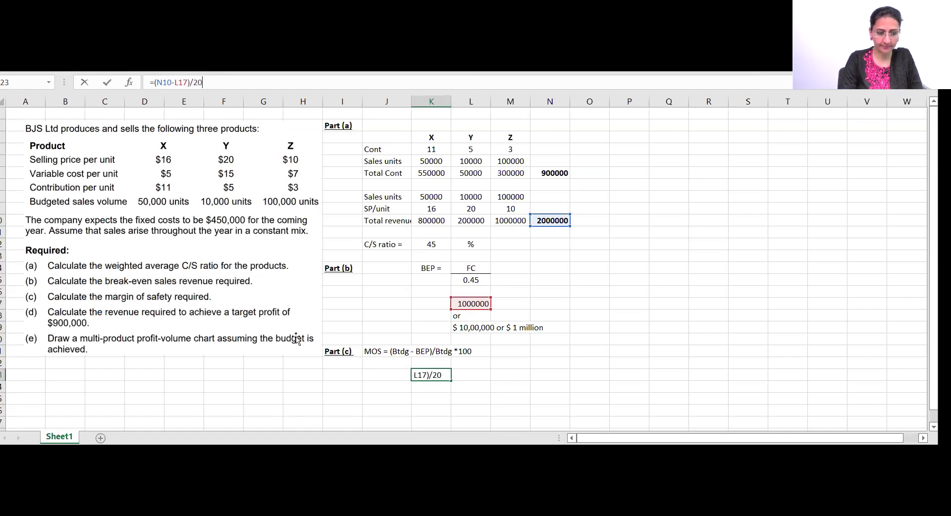
pyautogui.write('00000*100')
pyautogui.press('Return')
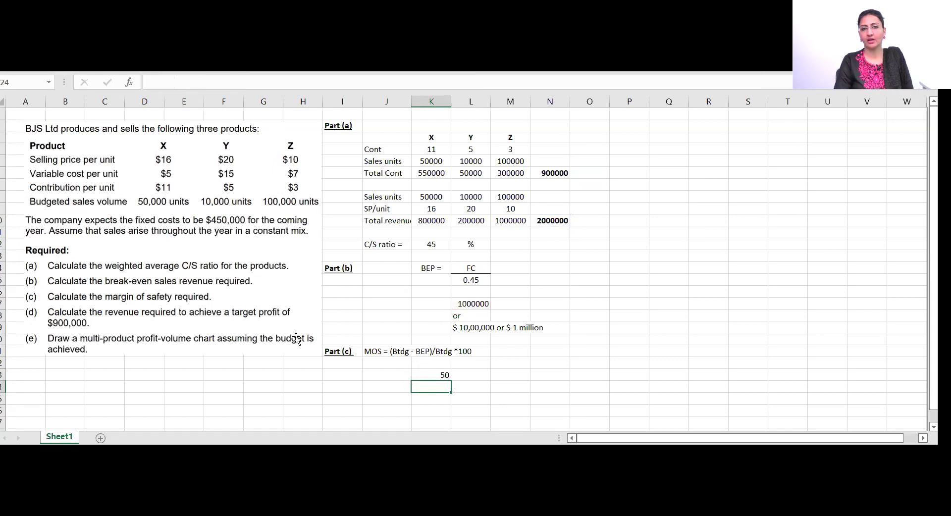
# Enter the "%" sign in L23, beside the margin of safety result.
pyautogui.press('Right')
pyautogui.press('Up')
pyautogui.write('%')
pyautogui.press('Return')
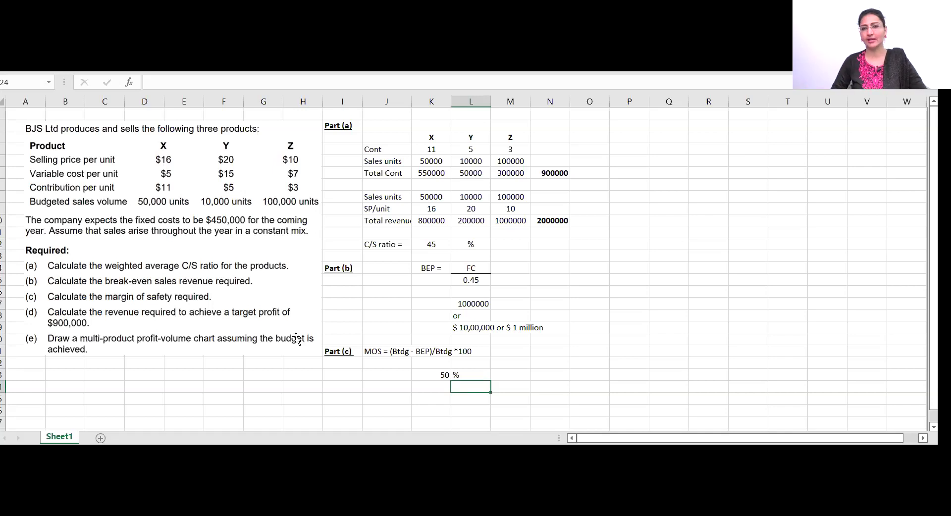
pyautogui.press('Up')
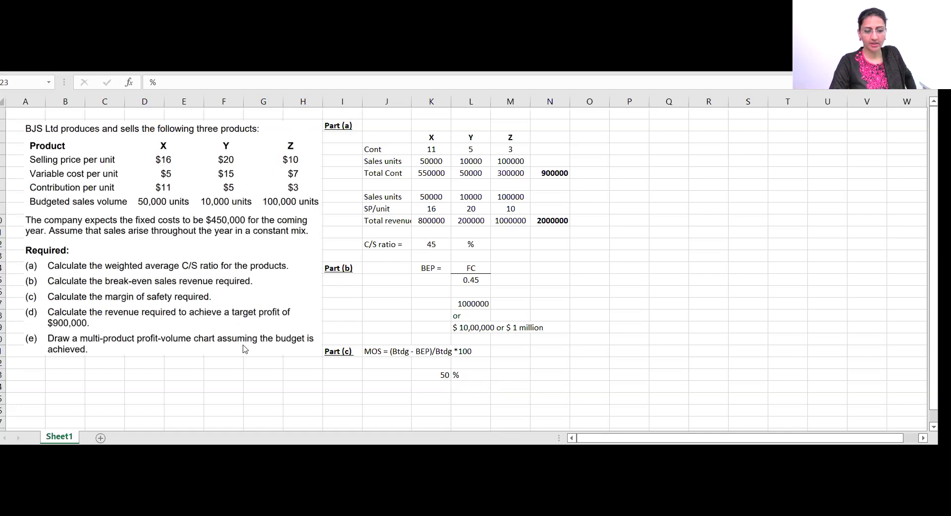
# Add the heading "Part (d)" in P5 and make it bold and underlined.
pyautogui.click(332, 376)
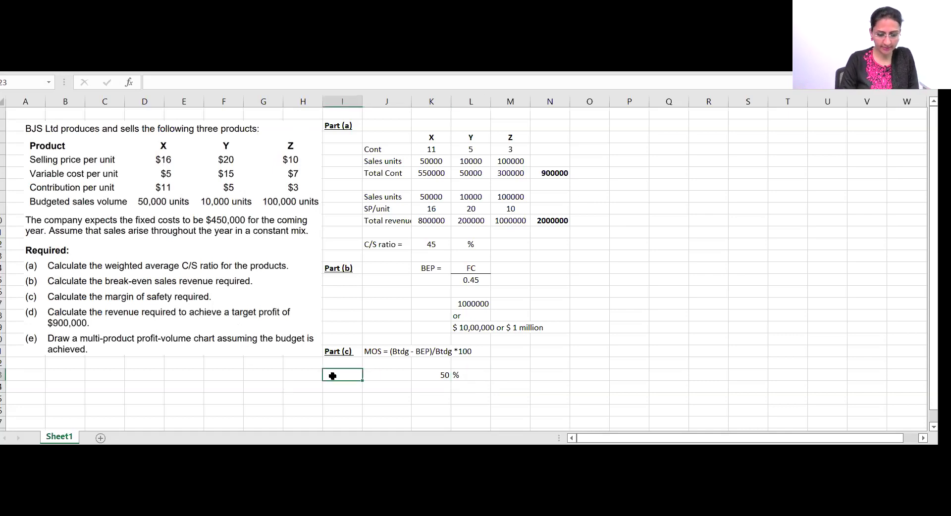
pyautogui.press('Right')
pyautogui.press('Right')
pyautogui.press('Right')
pyautogui.press('Right')
pyautogui.press('Right')
pyautogui.press('Right')
pyautogui.press('Right')
pyautogui.press('Up')
pyautogui.press('Up')
pyautogui.press('Up')
pyautogui.press('Up')
pyautogui.press('Up')
pyautogui.press('Up')
pyautogui.press('Up')
pyautogui.press('Up')
pyautogui.press('Up')
pyautogui.press('Up')
pyautogui.press('Up')
pyautogui.press('Up')
pyautogui.press('Up')
pyautogui.press('Up')
pyautogui.press('Up')
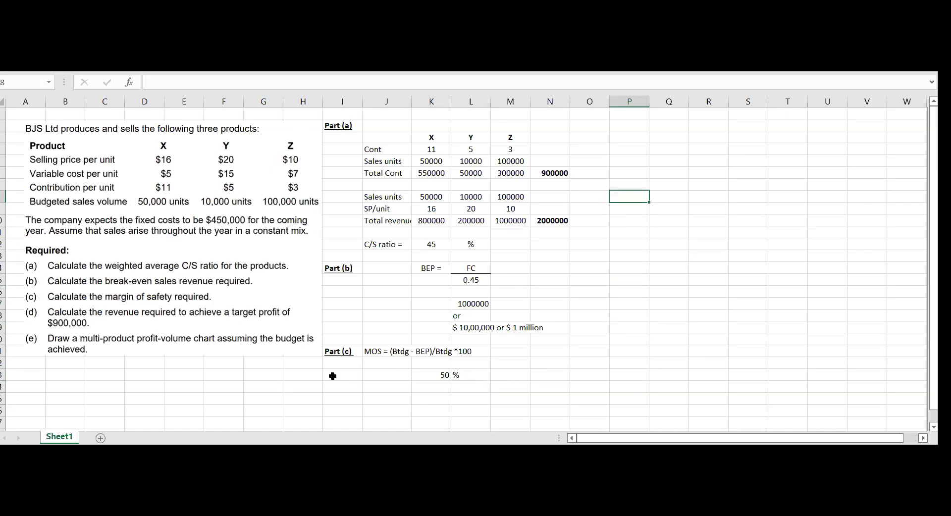
pyautogui.press('Up')
pyautogui.press('Up')
pyautogui.press('Up')
pyautogui.write('Part')
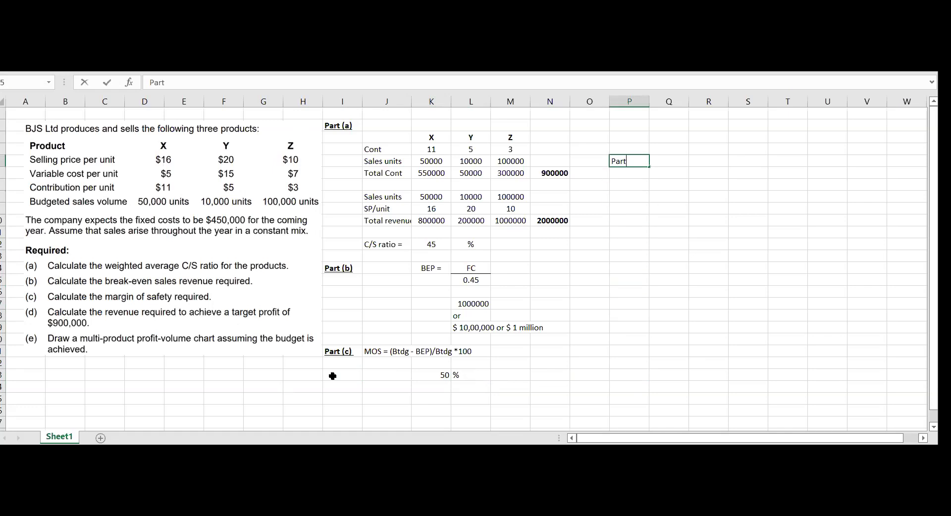
pyautogui.write(' (d)')
pyautogui.press('Return')
pyautogui.press('Up')
pyautogui.hotkey('ctrl', 'b')
pyautogui.hotkey('ctrl', 'u')
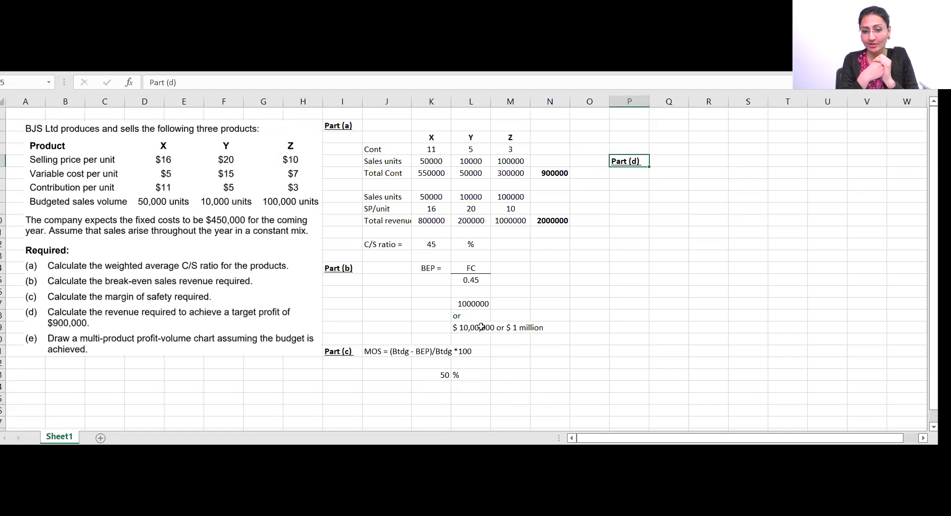
# Write the target-profit revenue working (900000 + 450000)/0.45 as text in R5, beside the Part (d) heading.
pyautogui.press('Right')
pyautogui.press('Right')
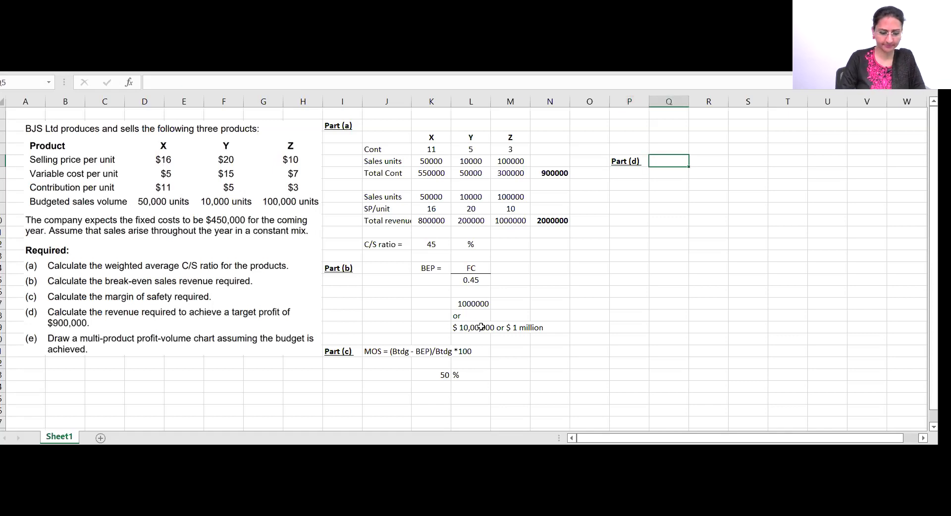
pyautogui.write('90000')
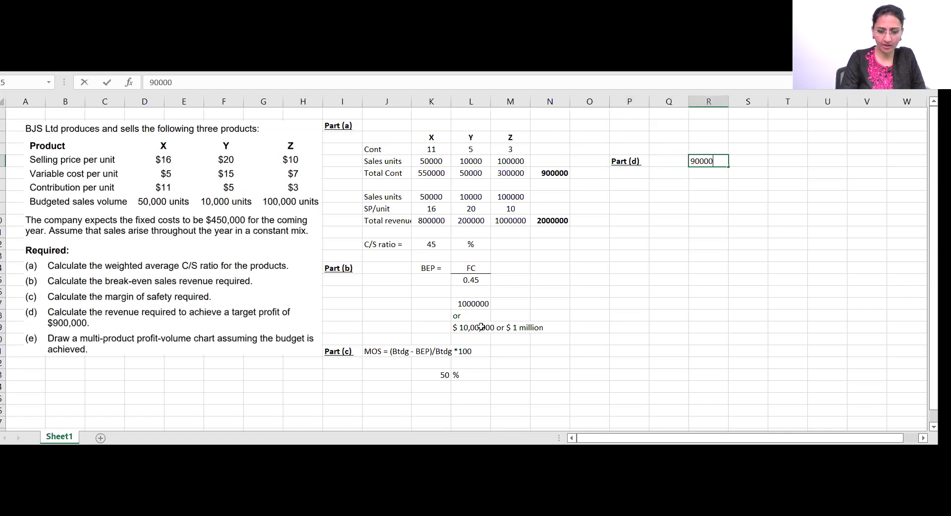
pyautogui.write('0 + ')
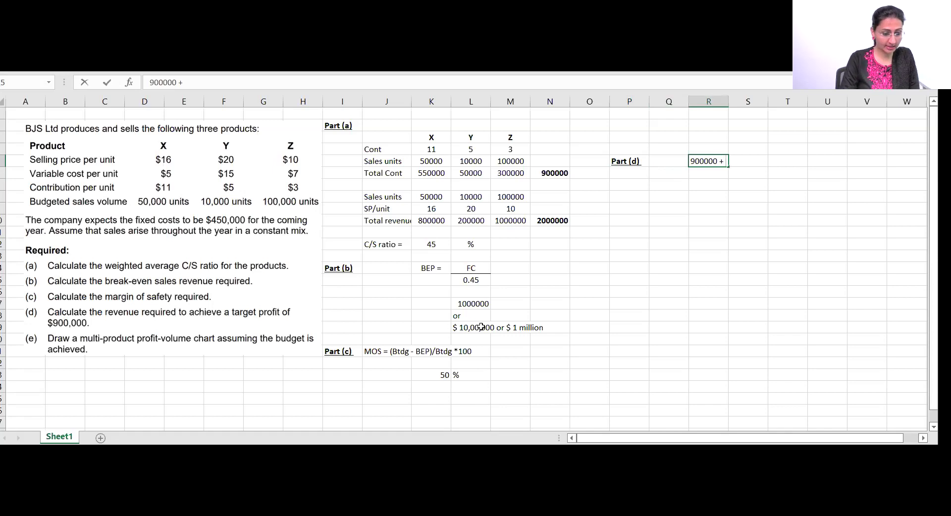
pyautogui.write('45')
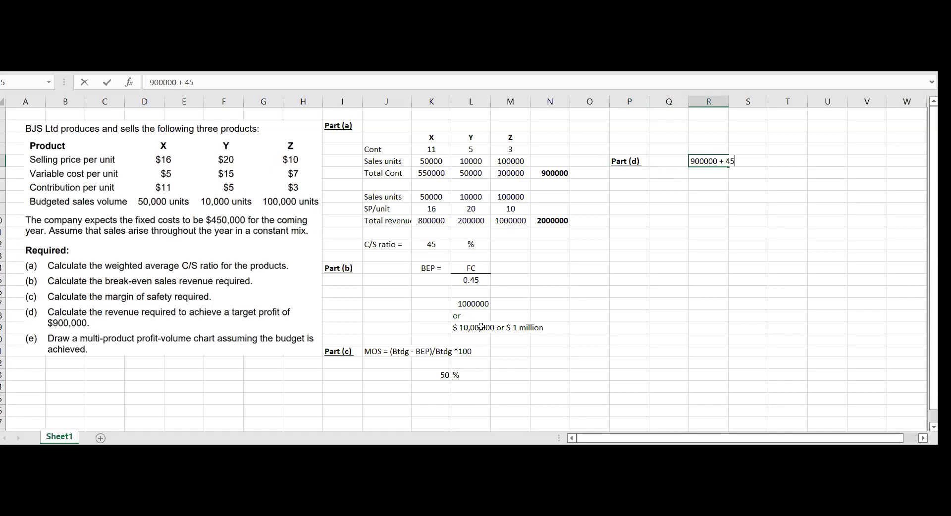
pyautogui.write('0000)')
pyautogui.click(151, 82)
pyautogui.write('(')
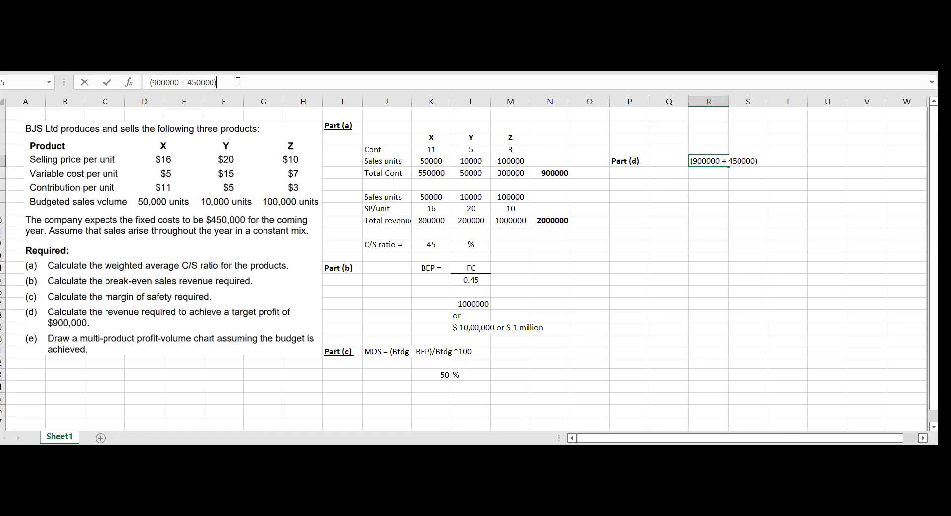
pyautogui.write('/')
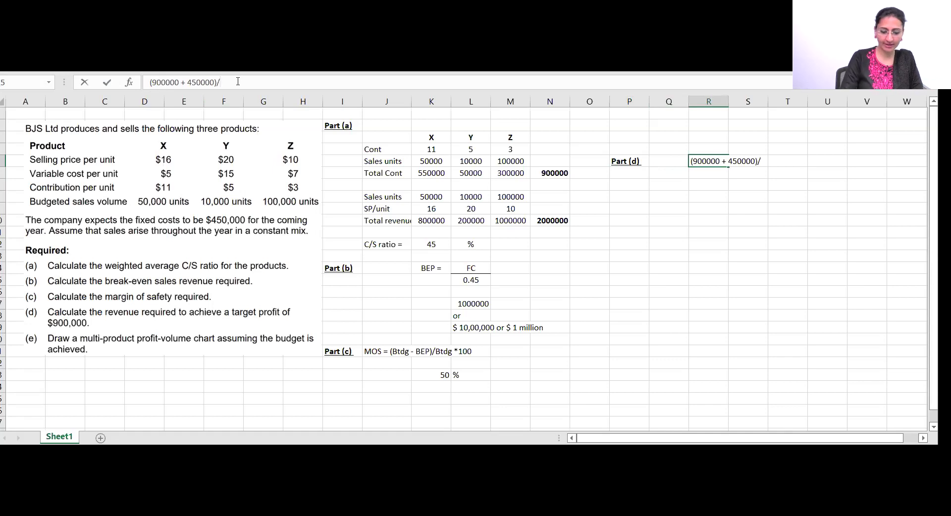
pyautogui.write('0.45')
pyautogui.press('Return')
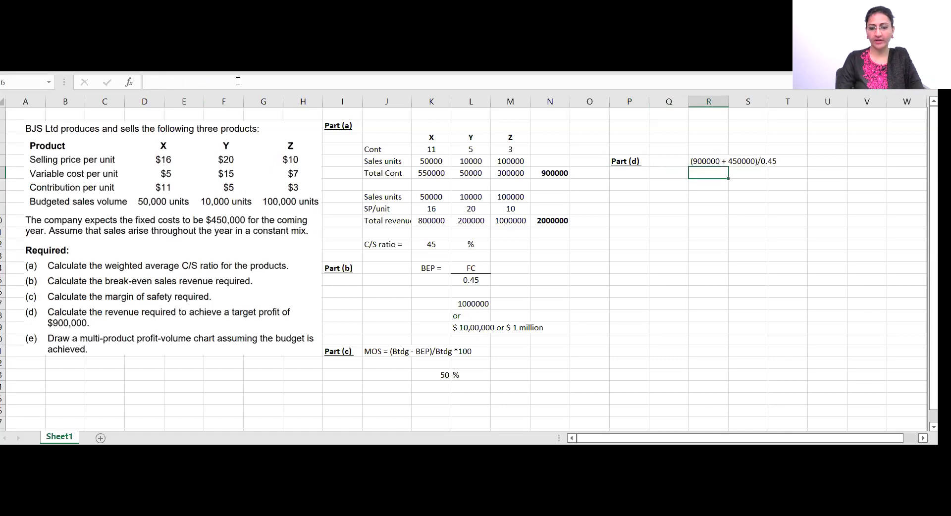
pyautogui.press('Return')
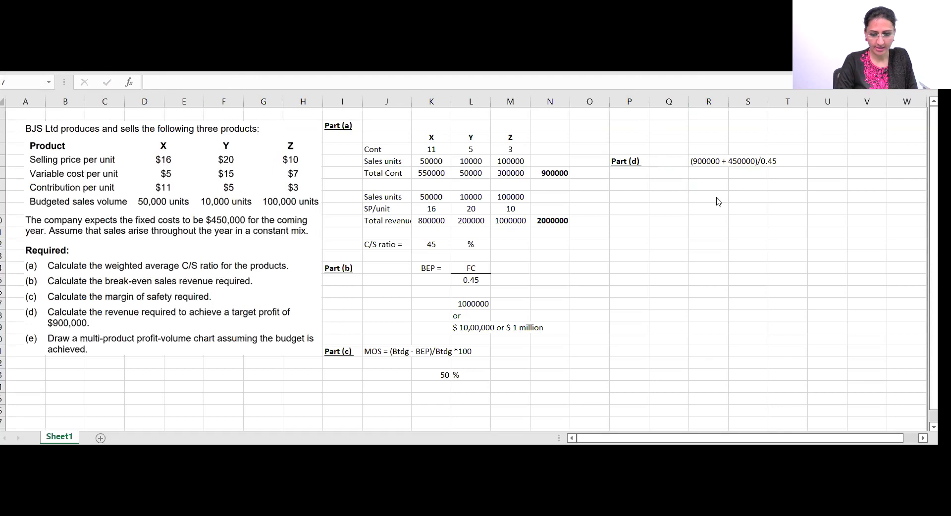
# Copy the working from R5 and enter it in R7 as the formula =(900000 + 450000)/0.45.
pyautogui.click(715, 181)
pyautogui.press('Up')
pyautogui.press('Up')
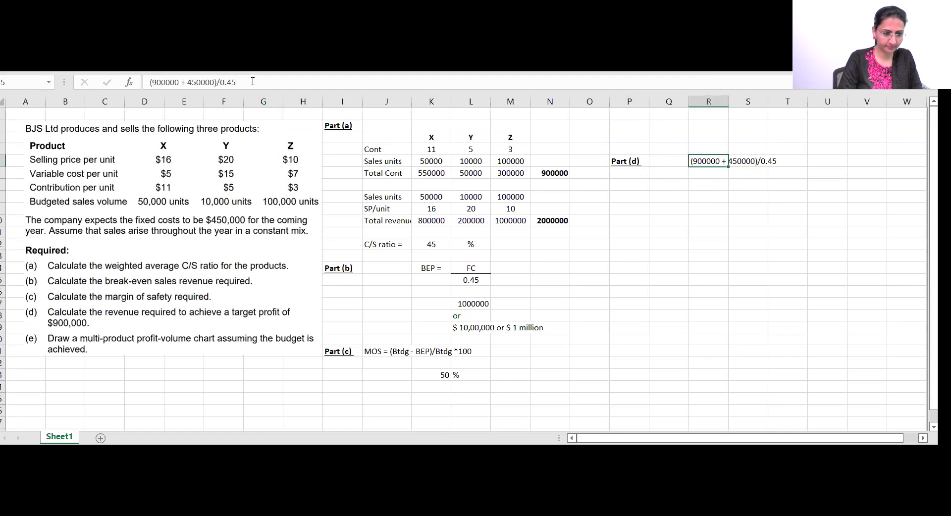
pyautogui.click(253, 81)
pyautogui.hotkey('ctrl', 'shift', 'Left')
pyautogui.hotkey('ctrl', 'shift', 'Left')
pyautogui.hotkey('ctrl', 'shift', 'Left')
pyautogui.hotkey('ctrl', 'c')
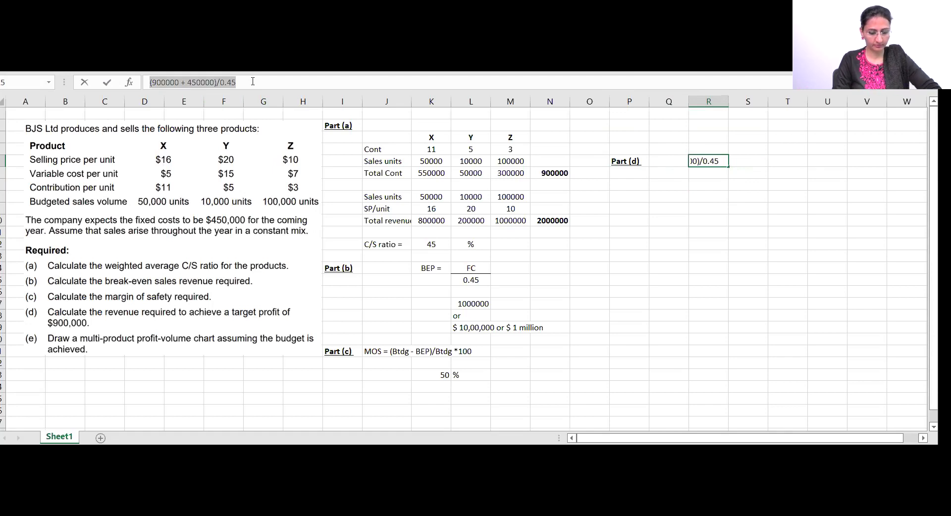
pyautogui.press('Return')
pyautogui.write('=')
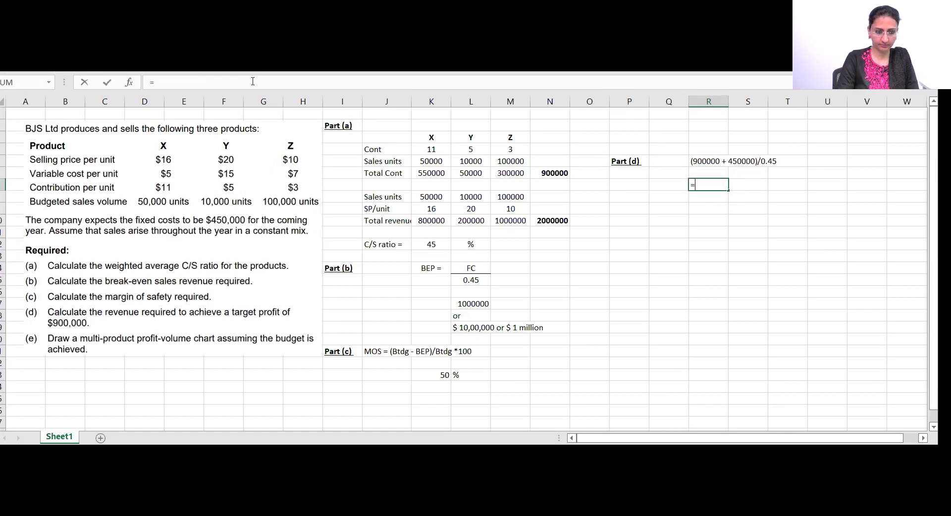
pyautogui.hotkey('ctrl', 'v')
pyautogui.press('Return')
pyautogui.press('Up')
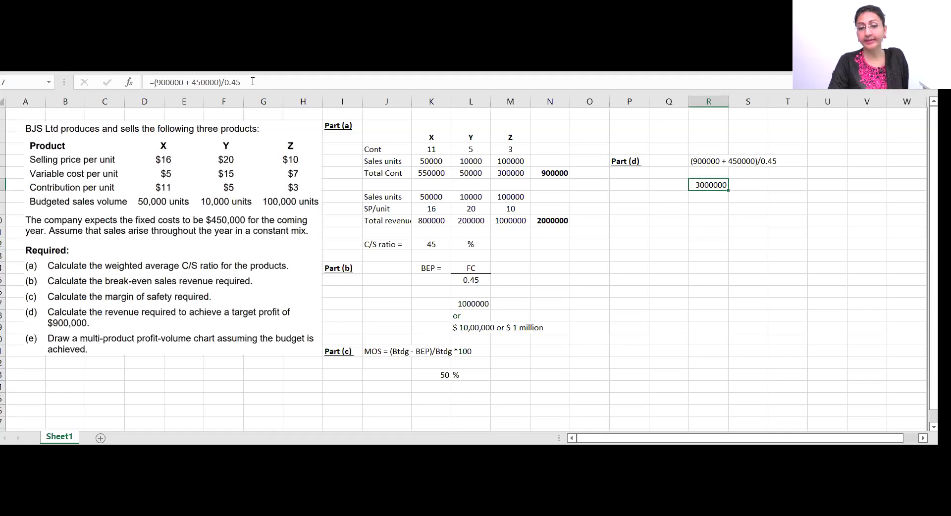
# Enter the "$" sign in Q7, beside the target-profit revenue result.
pyautogui.click(675, 255)
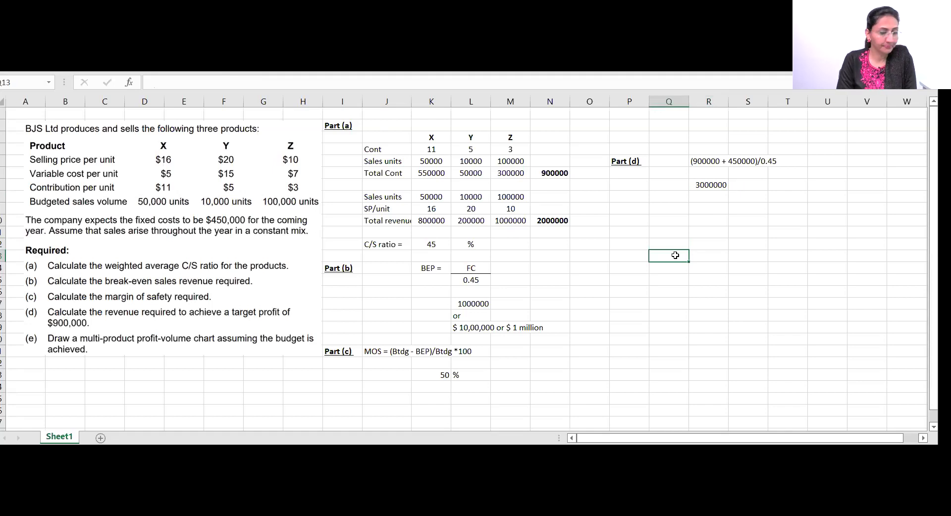
pyautogui.press('Up')
pyautogui.press('Up')
pyautogui.press('Up')
pyautogui.press('Up')
pyautogui.press('Up')
pyautogui.press('Up')
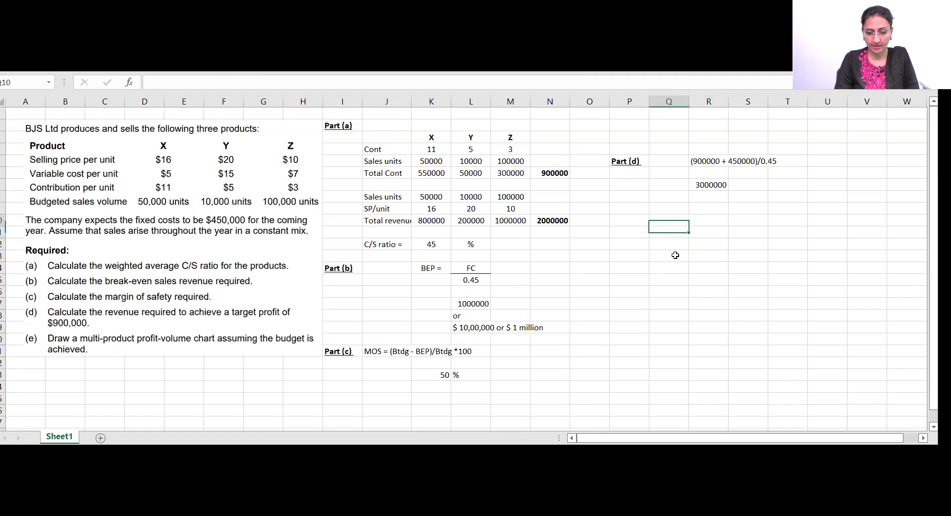
pyautogui.write('$')
pyautogui.press('Return')
pyautogui.press('Up')
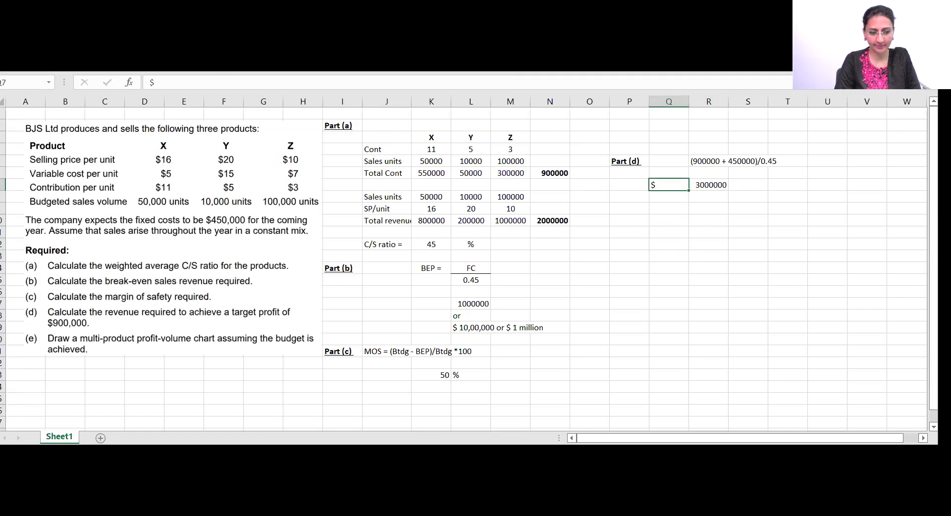
pyautogui.click(736, 262)
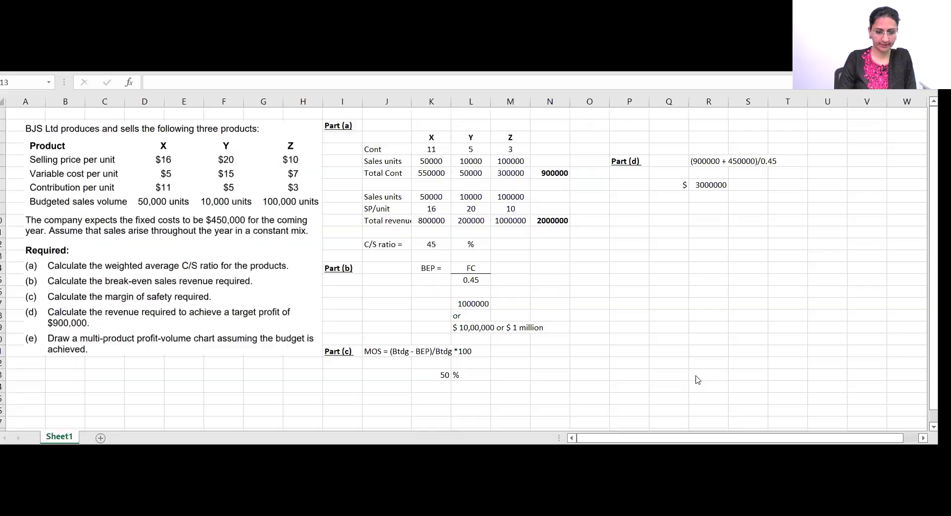
# Switch to the Steps.png image in Photos and arrange it side by side with the spreadsheet, widened to fill its half.
pyautogui.moveTo(678, 443)
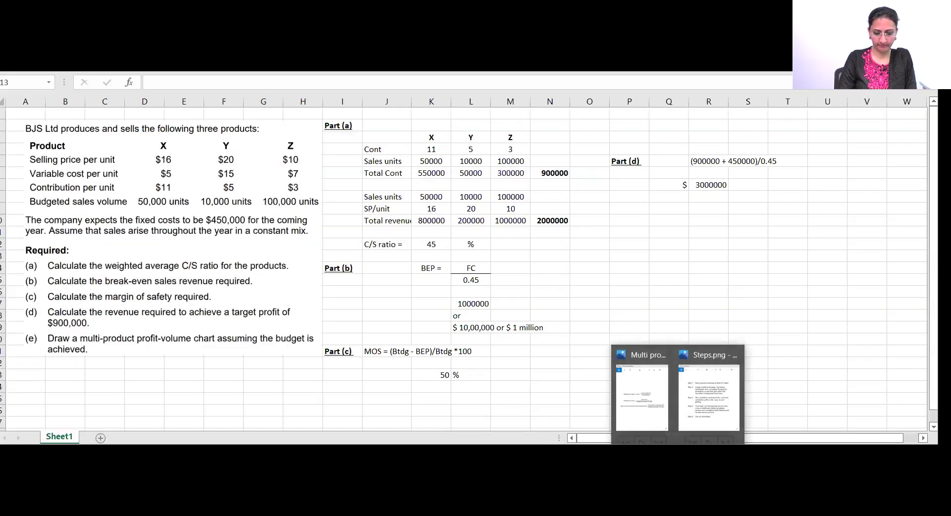
pyautogui.click(706, 395)
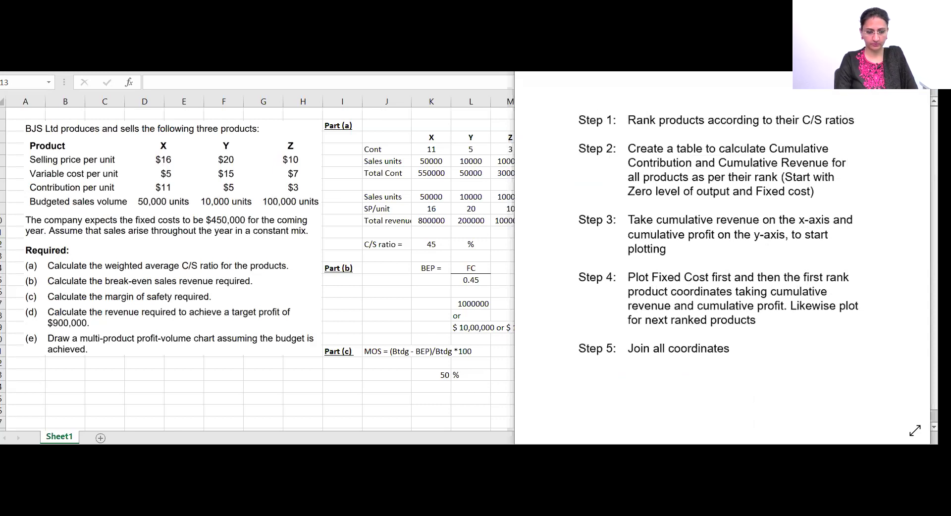
pyautogui.press('super+Left')
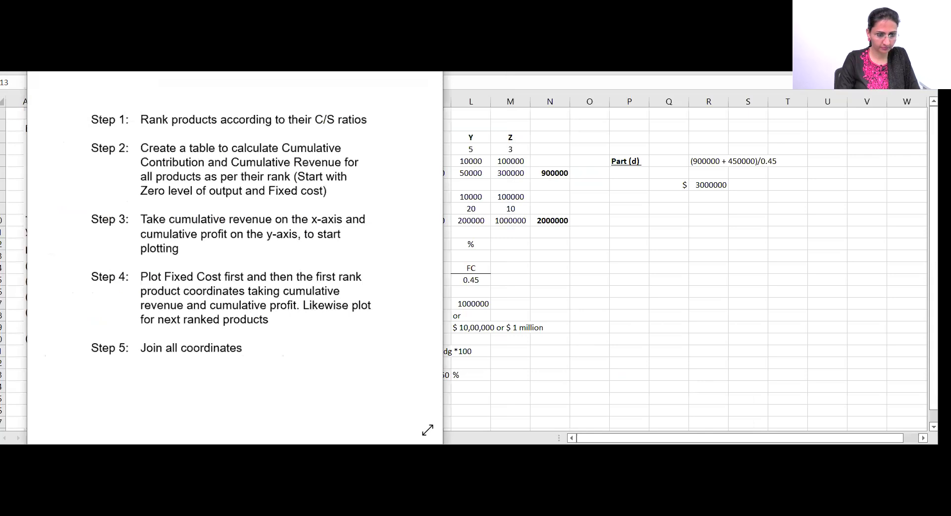
pyautogui.press('super+Down')
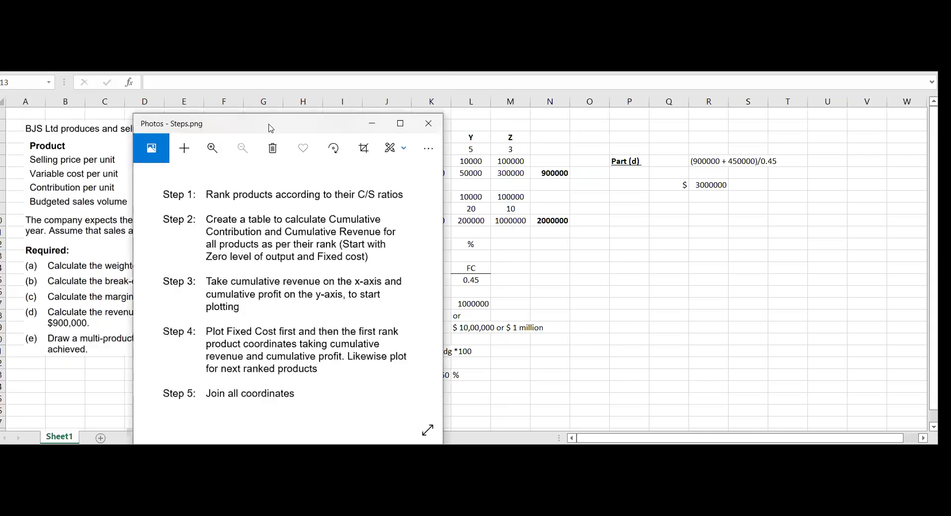
pyautogui.moveTo(259, 127); pyautogui.dragTo(150, 85)
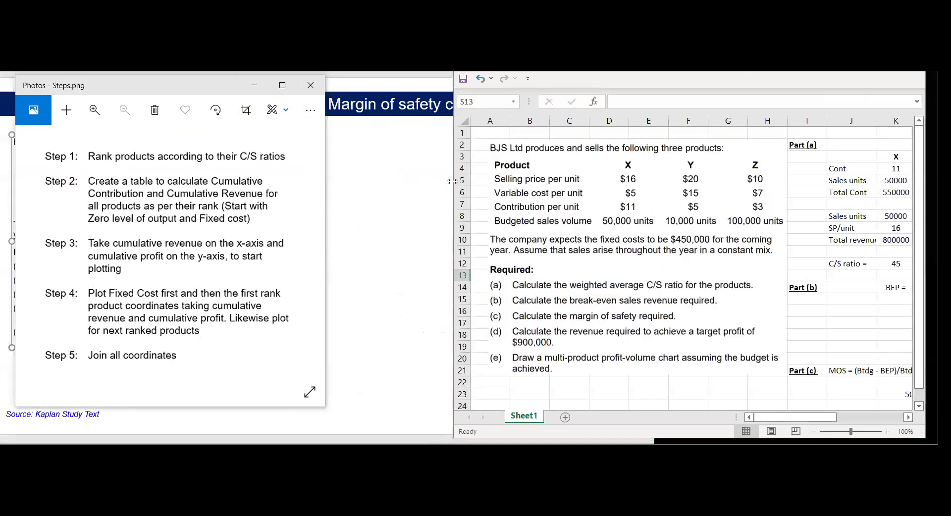
pyautogui.moveTo(451, 181); pyautogui.dragTo(451, 182)
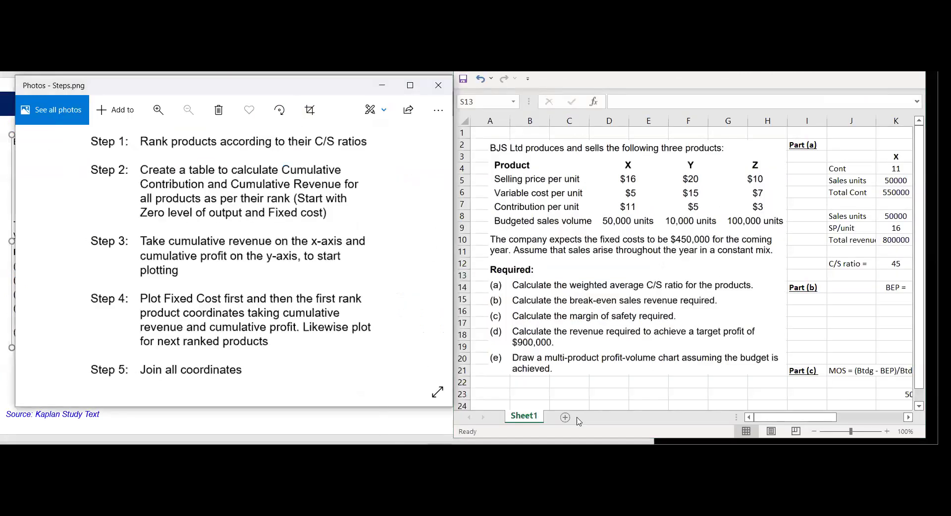
# Add the bold, underlined heading "Part (e)" in I25, below the margin of safety result.
pyautogui.click(560, 395)
pyautogui.press('Left')
pyautogui.press('Left')
pyautogui.press('Left')
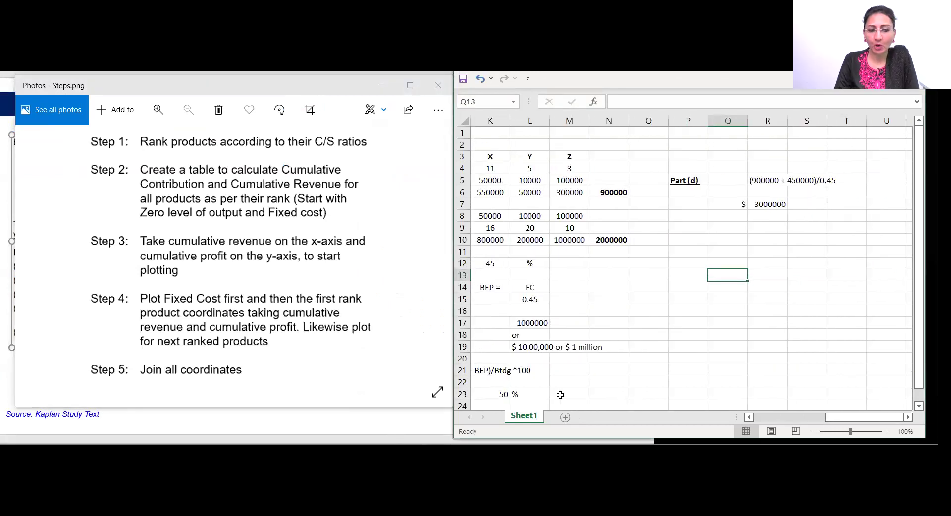
pyautogui.press('Left')
pyautogui.press('Left')
pyautogui.press('Left')
pyautogui.press('Left')
pyautogui.press('Left')
pyautogui.press('Left')
pyautogui.press('Left')
pyautogui.press('Left')
pyautogui.press('Right')
pyautogui.press('Right')
pyautogui.press('Right')
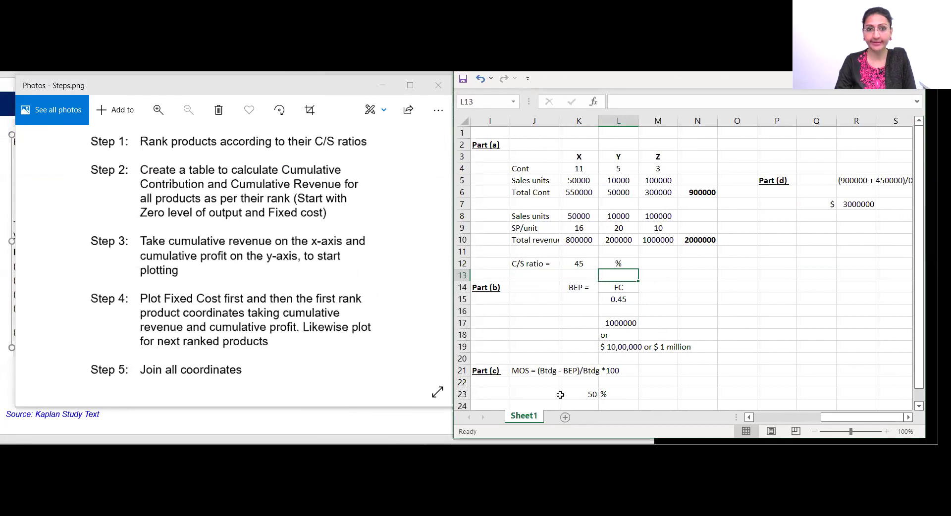
pyautogui.press('Down')
pyautogui.press('Down')
pyautogui.press('Down')
pyautogui.press('Down')
pyautogui.press('Down')
pyautogui.press('Down')
pyautogui.press('Down')
pyautogui.press('Down')
pyautogui.press('Down')
pyautogui.press('Down')
pyautogui.press('Down')
pyautogui.press('Down')
pyautogui.press('Down')
pyautogui.press('Down')
pyautogui.press('Down')
pyautogui.press('Down')
pyautogui.press('Down')
pyautogui.press('Down')
pyautogui.press('Down')
pyautogui.press('Down')
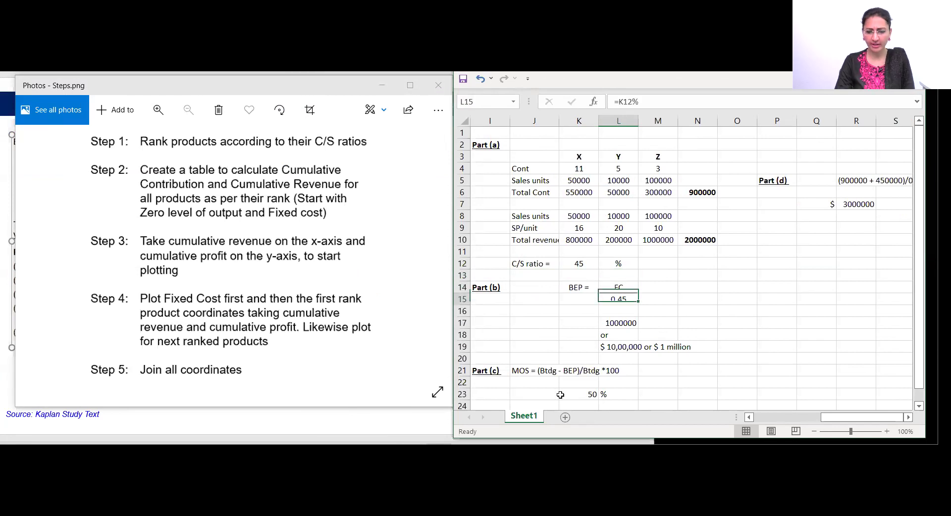
pyautogui.press('Down')
pyautogui.press('Down')
pyautogui.press('Down')
pyautogui.press('Down')
pyautogui.press('Down')
pyautogui.press('Down')
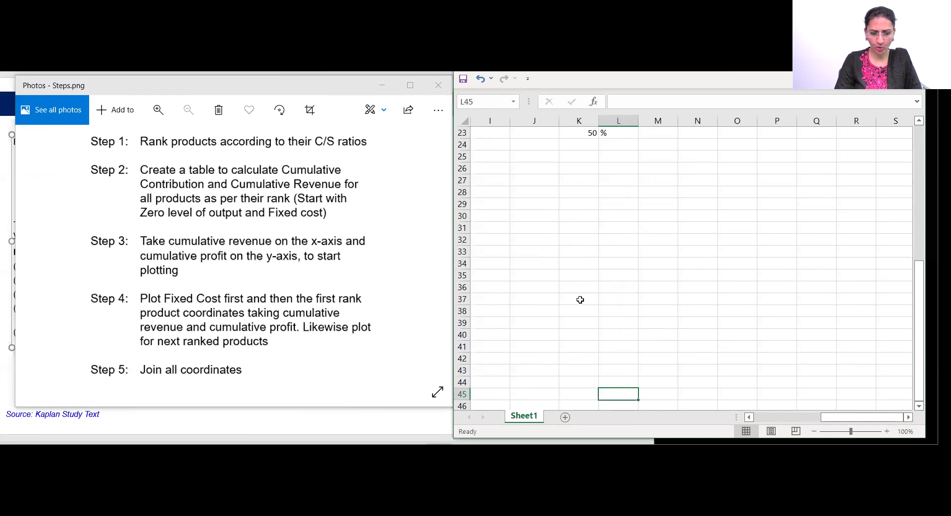
pyautogui.click(502, 159)
pyautogui.write('Part (e)')
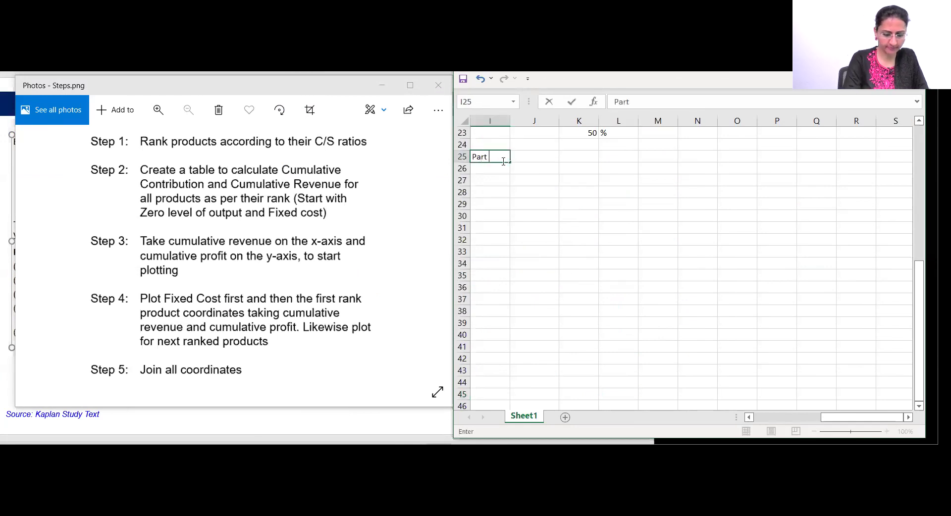
pyautogui.click(503, 161)
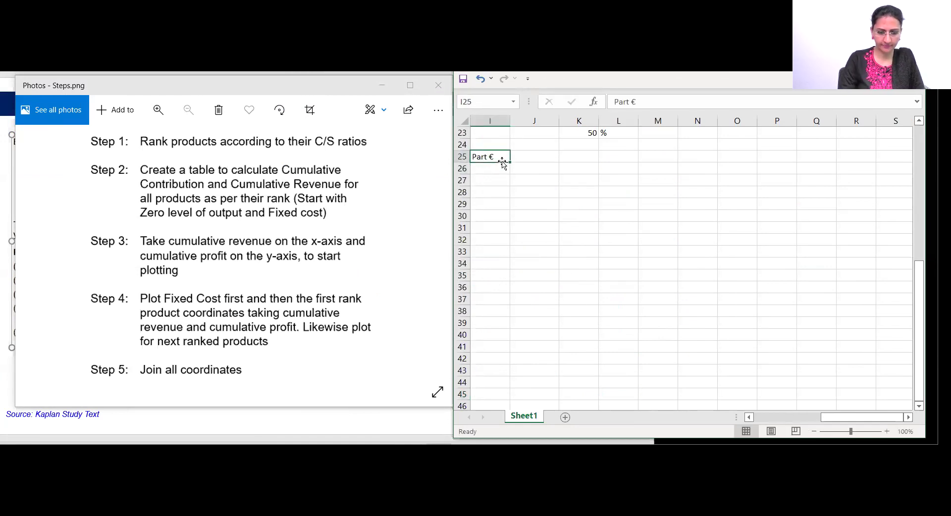
pyautogui.hotkey('ctrl', 'b')
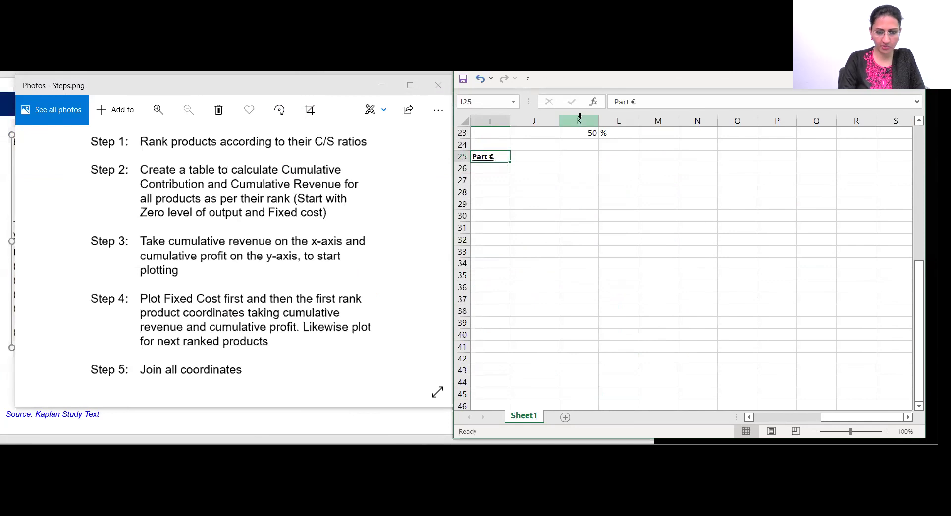
pyautogui.click(640, 105)
pyautogui.press('BackSpace')
pyautogui.write('(')
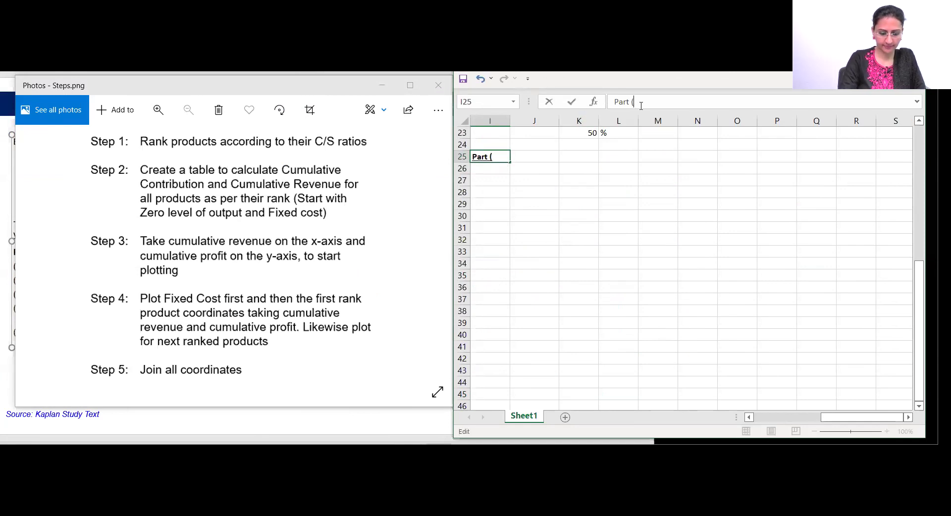
pyautogui.write('e)')
pyautogui.press('Return')
# List the products X, Y and Z down cells K26 to K28.
pyautogui.press('Right')
pyautogui.press('Right')
pyautogui.press('Up')
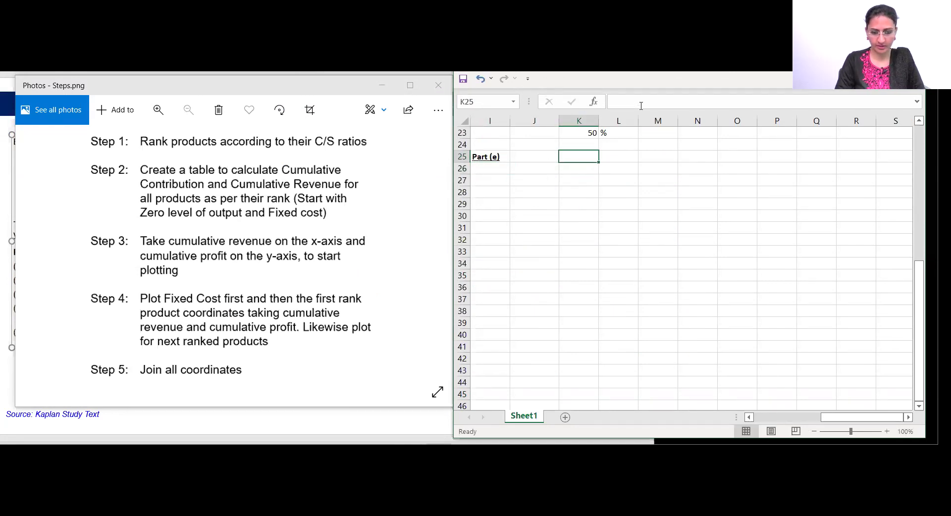
pyautogui.press('Down')
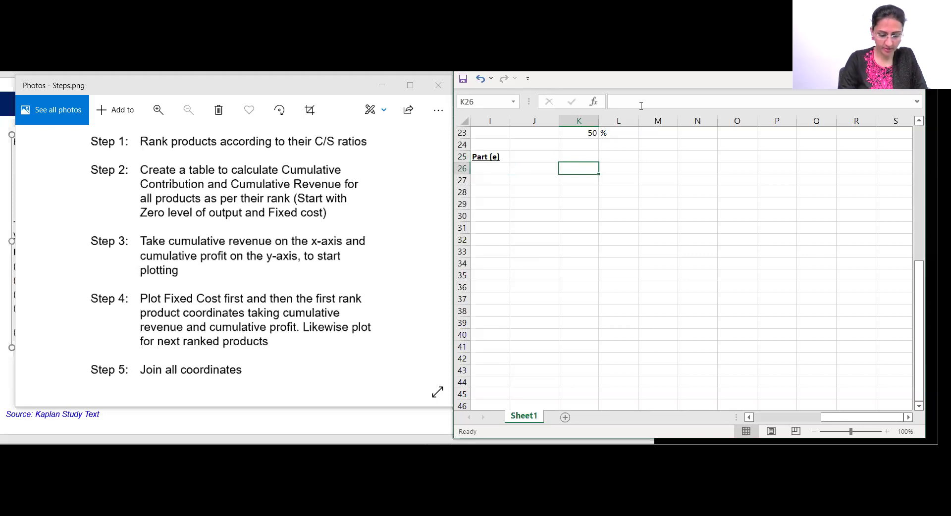
pyautogui.write('X')
pyautogui.press('Return')
pyautogui.write('Y')
pyautogui.press('Return')
pyautogui.write('Z')
pyautogui.press('Return')
# Enter the column heading "C/S ratio" in L25, above the product rows.
pyautogui.press('Right')
pyautogui.press('Up')
pyautogui.press('Up')
pyautogui.press('Up')
pyautogui.press('Up')
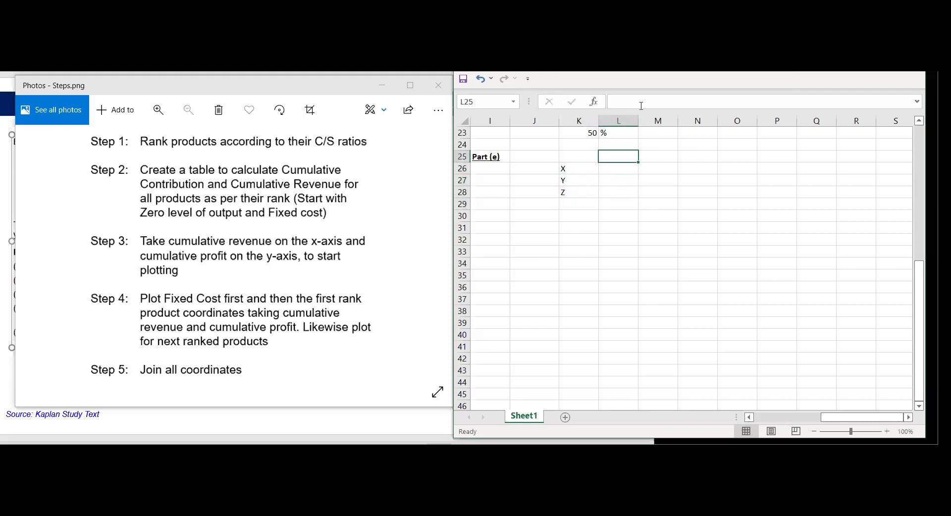
pyautogui.write('C/S ra')
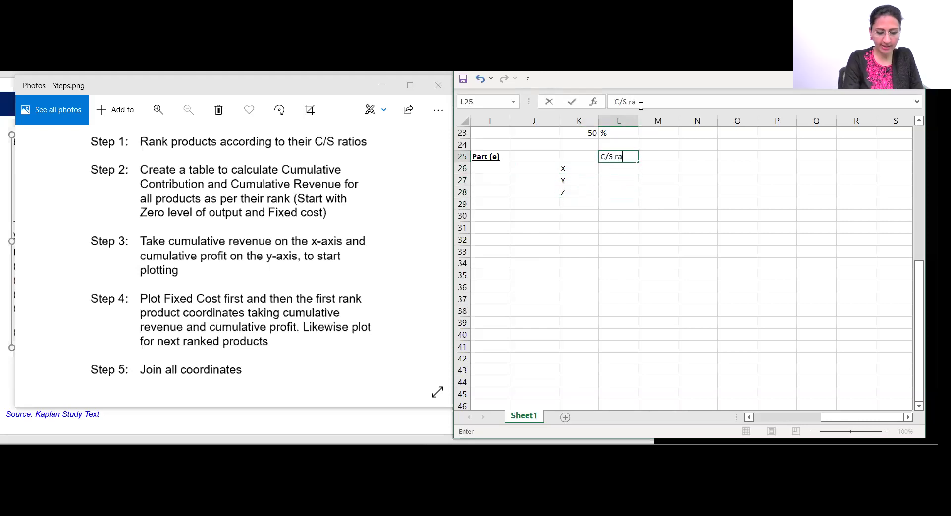
pyautogui.write('tio')
pyautogui.press('Return')
# Go back up to the Part (a) table to examine the contribution and selling price per unit of each product.
pyautogui.press('Up')
pyautogui.press('Up')
pyautogui.press('Up')
pyautogui.press('Left')
pyautogui.press('Up')
pyautogui.press('Up')
pyautogui.press('Up')
pyautogui.press('Up')
pyautogui.press('Up')
pyautogui.press('Up')
pyautogui.press('Up')
pyautogui.press('Up')
pyautogui.press('Up')
pyautogui.press('Up')
pyautogui.press('Up')
pyautogui.press('Up')
pyautogui.press('Up')
pyautogui.press('Up')
pyautogui.press('Up')
pyautogui.press('Up')
pyautogui.press('Up')
pyautogui.press('Up')
pyautogui.press('Up')
pyautogui.press('Up')
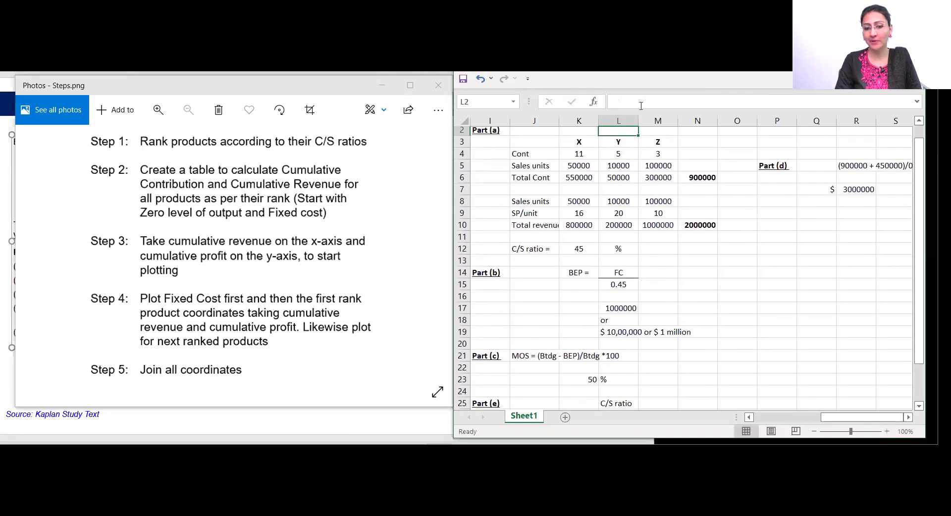
# Copy the three unit contributions from K4:M4 and paste them into O25:Q25 beside the Part (e) table.
pyautogui.press('Down')
pyautogui.press('Down')
pyautogui.press('Down')
pyautogui.hotkey('shift', 'Right')
pyautogui.hotkey('shift', 'Right')
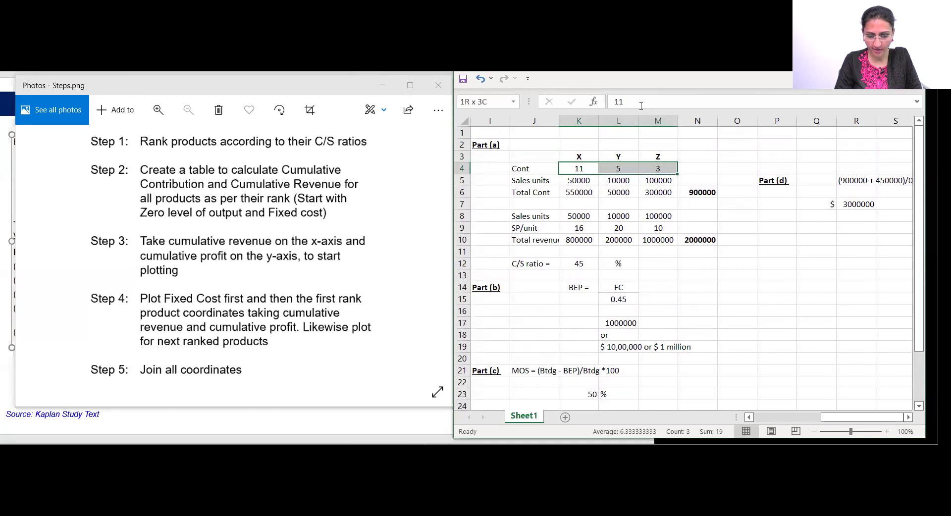
pyautogui.hotkey('ctrl', 'c')
pyautogui.press('Down')
pyautogui.press('Down')
pyautogui.press('Down')
pyautogui.press('Down')
pyautogui.press('Down')
pyautogui.press('Down')
pyautogui.press('Down')
pyautogui.press('Down')
pyautogui.press('Down')
pyautogui.press('Down')
pyautogui.press('Down')
pyautogui.press('Down')
pyautogui.press('Down')
pyautogui.press('Down')
pyautogui.press('Down')
pyautogui.press('Down')
pyautogui.press('Down')
pyautogui.press('Down')
pyautogui.press('Down')
pyautogui.press('Down')
pyautogui.press('Down')
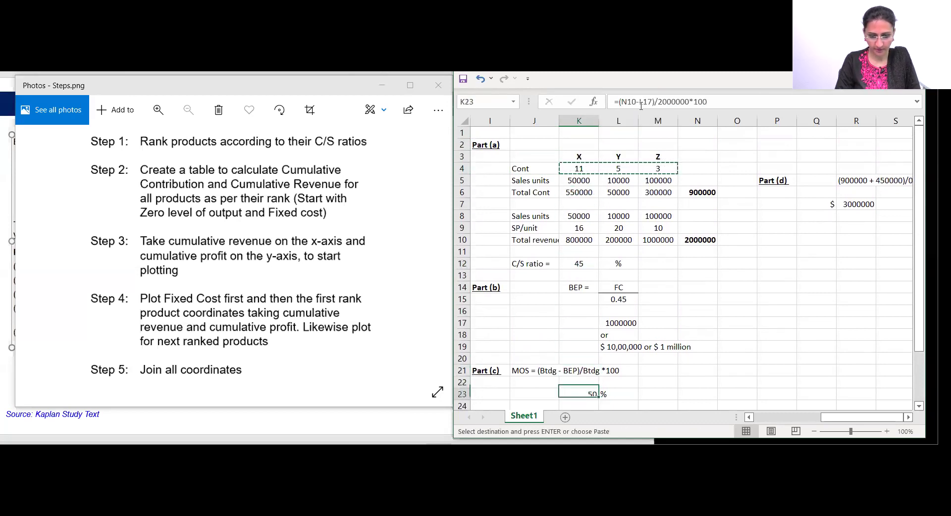
pyautogui.press('Up')
pyautogui.press('Up')
pyautogui.press('Up')
pyautogui.press('Up')
pyautogui.press('Up')
pyautogui.press('Up')
pyautogui.press('Up')
pyautogui.press('Up')
pyautogui.press('Up')
pyautogui.press('Up')
pyautogui.press('Up')
pyautogui.press('Right')
pyautogui.press('Right')
pyautogui.press('Right')
pyautogui.press('Right')
pyautogui.press('Up')
pyautogui.press('Up')
pyautogui.press('Up')
pyautogui.press('Return')
# Enter the unit contributions 11, 5 and 3 for products X, Y and Z in L26 to L28.
pyautogui.press('Down')
pyautogui.press('Left')
pyautogui.press('Left')
pyautogui.press('Left')
pyautogui.write('11')
pyautogui.press('Return')
pyautogui.write('5')
pyautogui.press('Return')
pyautogui.write('3')
pyautogui.press('Return')
# Replace the heading in L25 with "Cont" and add the heading "SP" in M25.
pyautogui.press('Right')
pyautogui.press('Up')
pyautogui.press('Up')
pyautogui.press('Up')
pyautogui.press('Up')
pyautogui.press('Left')
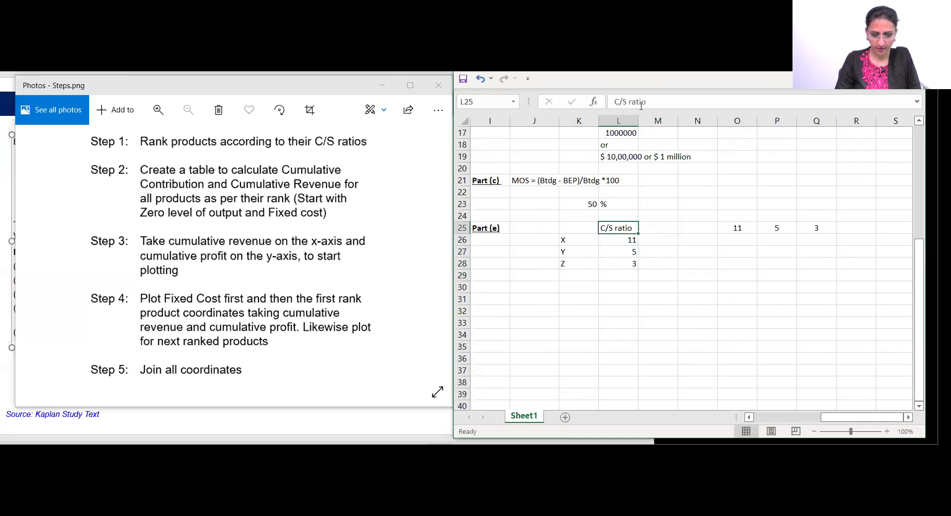
pyautogui.write('Cont')
pyautogui.press('Return')
pyautogui.press('Right')
pyautogui.press('Up')
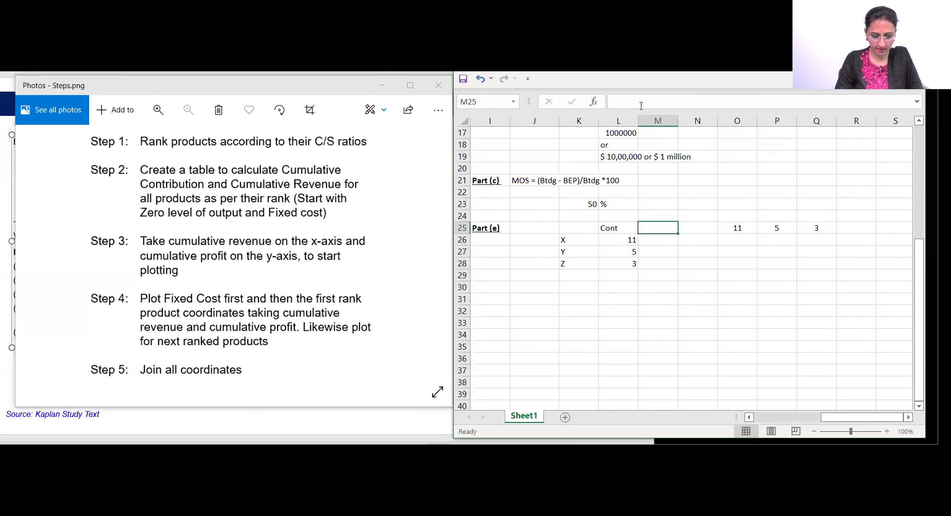
pyautogui.write('SP')
pyautogui.press('Return')
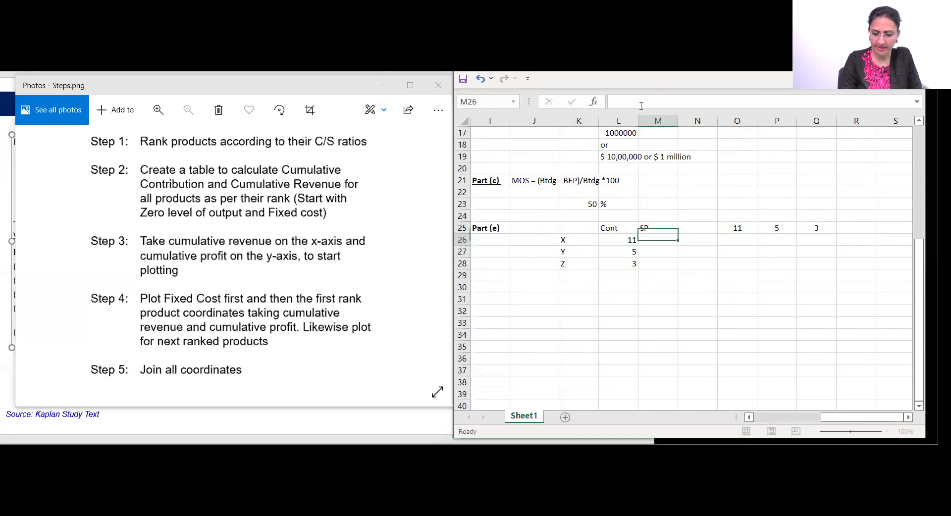
# Return to the Part (a) table to examine the selling price per unit of each product.
pyautogui.press('Up')
pyautogui.press('Up')
pyautogui.press('Up')
pyautogui.press('Up')
pyautogui.press('Up')
pyautogui.press('Up')
pyautogui.press('Up')
pyautogui.press('Up')
pyautogui.press('Up')
pyautogui.press('Up')
pyautogui.press('Up')
pyautogui.press('Up')
pyautogui.press('Up')
pyautogui.press('Up')
pyautogui.press('Up')
pyautogui.press('Up')
pyautogui.press('Up')
pyautogui.press('Up')
pyautogui.press('Up')
pyautogui.press('Up')
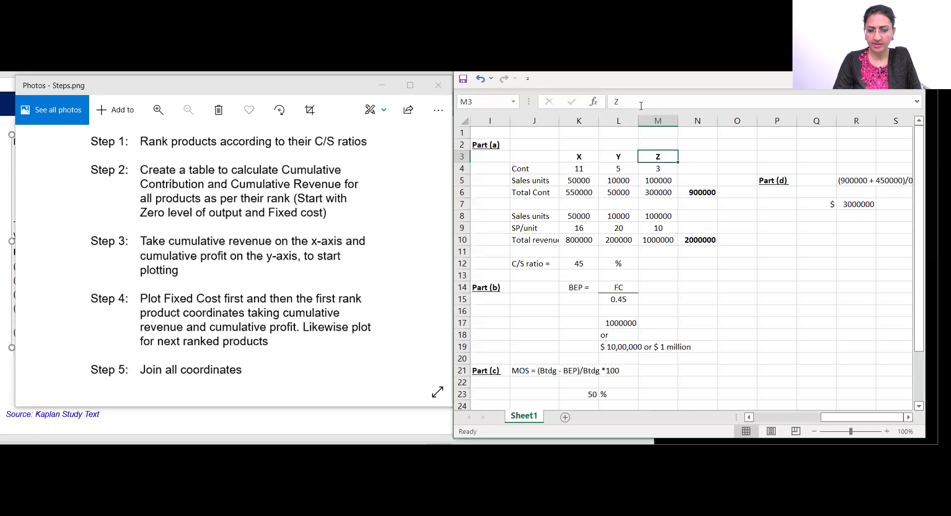
pyautogui.moveTo(582, 229); pyautogui.dragTo(661, 233)
pyautogui.click(682, 303)
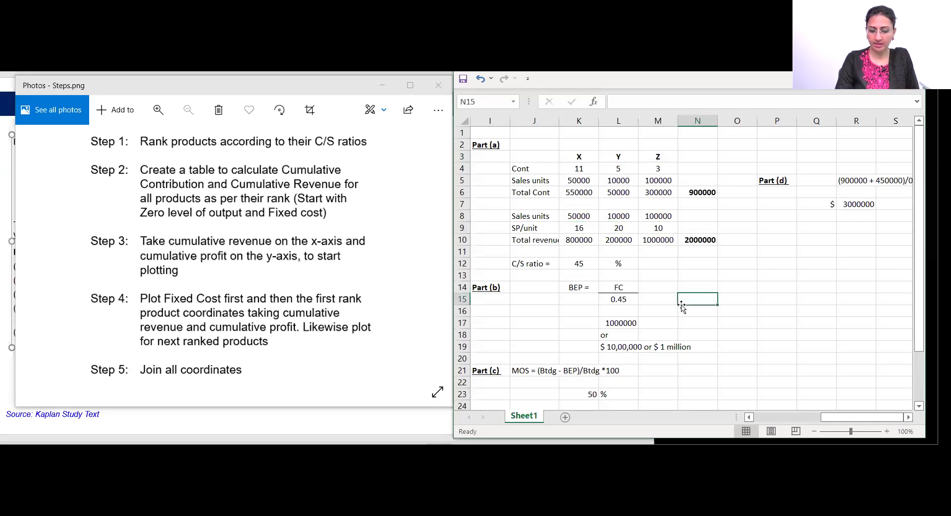
# Enter the selling prices 16, 20 and 10 for products X, Y and Z in M26 to M28.
pyautogui.press('pagedown')
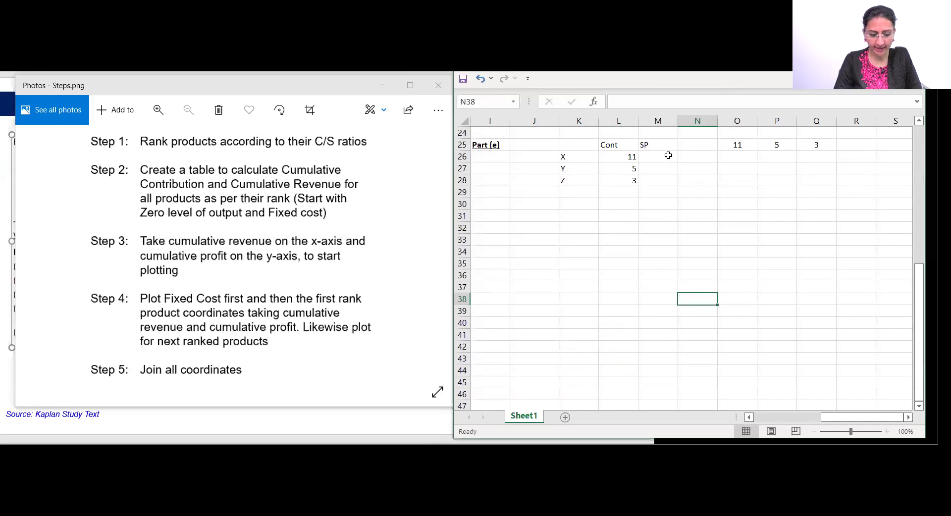
pyautogui.click(668, 155)
pyautogui.write('16')
pyautogui.press('Return')
pyautogui.write('20')
pyautogui.press('Return')
pyautogui.write('10')
pyautogui.press('Return')
# Clear the pasted contribution values from O25:Q25 in the Part (e) heading row.
pyautogui.press('Right')
pyautogui.press('Up')
pyautogui.press('Up')
pyautogui.press('Up')
pyautogui.press('Up')
pyautogui.hotkey('shift', 'Right')
pyautogui.hotkey('shift', 'Right')
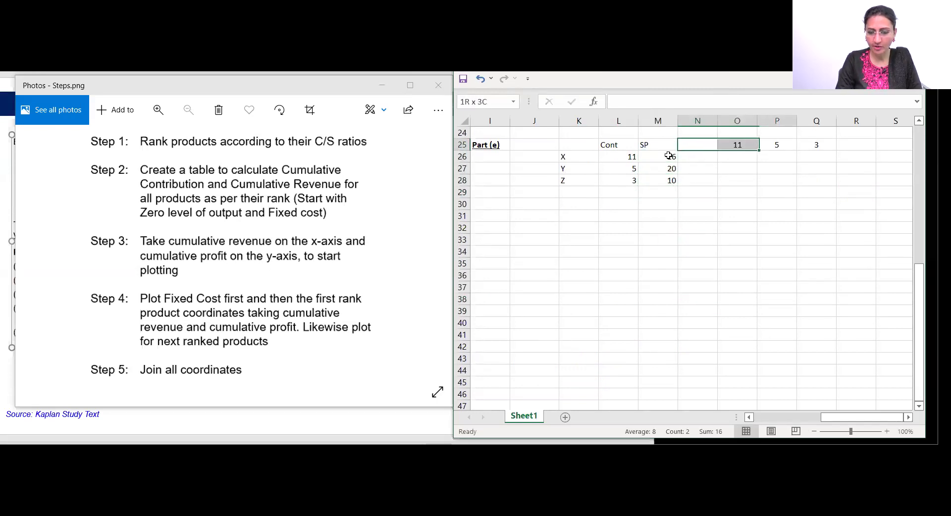
pyautogui.hotkey('shift', 'Right')
pyautogui.hotkey('shift', 'Right')
pyautogui.press('Delete')
# Add the column heading "C/S Ratio" in N25, next to the SP heading.
pyautogui.click(632, 237)
pyautogui.press('Right')
pyautogui.click(697, 143)
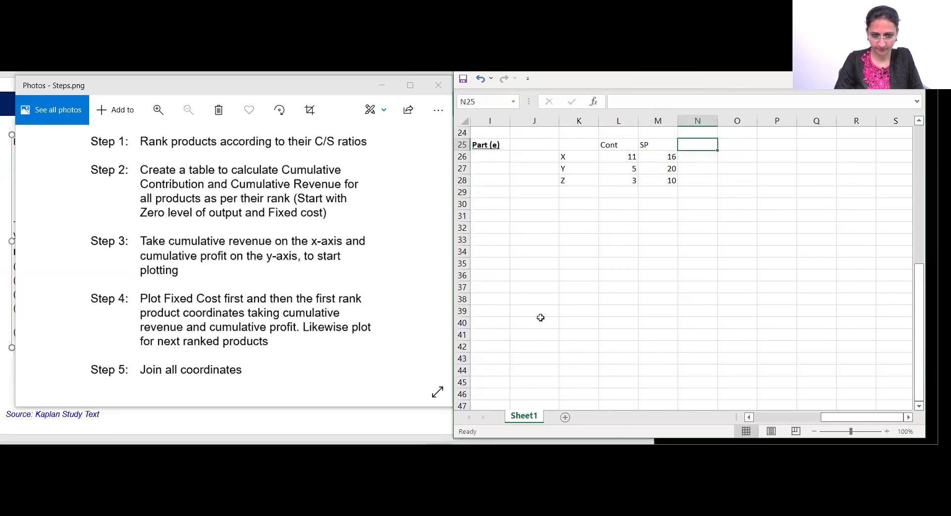
pyautogui.write('C/S Ratio')
pyautogui.press('Return')
# Calculate product X's C/S ratio in N26 with the formula =L26/M26*100.
pyautogui.write('=')
pyautogui.press('Left')
pyautogui.press('Left')
pyautogui.write('/')
pyautogui.press('Left')
pyautogui.write('*100')
pyautogui.press('Return')
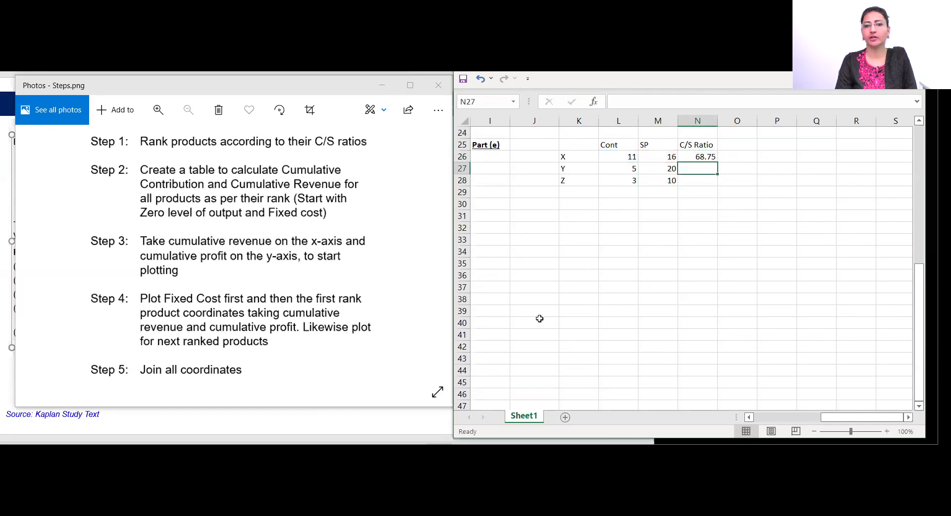
# Copy the C/S ratio formula from N26 to N27:N28 for products Y and Z.
pyautogui.press('Up')
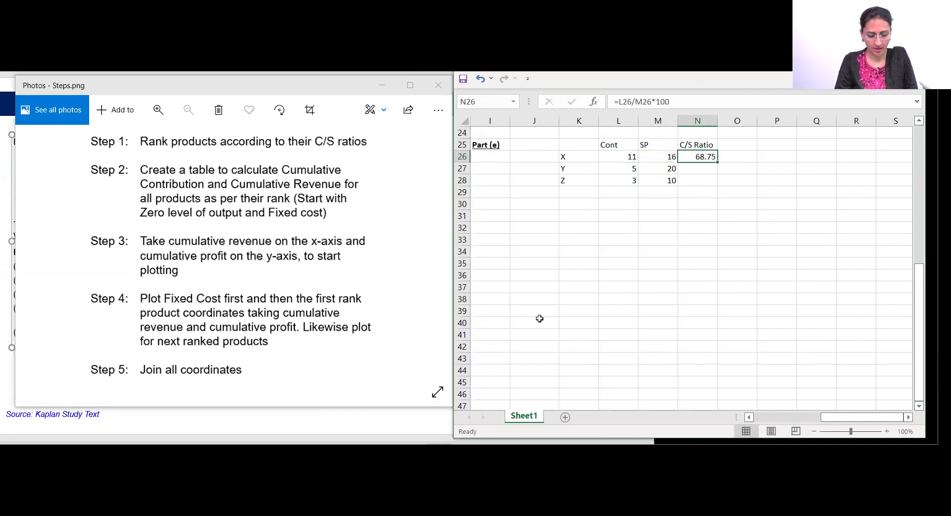
pyautogui.hotkey('ctrl', 'c')
pyautogui.press('Down')
pyautogui.hotkey('shift', 'Down')
pyautogui.hotkey('ctrl', 'v')
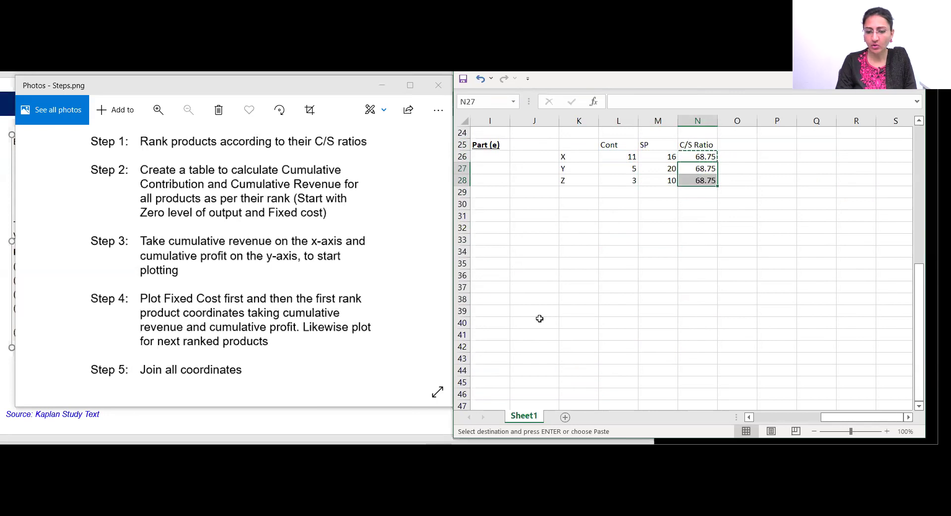
pyautogui.press('Escape')
# Centre-align the headings and figures in L25:N28 and the product names in K26:K28.
pyautogui.click(620, 319)
pyautogui.moveTo(618, 145); pyautogui.dragTo(713, 182)
pyautogui.hotkey('alt', 'h')
pyautogui.press('a')
pyautogui.press('c')
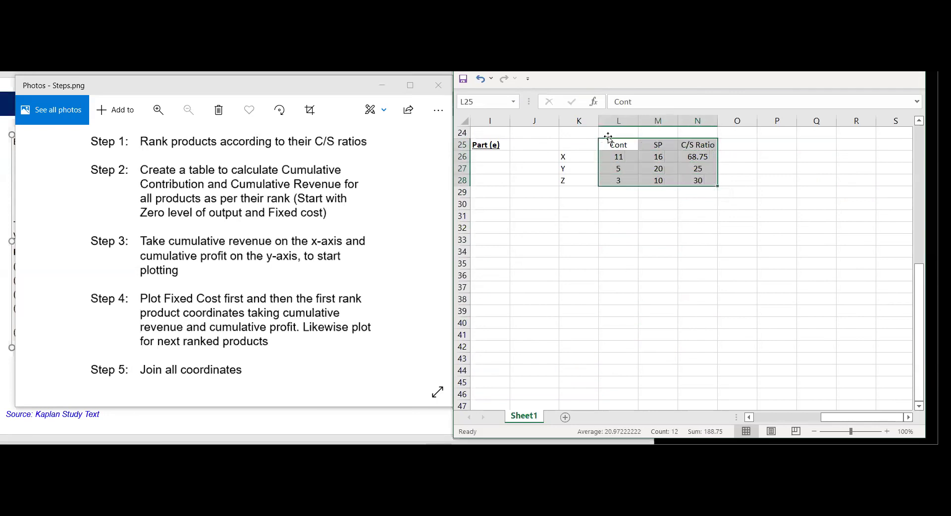
pyautogui.click(616, 272)
pyautogui.moveTo(585, 159); pyautogui.dragTo(588, 183)
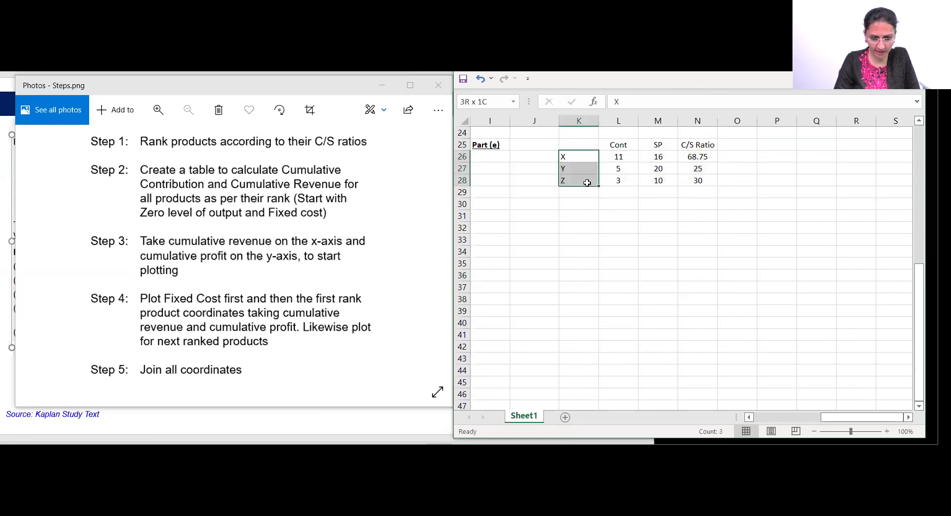
pyautogui.hotkey('alt', 'h')
pyautogui.press('a')
pyautogui.press('c')
pyautogui.click(670, 224)
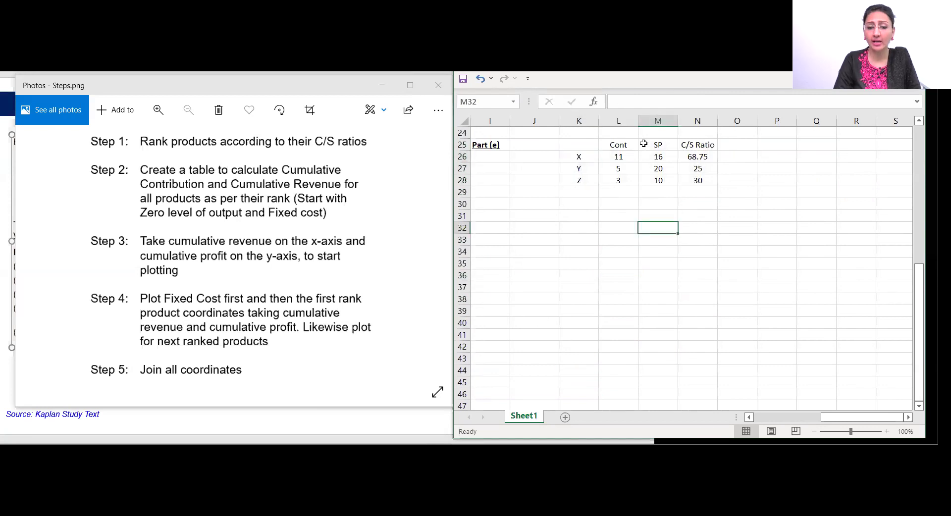
# Make the column headings Cont, SP and C/S Ratio in L25:N25 bold.
pyautogui.click(625, 144)
pyautogui.hotkey('shift', 'Right')
pyautogui.hotkey('shift', 'Right')
pyautogui.hotkey('ctrl', 'b')
pyautogui.click(645, 295)
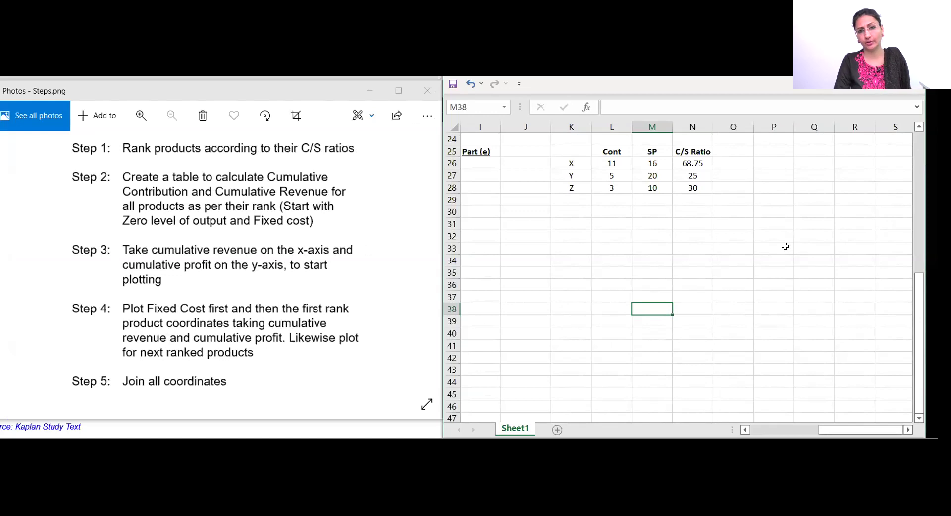
# Add a Rank column in O25:O28, ranking product X as 1, Y as 3 and Z as 2.
pyautogui.click(727, 151)
pyautogui.write('Rank')
pyautogui.press('Return')
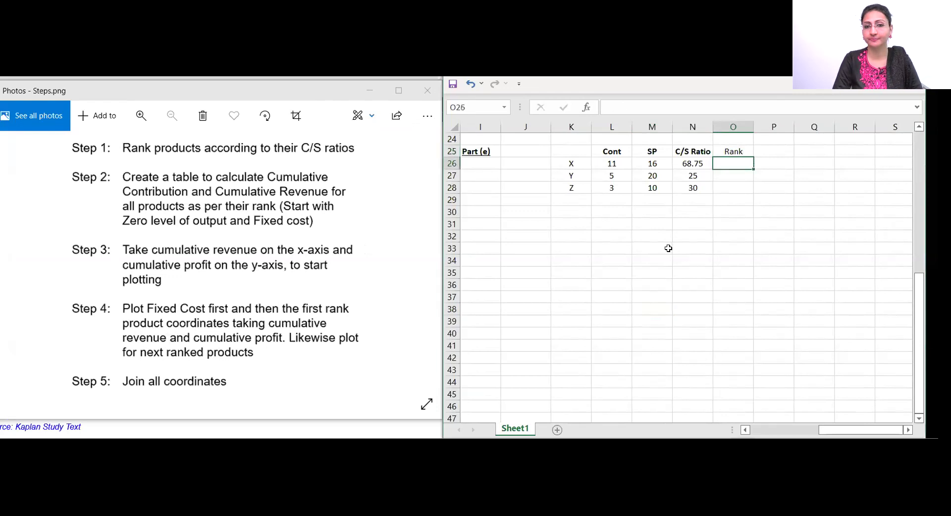
pyautogui.write('1')
pyautogui.press('Return')
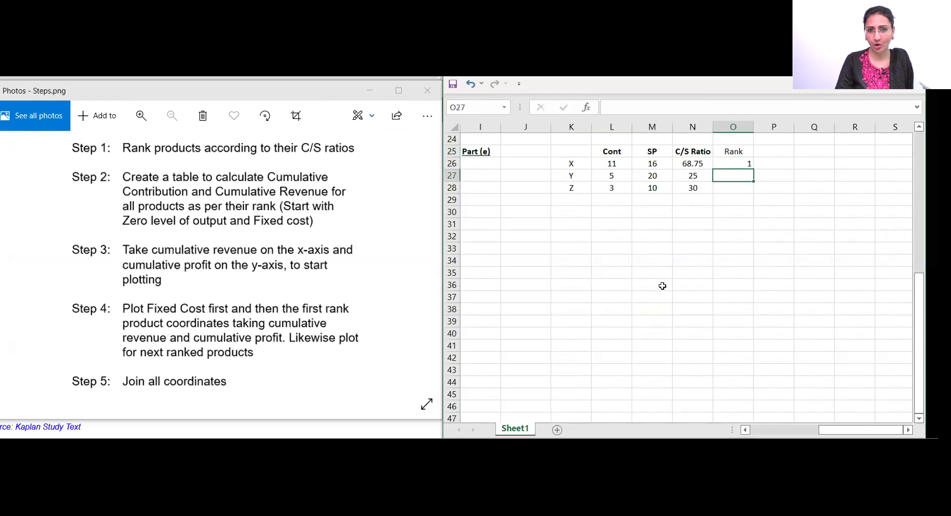
pyautogui.press('Return')
pyautogui.write('2')
pyautogui.press('Return')
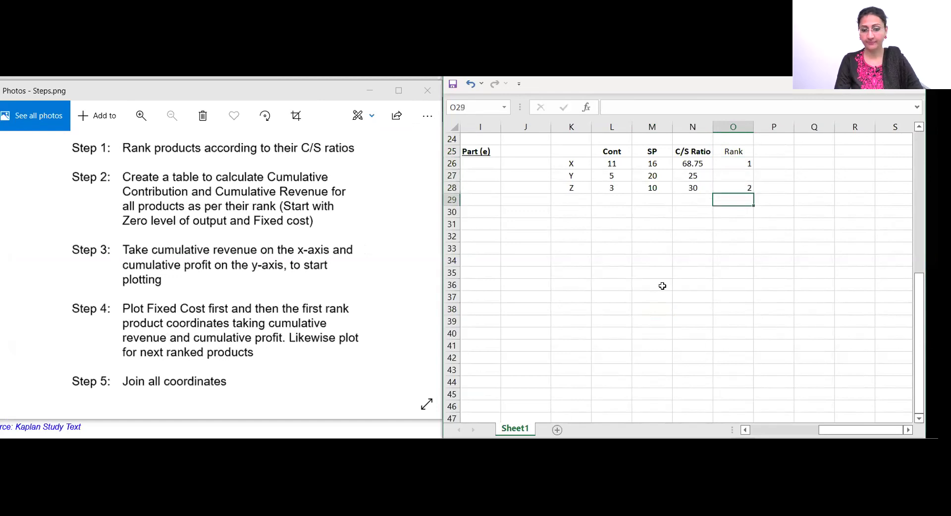
pyautogui.press('Up')
pyautogui.press('Up')
pyautogui.write('3')
pyautogui.press('Return')
# Centre-align the Rank heading and the three ranks in O25:O28.
pyautogui.press('Up')
pyautogui.press('Up')
pyautogui.press('Up')
pyautogui.hotkey('shift', 'Down')
pyautogui.hotkey('shift', 'Down')
pyautogui.hotkey('shift', 'Up')
pyautogui.hotkey('shift', 'Up')
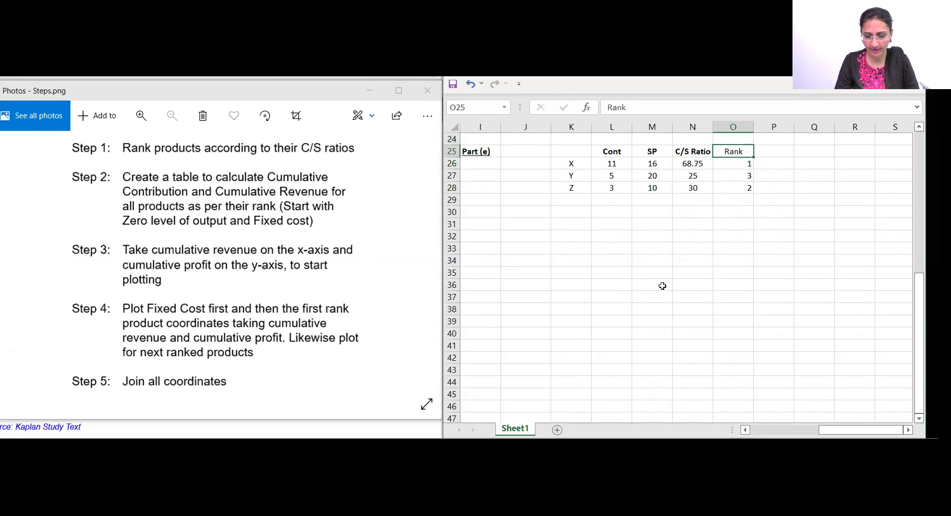
pyautogui.hotkey('shift', 'Down')
pyautogui.hotkey('shift', 'Down')
pyautogui.hotkey('shift', 'Down')
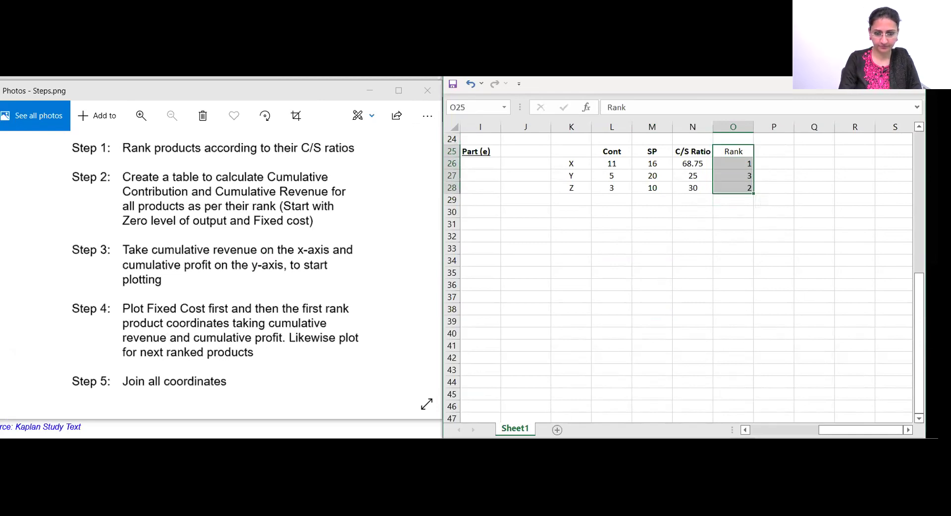
pyautogui.hotkey('alt', 'h')
pyautogui.press('a')
pyautogui.press('c')
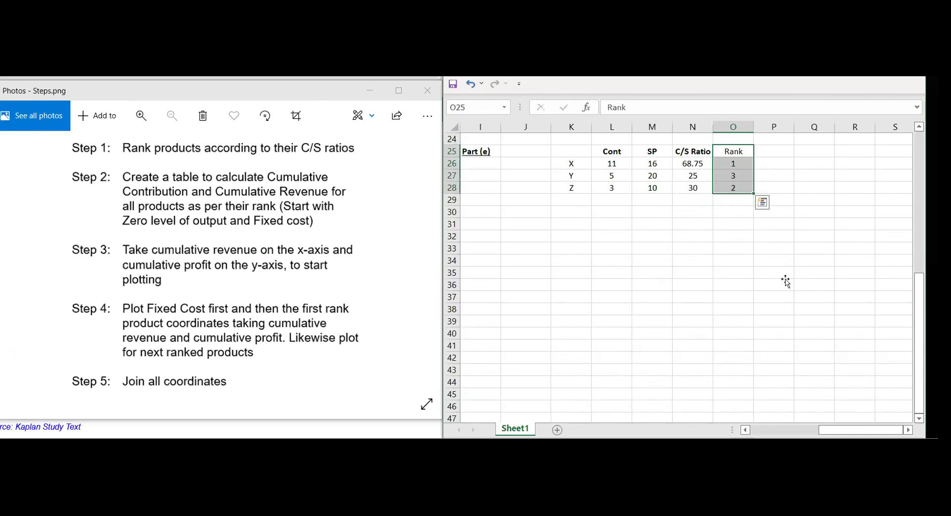
# Make the Rank heading in O25 bold to match the other column headings.
pyautogui.click(787, 282)
pyautogui.hotkey('ctrl', 'z')
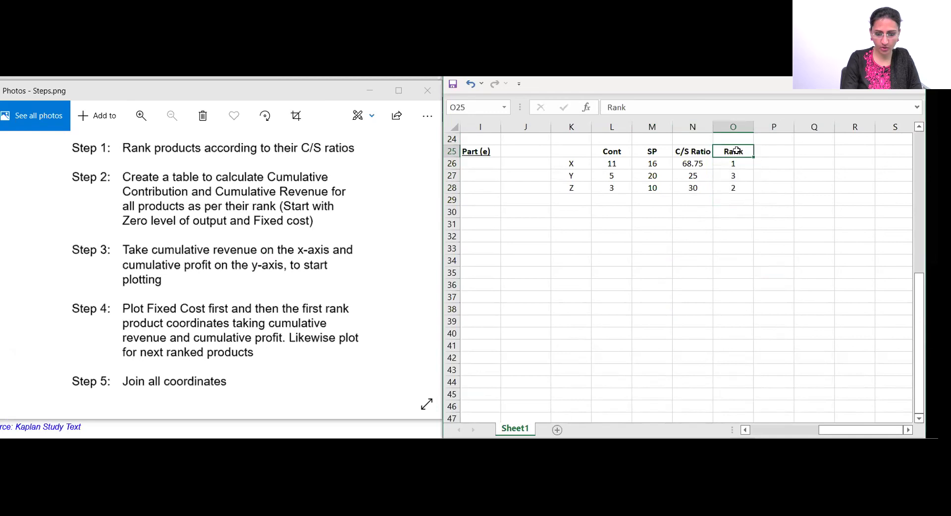
pyautogui.click(652, 245)
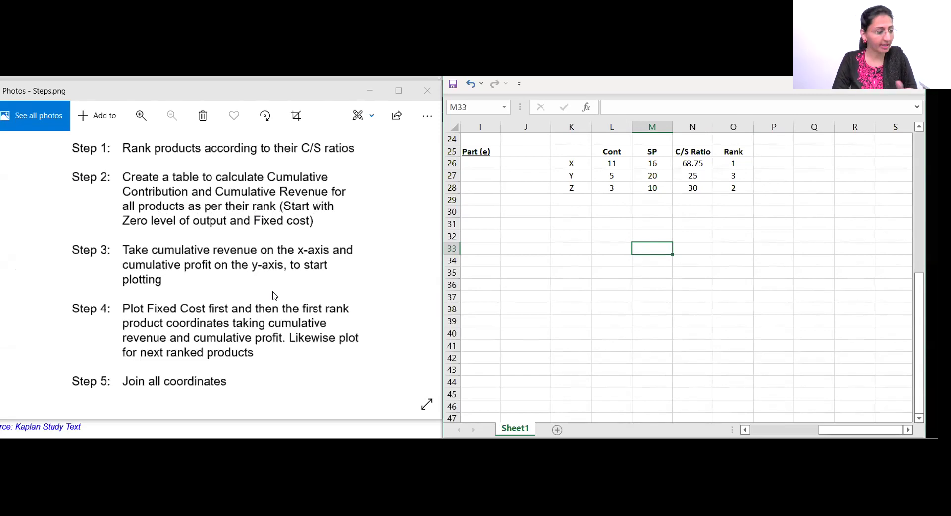
# Label the ranking table Step 1 in J25 and start the next section with Step 2 in J30.
pyautogui.click(557, 257)
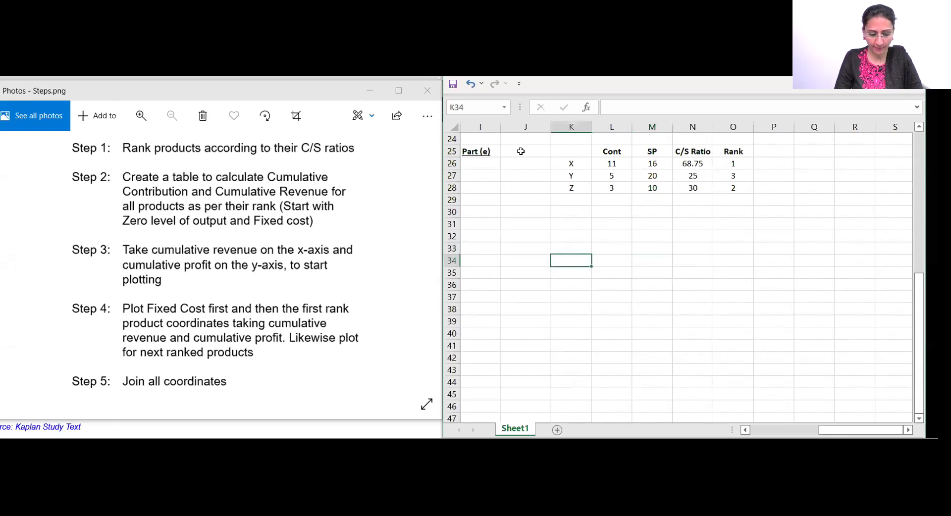
pyautogui.click(521, 151)
pyautogui.write('Step')
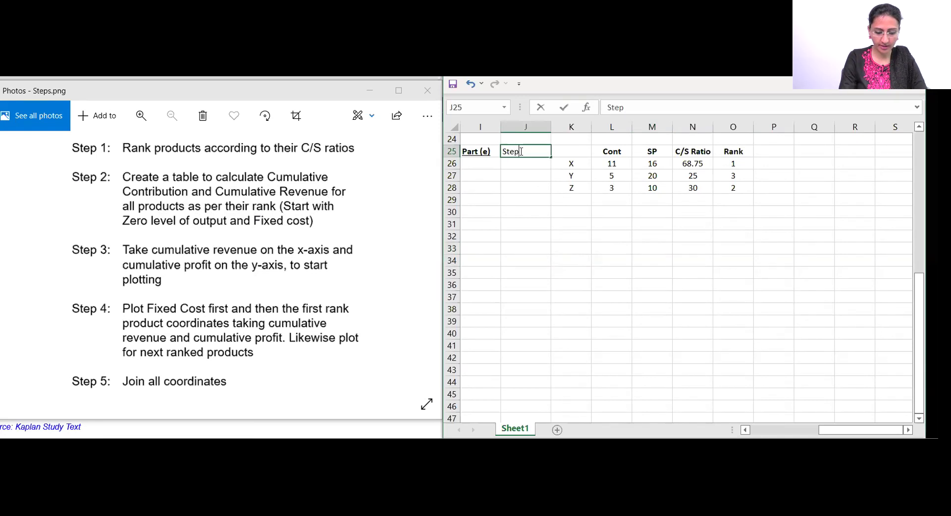
pyautogui.press('Return')
pyautogui.press('Return')
pyautogui.press('Return')
pyautogui.press('Return')
pyautogui.press('Return')
pyautogui.write('Step 2')
pyautogui.press('Tab')
pyautogui.press('Tab')
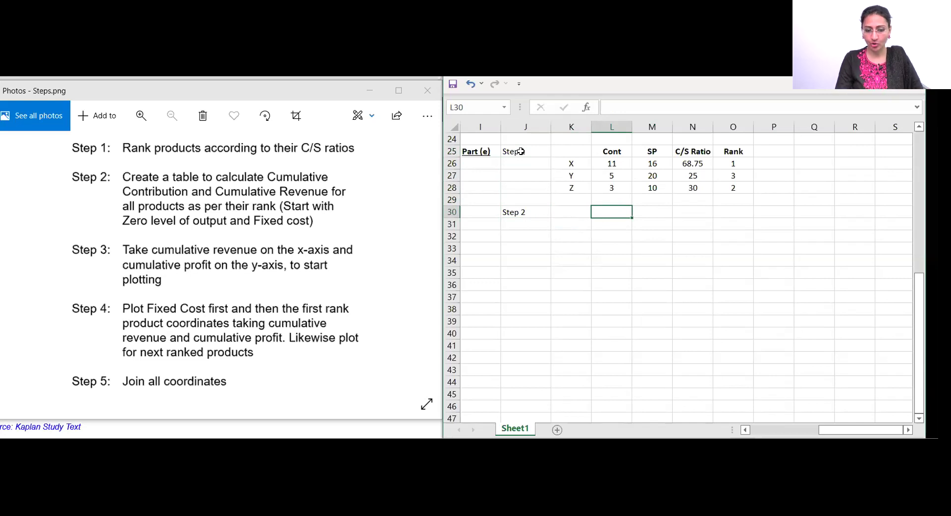
# Enter Nothing in K31 as the zero-output row of the Step 2 table.
pyautogui.press('Left')
pyautogui.press('Down')
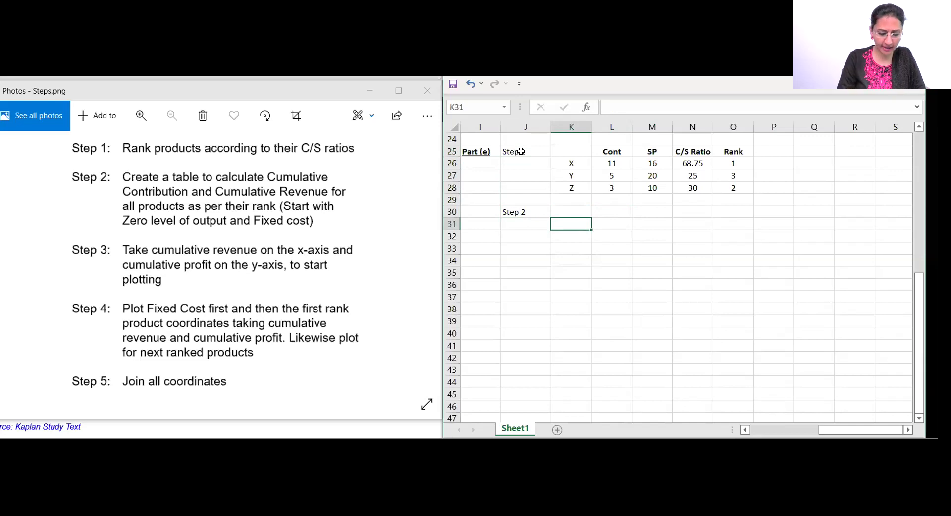
pyautogui.write('Nothing')
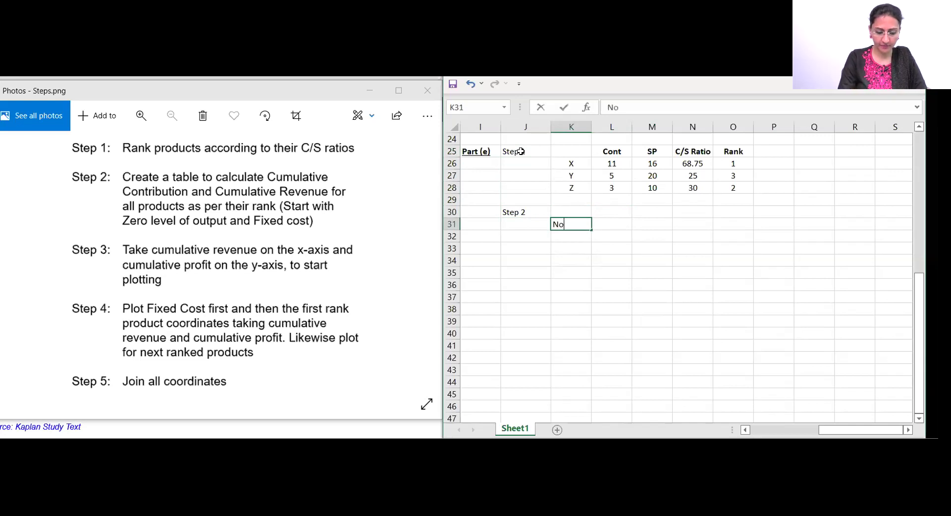
pyautogui.press('Return')
pyautogui.press('Right')
pyautogui.press('Up')
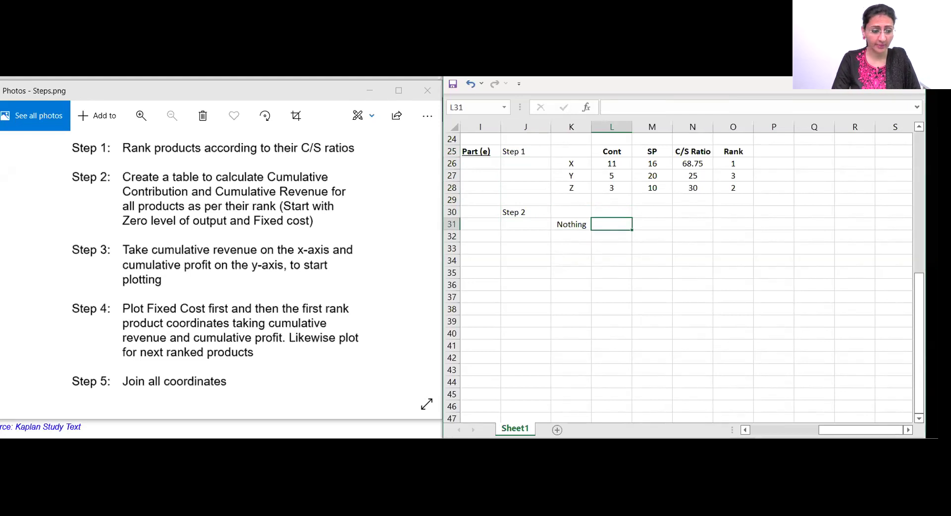
# Check the BJS Ltd question slide for the expected fixed costs and return to L31 in the spreadsheet.
pyautogui.hotkey('alt', 'Tab')
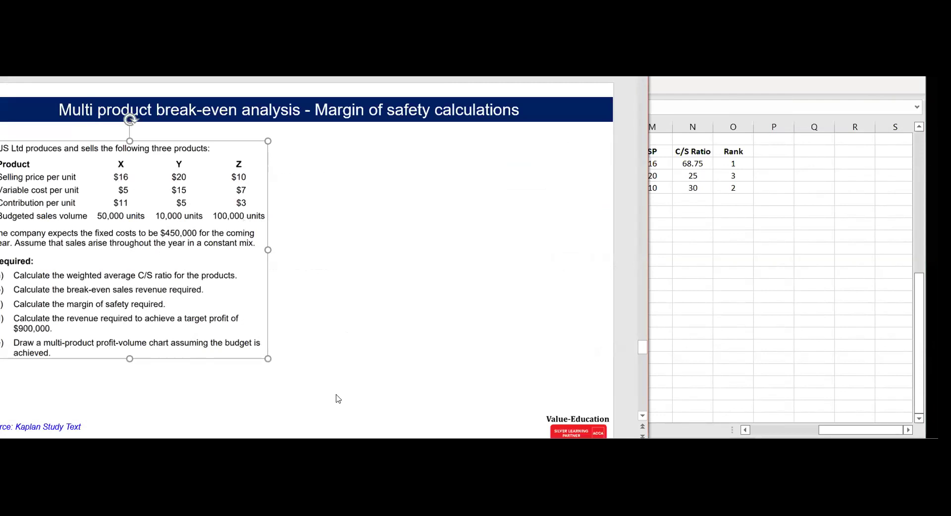
pyautogui.hotkey('alt', 'Tab')
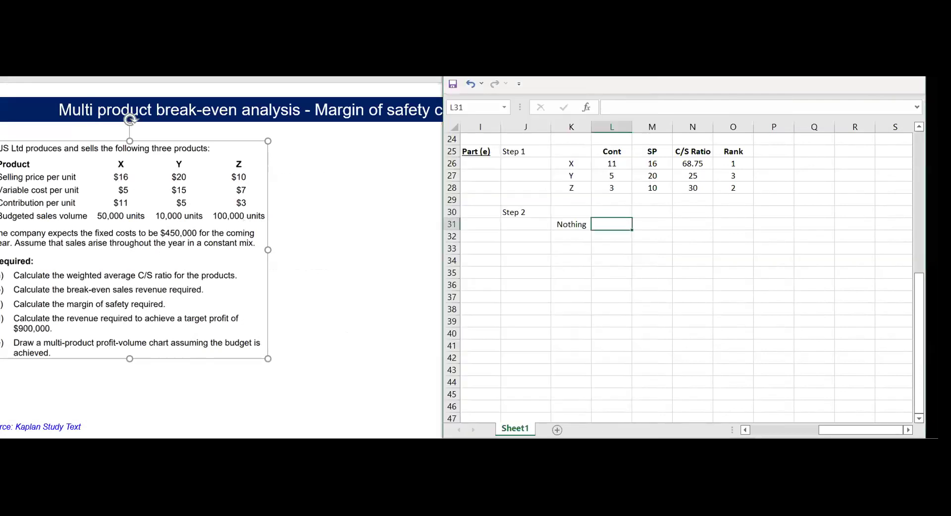
pyautogui.click(706, 396)
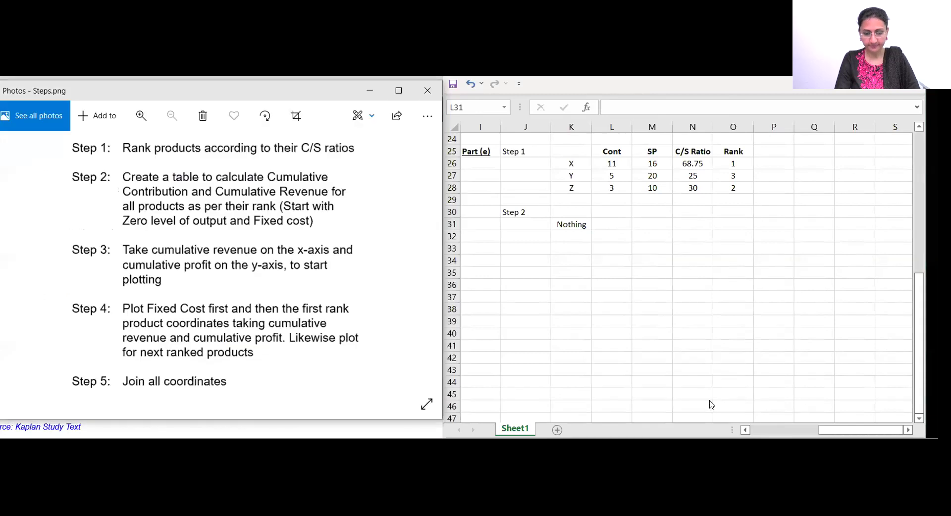
pyautogui.click(622, 227)
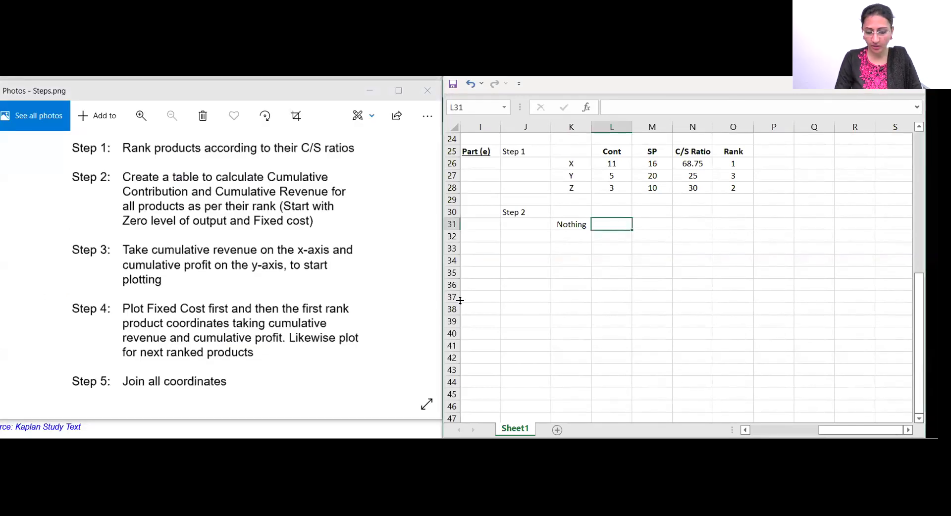
# Add the heading Cum P/Loss in M30 and enter -450000 in M31 for the Nothing row.
pyautogui.press('Right')
pyautogui.press('Up')
pyautogui.write('Cum')
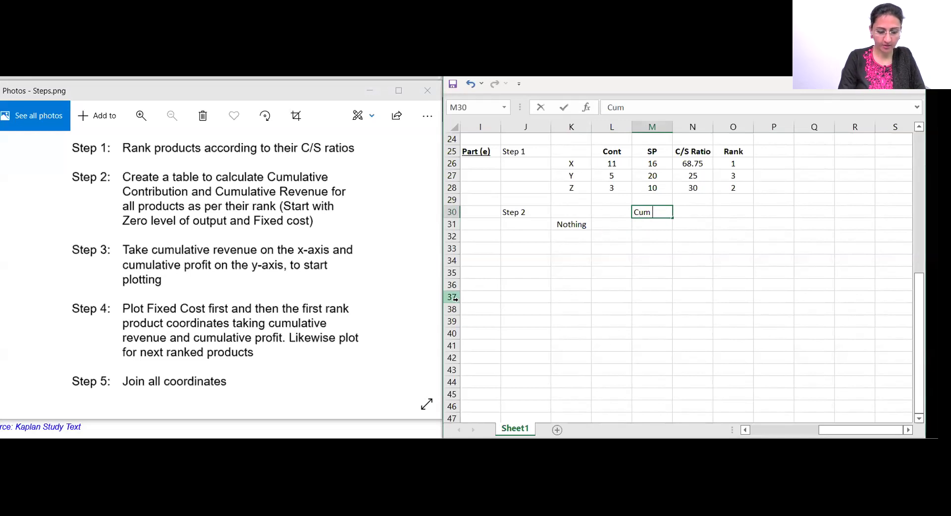
pyautogui.write(' p')
pyautogui.press('BackSpace')
pyautogui.write('P/Loss')
pyautogui.press('Return')
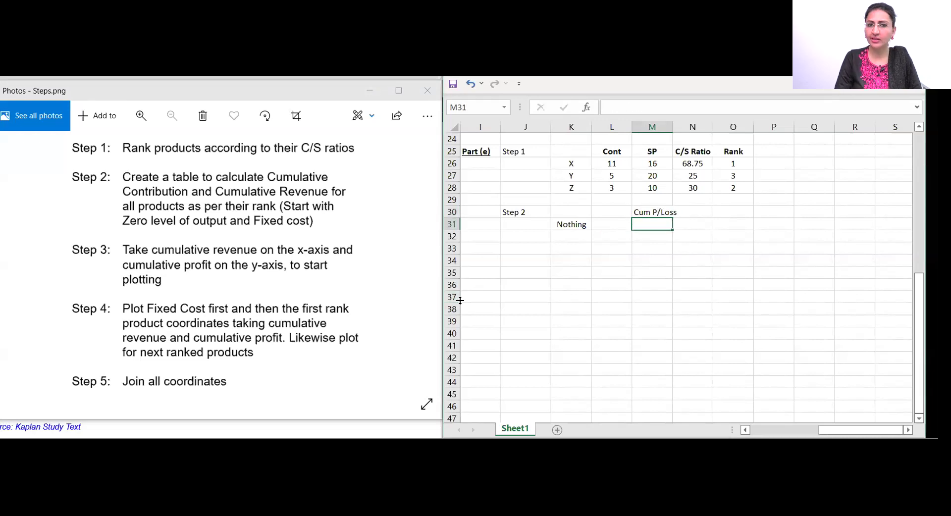
pyautogui.write('-45000')
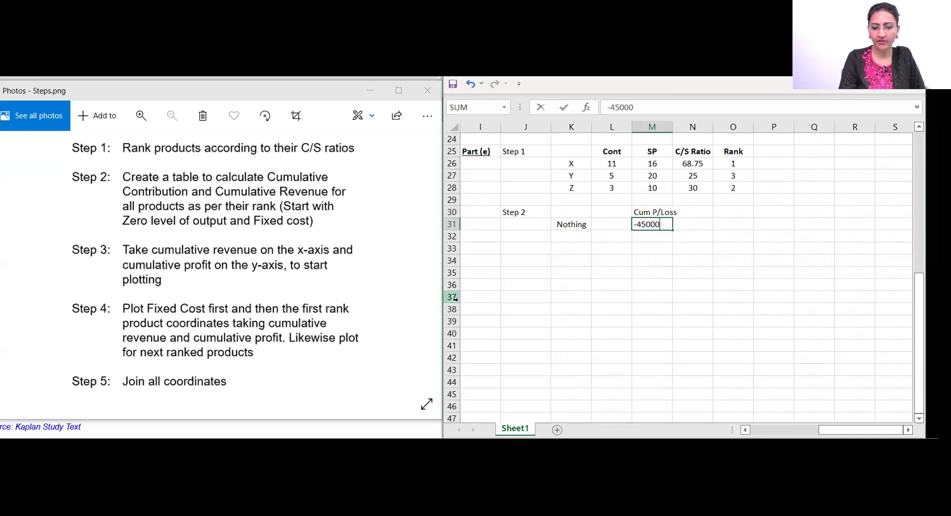
pyautogui.write('0')
pyautogui.press('Return')
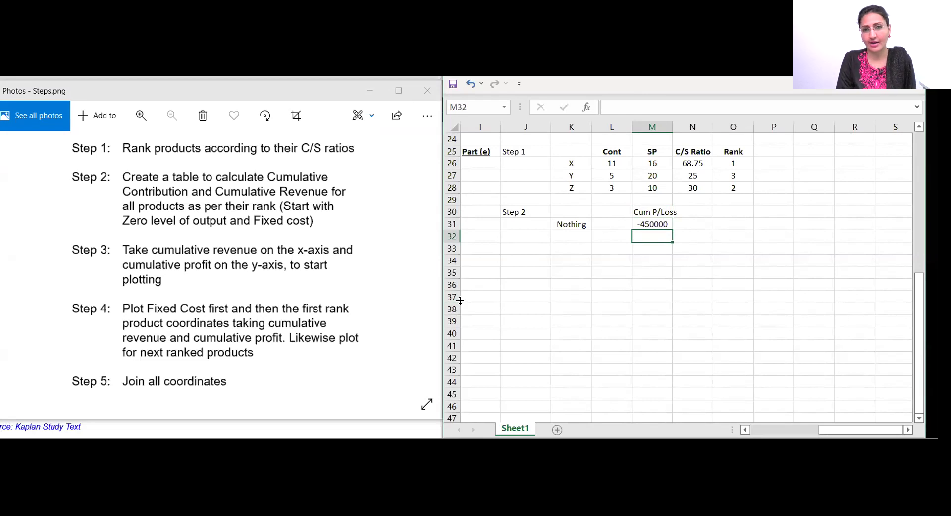
# Enter X in K32 as the first-ranked product below the Nothing row.
pyautogui.press('Left')
pyautogui.press('Left')
pyautogui.press('Left')
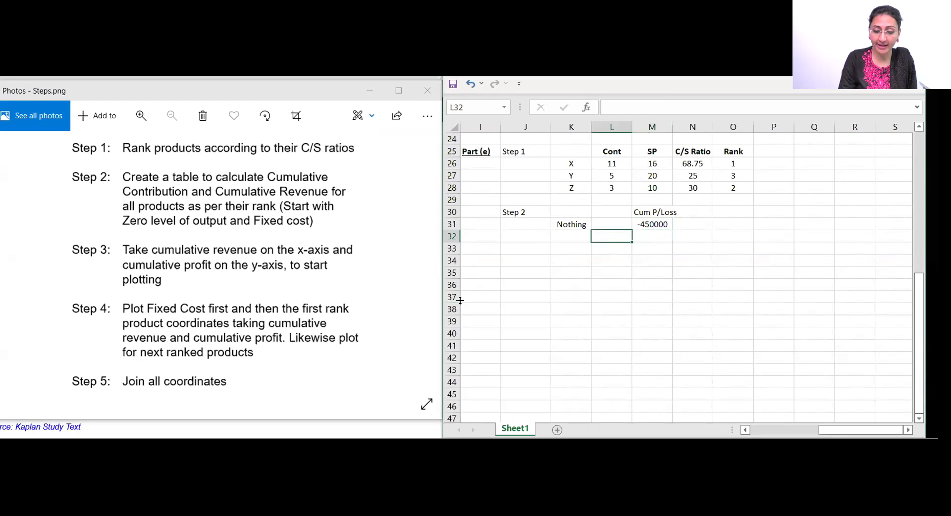
pyautogui.press('Right')
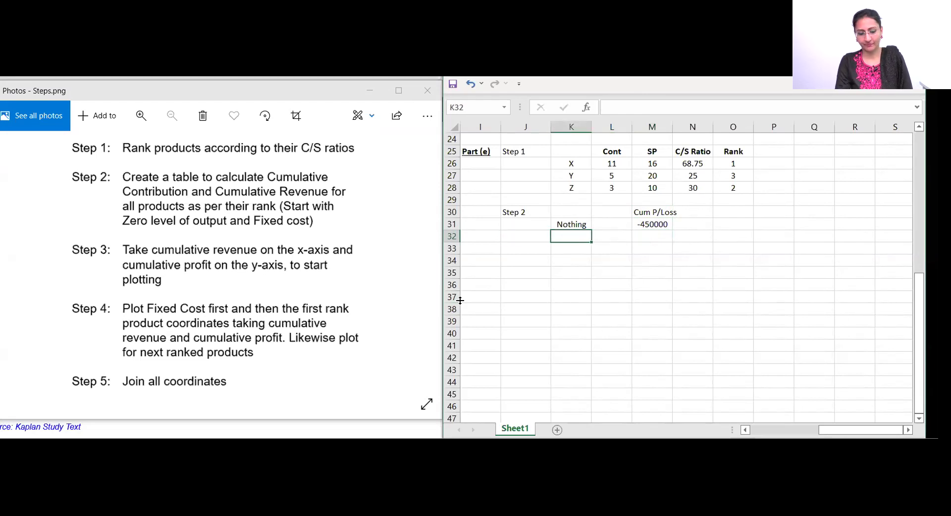
pyautogui.write('X')
pyautogui.press('Return')
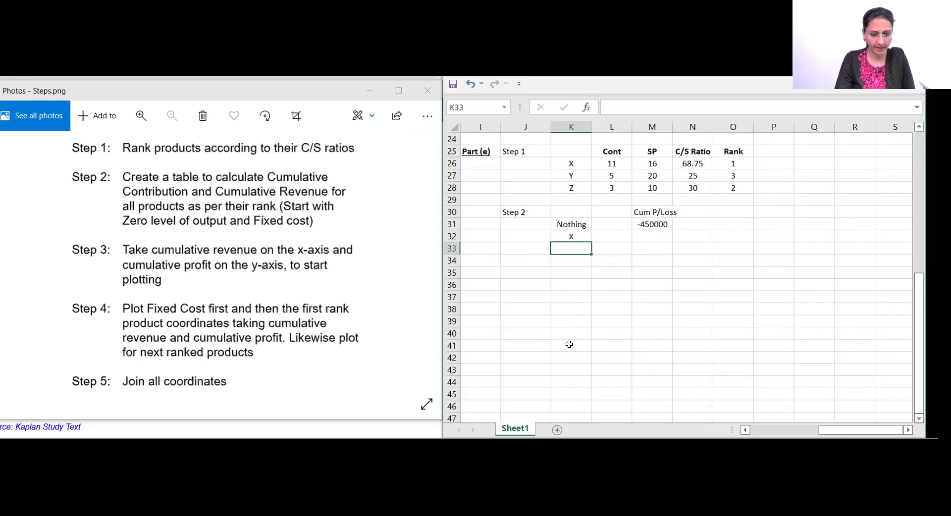
# Examine the total contribution figures for products X, Y and Z in row 6 of the part (a) table.
pyautogui.click(633, 346)
pyautogui.press('Up')
pyautogui.press('Up')
pyautogui.press('Up')
pyautogui.press('Up')
pyautogui.press('Up')
pyautogui.press('Up')
pyautogui.press('Up')
pyautogui.press('Up')
pyautogui.press('Up')
pyautogui.press('Up')
pyautogui.press('Up')
pyautogui.press('Up')
pyautogui.press('Up')
pyautogui.press('Up')
pyautogui.press('Up')
pyautogui.press('Up')
pyautogui.press('Up')
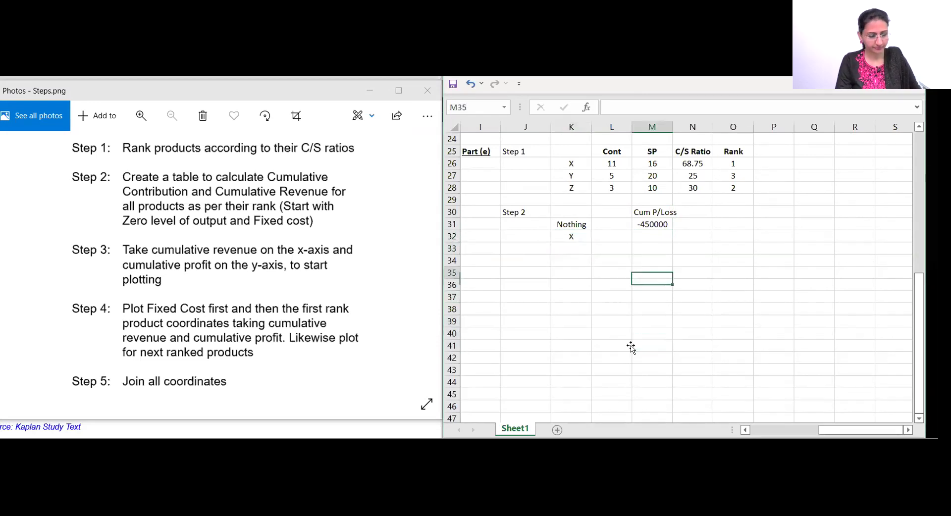
pyautogui.press('Up')
pyautogui.press('Up')
pyautogui.press('Up')
pyautogui.press('Up')
pyautogui.press('Up')
pyautogui.press('Up')
pyautogui.press('Up')
pyautogui.press('Up')
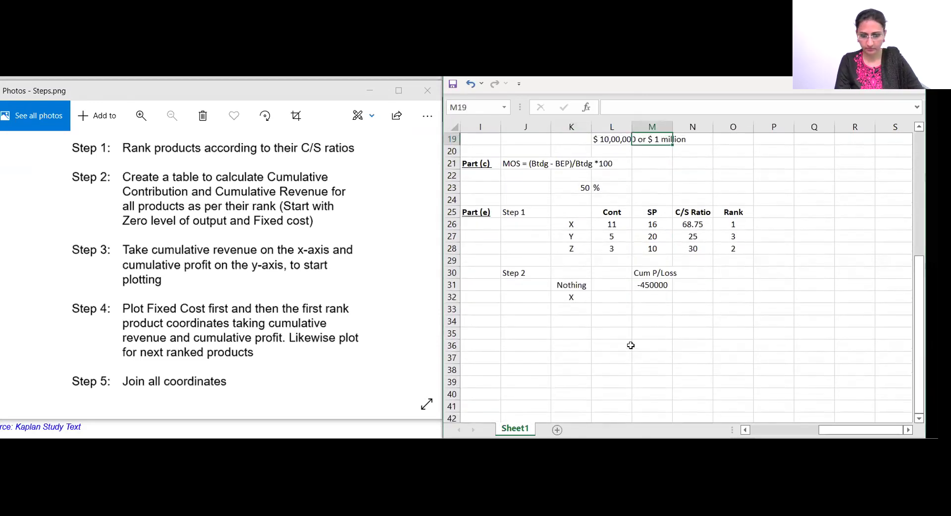
pyautogui.press('Up')
pyautogui.press('Up')
pyautogui.press('Up')
pyautogui.press('Up')
pyautogui.press('Up')
pyautogui.press('Up')
pyautogui.press('Up')
pyautogui.press('Up')
pyautogui.press('Up')
pyautogui.press('Up')
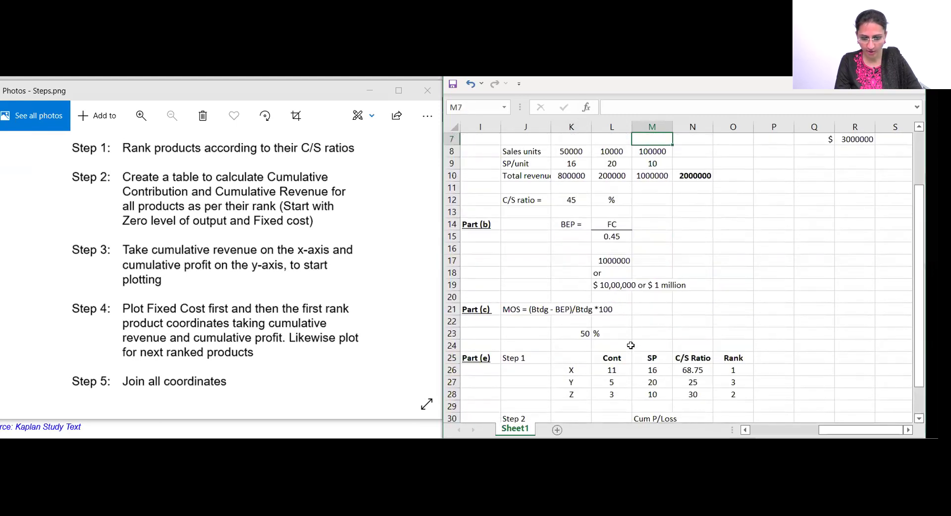
pyautogui.press('Up')
pyautogui.press('Up')
pyautogui.press('Left')
pyautogui.press('Down')
pyautogui.press('Down')
pyautogui.press('Left')
pyautogui.hotkey('shift', 'Right')
pyautogui.hotkey('shift', 'Right')
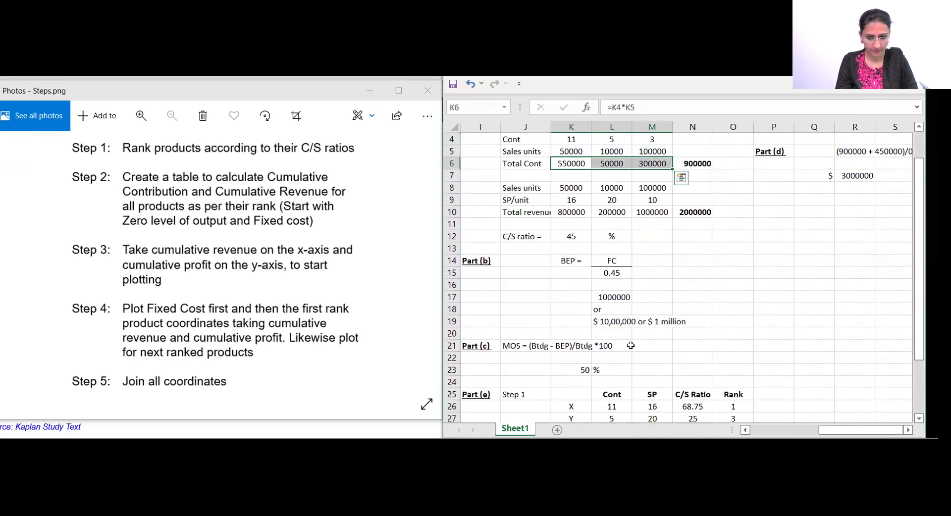
pyautogui.press('Left')
pyautogui.press('Right')
pyautogui.press('Up')
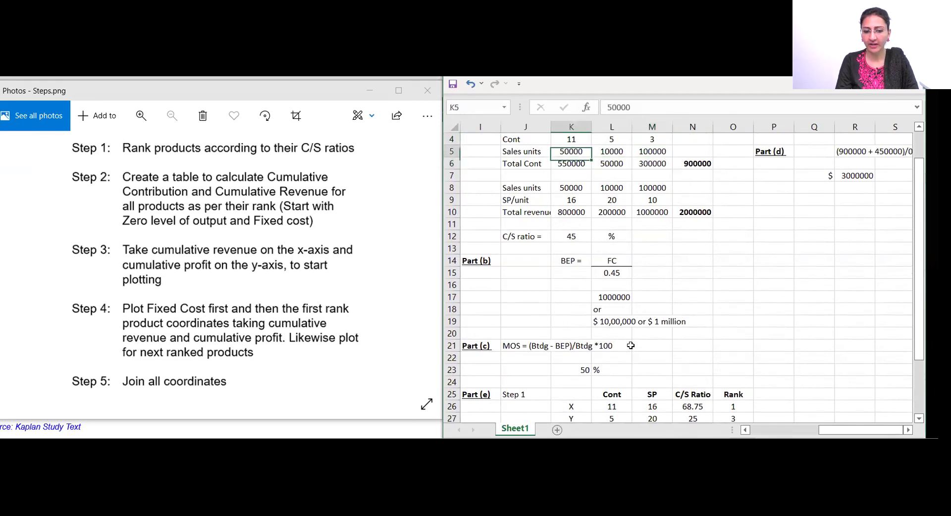
# Copy the part (a) contribution block J3:N7 and paste it beside the part (e) working, starting at Q27.
pyautogui.press('Up')
pyautogui.press('Up')
pyautogui.press('Up')
pyautogui.press('Up')
pyautogui.press('Left')
pyautogui.press('Down')
pyautogui.press('Down')
pyautogui.hotkey('shift', 'Right')
pyautogui.hotkey('shift', 'Right')
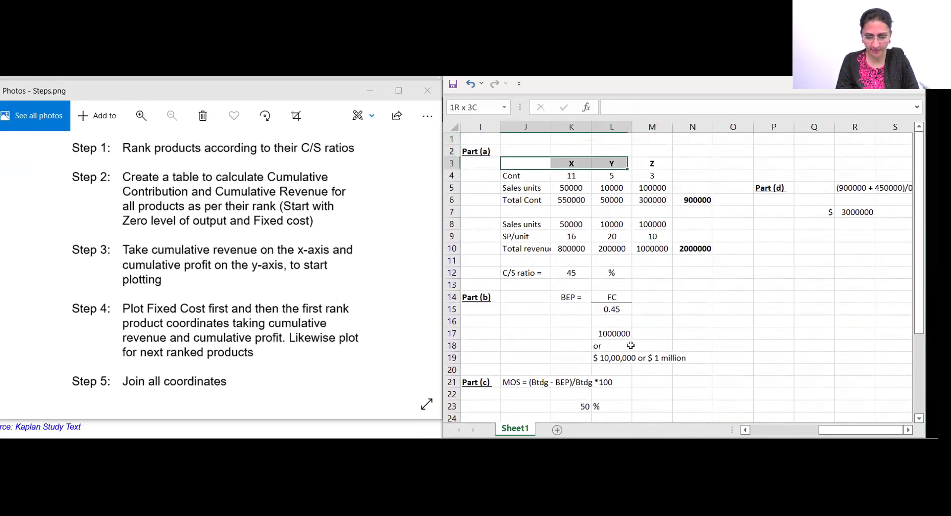
pyautogui.hotkey('shift', 'Right')
pyautogui.hotkey('shift', 'Down')
pyautogui.hotkey('shift', 'Down')
pyautogui.hotkey('shift', 'Down')
pyautogui.hotkey('shift', 'Down')
pyautogui.hotkey('shift', 'Right')
pyautogui.hotkey('ctrl', 'c')
pyautogui.press('Down')
pyautogui.press('Down')
pyautogui.press('Down')
pyautogui.press('Down')
pyautogui.press('Down')
pyautogui.press('Down')
pyautogui.press('Down')
pyautogui.press('Down')
pyautogui.press('Down')
pyautogui.press('Down')
pyautogui.press('Down')
pyautogui.press('Down')
pyautogui.press('Down')
pyautogui.press('Down')
pyautogui.press('Down')
pyautogui.press('Down')
pyautogui.press('Down')
pyautogui.press('Down')
pyautogui.press('Down')
pyautogui.press('Down')
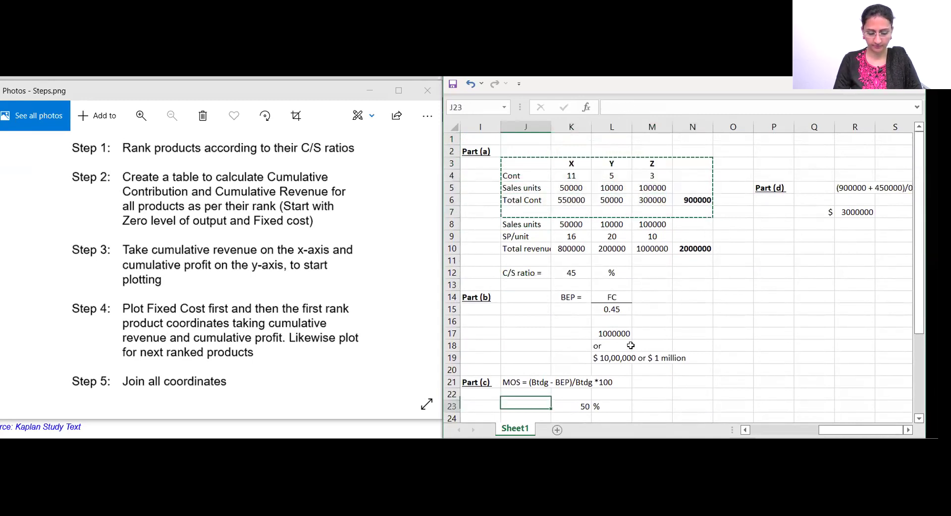
pyautogui.press('Down')
pyautogui.press('Down')
pyautogui.press('Down')
pyautogui.press('Down')
pyautogui.press('Down')
pyautogui.press('Down')
pyautogui.press('Down')
pyautogui.press('Down')
pyautogui.press('Down')
pyautogui.press('Down')
pyautogui.press('Down')
pyautogui.press('Down')
pyautogui.press('Down')
pyautogui.press('Down')
pyautogui.press('Down')
pyautogui.press('Down')
pyautogui.press('Down')
pyautogui.press('Down')
pyautogui.press('Down')
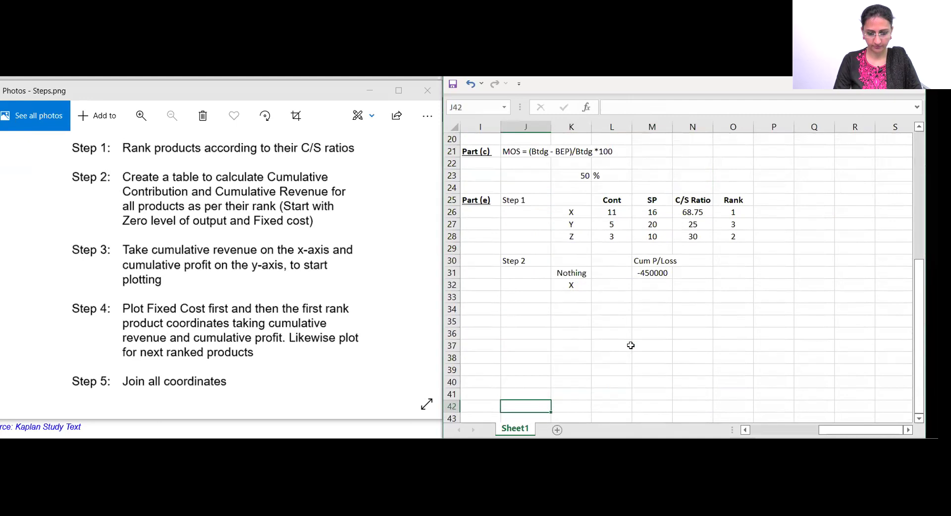
pyautogui.click(788, 219)
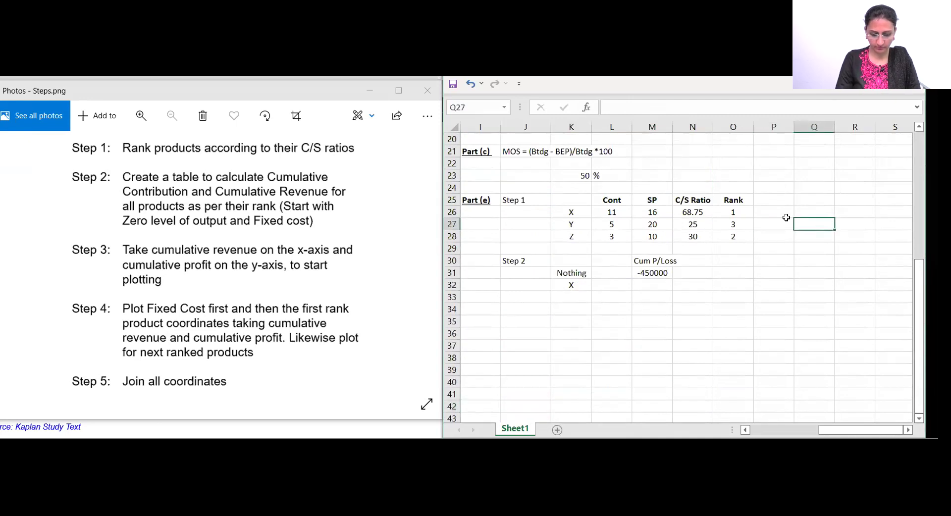
pyautogui.hotkey('ctrl', 'v')
# Link L32 to product X's total contribution in R30 of the pasted contribution block.
pyautogui.press('Right')
pyautogui.press('Down')
pyautogui.press('Down')
pyautogui.press('Down')
pyautogui.press('Left')
pyautogui.press('Left')
pyautogui.press('Left')
pyautogui.press('Left')
pyautogui.press('Left')
pyautogui.press('Down')
pyautogui.press('Down')
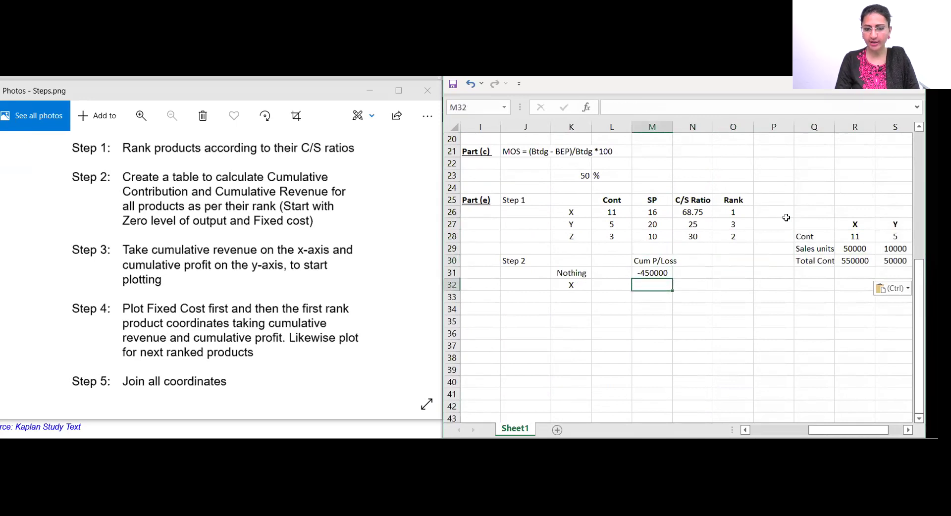
pyautogui.press('Left')
pyautogui.write('=')
pyautogui.click(865, 261)
pyautogui.press('Return')
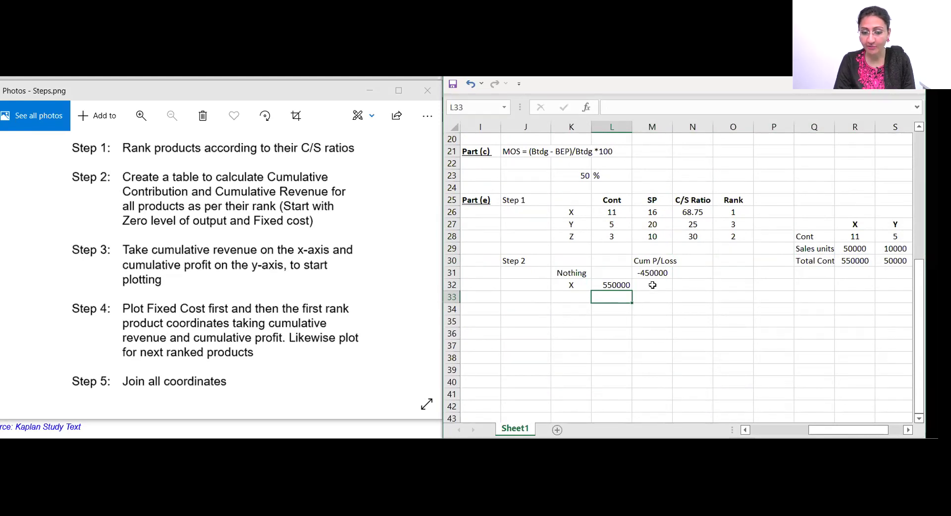
# Calculate product X's cumulative profit in M32 with the formula =M31+L32.
pyautogui.click(652, 286)
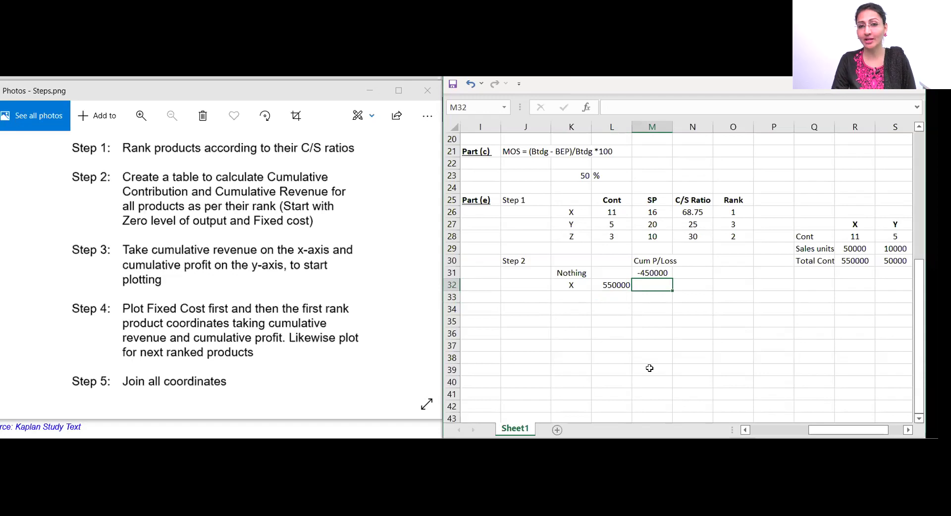
pyautogui.write('=')
pyautogui.press('Up')
pyautogui.write('+')
pyautogui.press('Left')
pyautogui.press('Return')
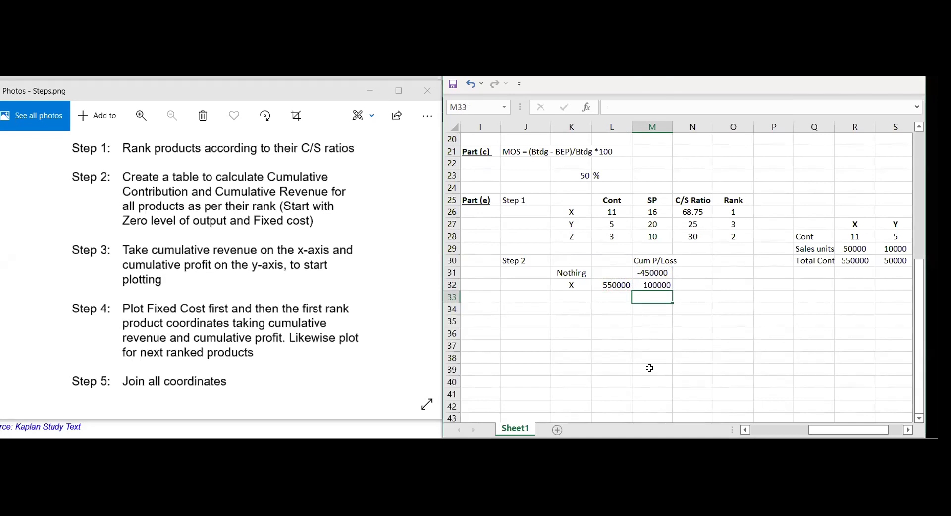
pyautogui.press('Up')
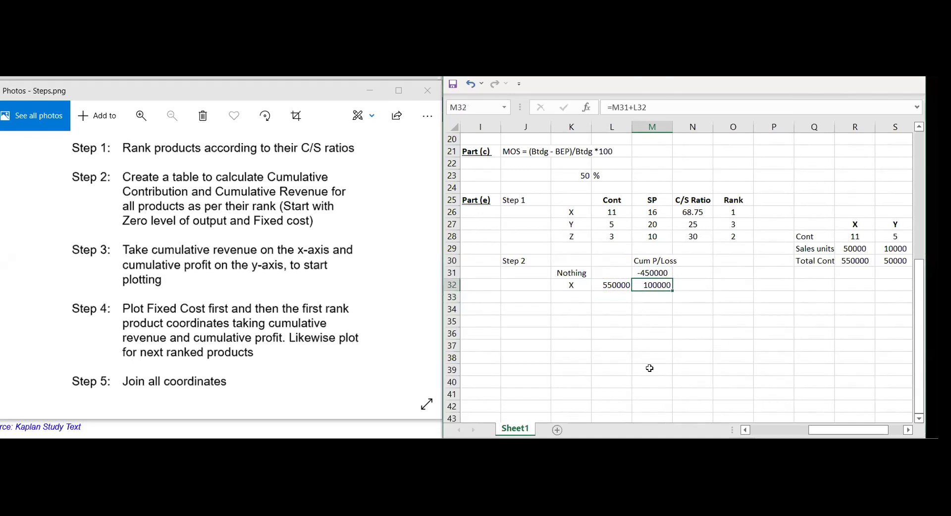
# Enter Z in K33 as the second-ranked product and link L33 to its total contribution in T30.
pyautogui.click(630, 309)
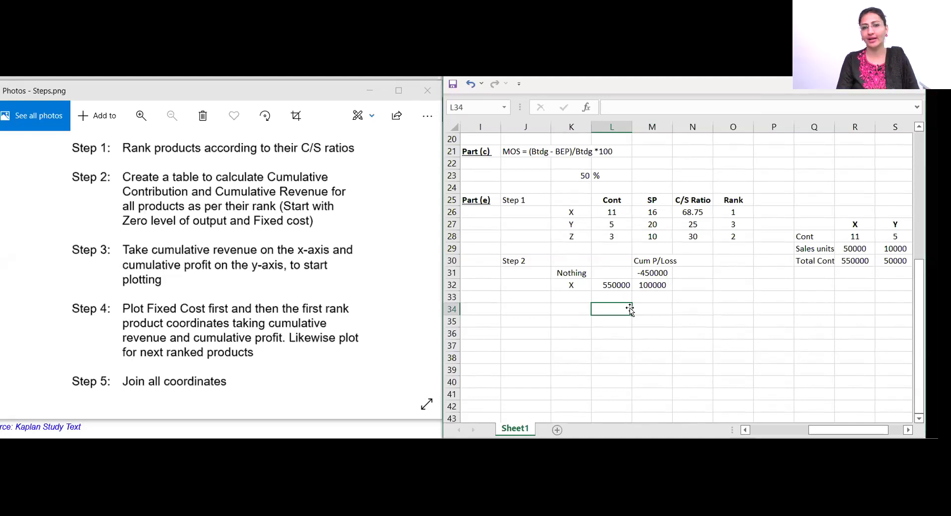
pyautogui.press('Left')
pyautogui.press('Up')
pyautogui.write('Z')
pyautogui.press('Return')
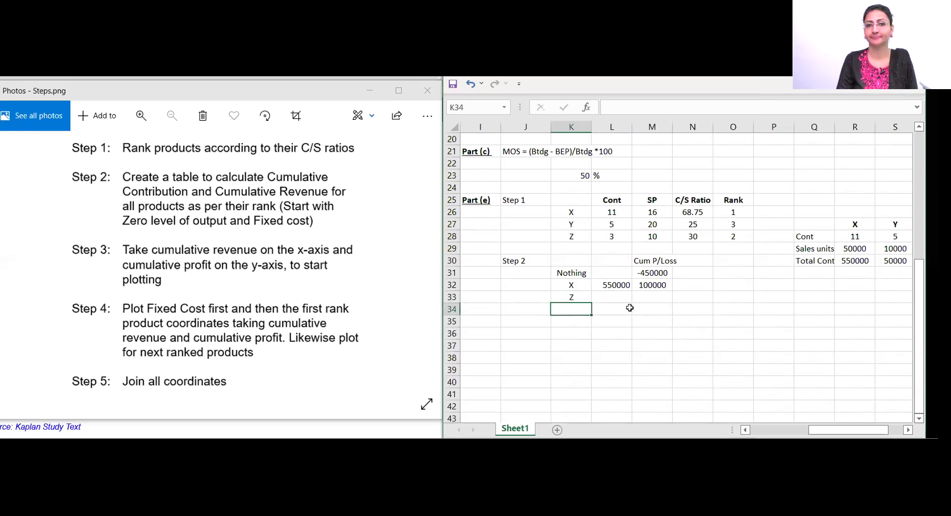
pyautogui.press('Right')
pyautogui.press('Up')
pyautogui.write('=')
pyautogui.press('Right')
pyautogui.press('Right')
pyautogui.press('Right')
pyautogui.press('Right')
pyautogui.press('Right')
pyautogui.press('Right')
pyautogui.press('Right')
pyautogui.press('Right')
pyautogui.press('Right')
pyautogui.press('Up')
pyautogui.press('Up')
pyautogui.press('Left')
pyautogui.press('Up')
pyautogui.press('Return')
# Calculate product Z's cumulative profit in M33 with the formula =M32+L33.
pyautogui.press('Left')
pyautogui.press('Left')
pyautogui.press('Left')
pyautogui.press('Right')
pyautogui.press('Right')
pyautogui.press('Right')
pyautogui.press('Right')
pyautogui.press('Up')
pyautogui.write('=')
pyautogui.press('Up')
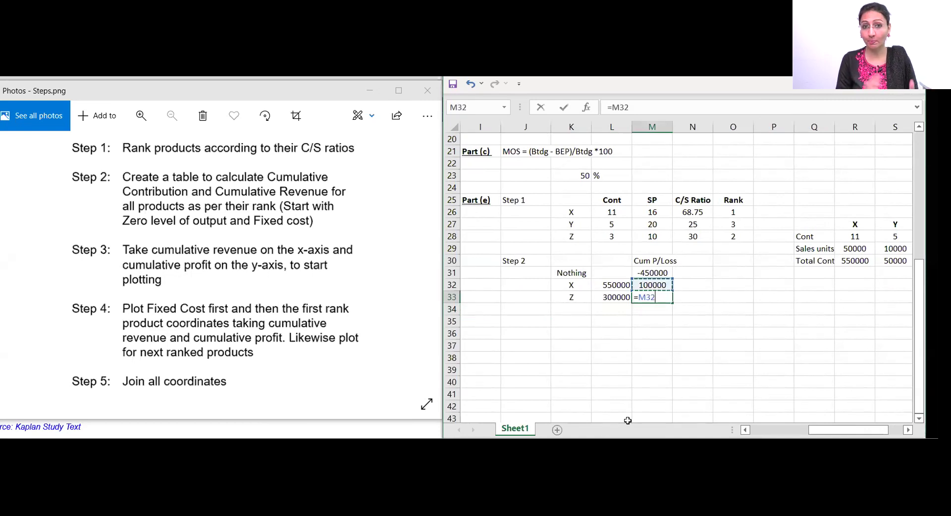
pyautogui.write('+')
pyautogui.press('Left')
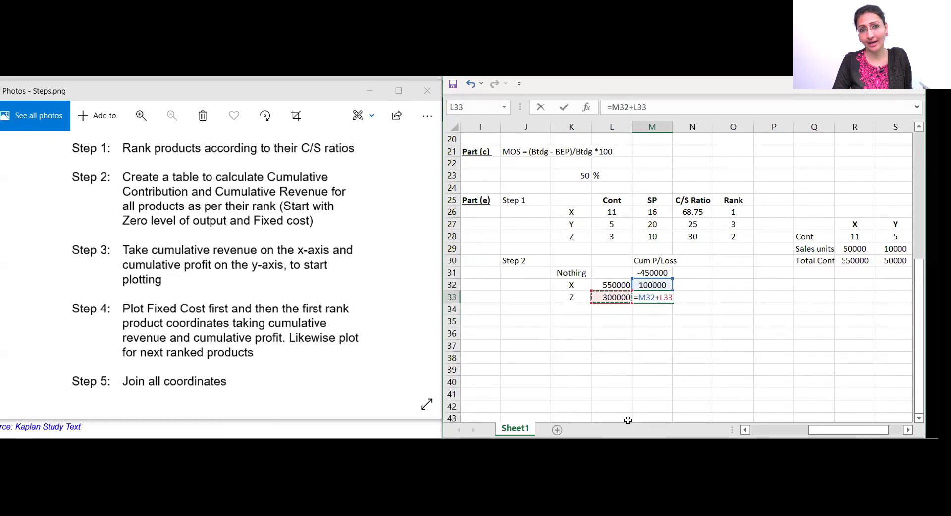
pyautogui.press('Return')
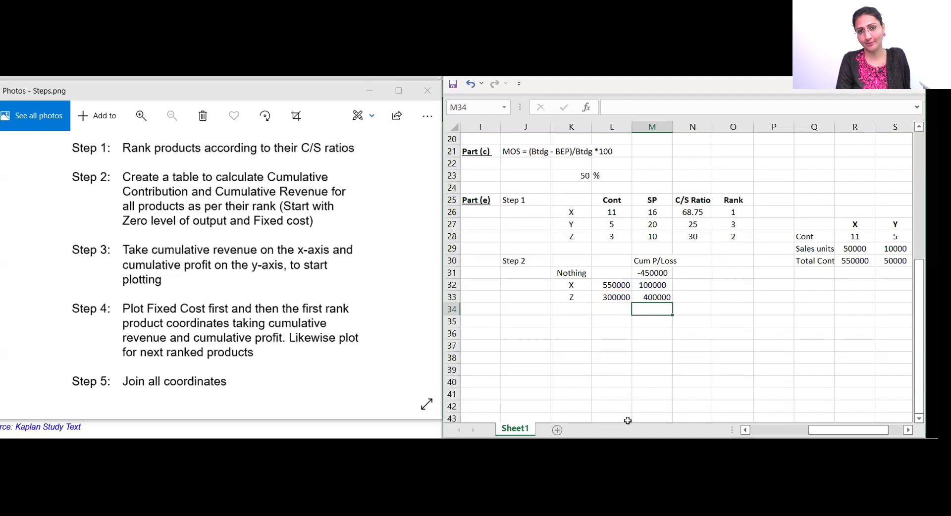
pyautogui.press('Up')
pyautogui.hotkey('shift', 'Down')
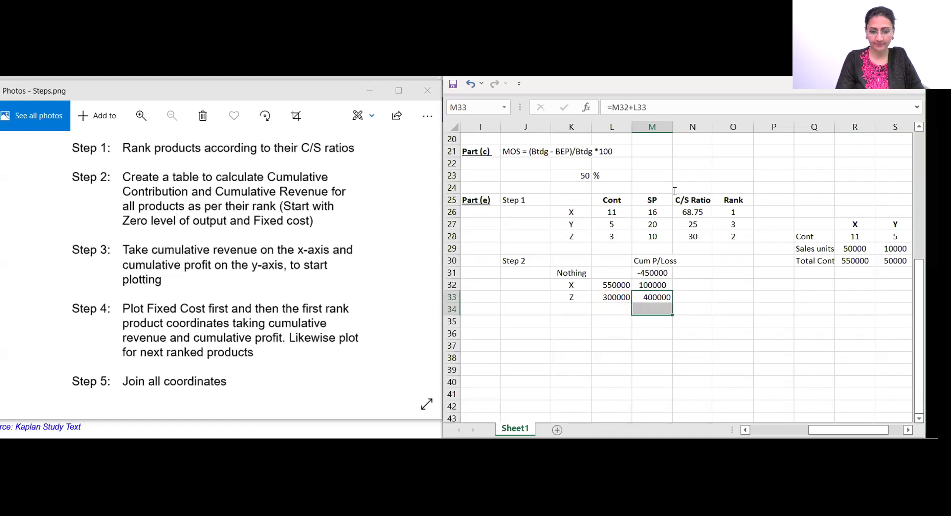
pyautogui.click(778, 282)
# Enter Y in K34 as the third-ranked product and link L34 to its total contribution in S30.
pyautogui.click(579, 310)
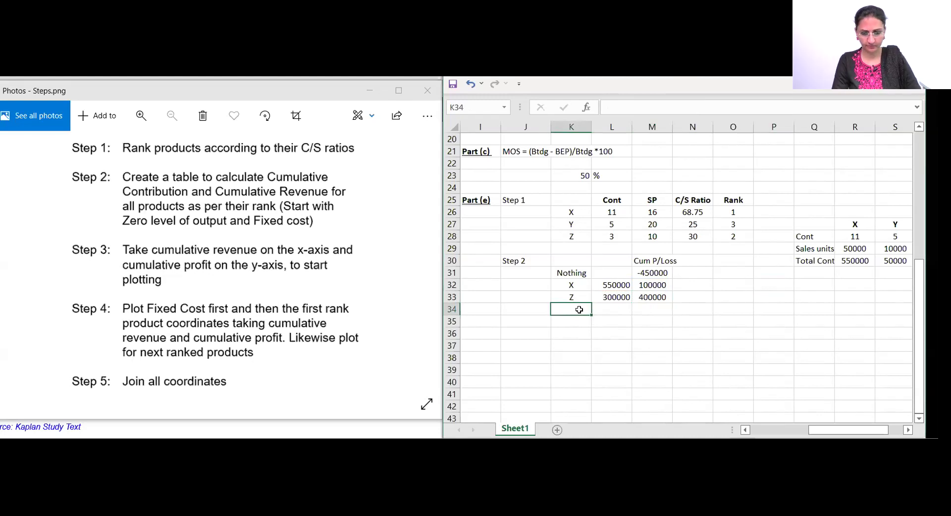
pyautogui.write('Y')
pyautogui.press('Return')
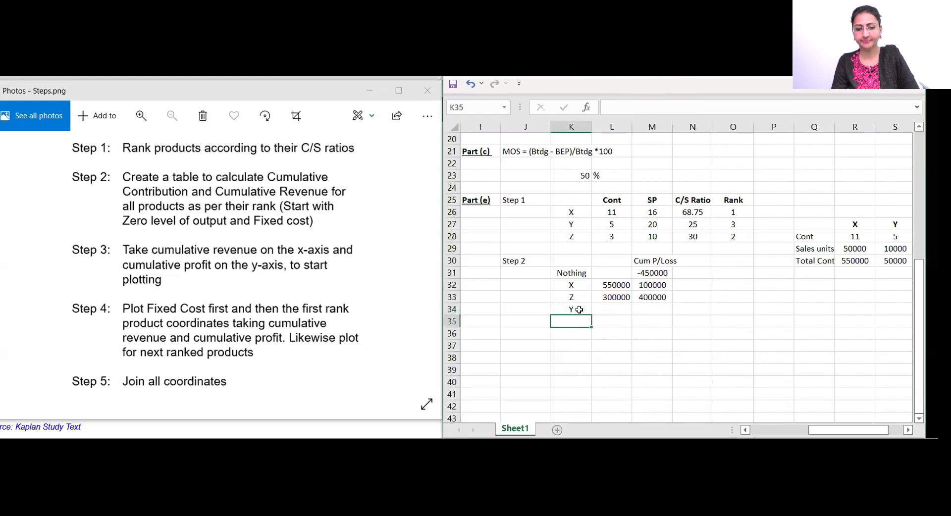
pyautogui.press('Up')
pyautogui.press('Right')
pyautogui.write('=')
pyautogui.press('Right')
pyautogui.press('Right')
pyautogui.press('Right')
pyautogui.press('Right')
pyautogui.press('Right')
pyautogui.press('Right')
pyautogui.press('Right')
pyautogui.press('Up')
pyautogui.press('Up')
pyautogui.press('Up')
pyautogui.press('Up')
pyautogui.press('Return')
# Calculate product Y's cumulative profit in M34 with the formula =L34+M33.
pyautogui.press('Up')
pyautogui.press('Right')
pyautogui.write('=')
pyautogui.press('Left')
pyautogui.write('+')
pyautogui.press('Up')
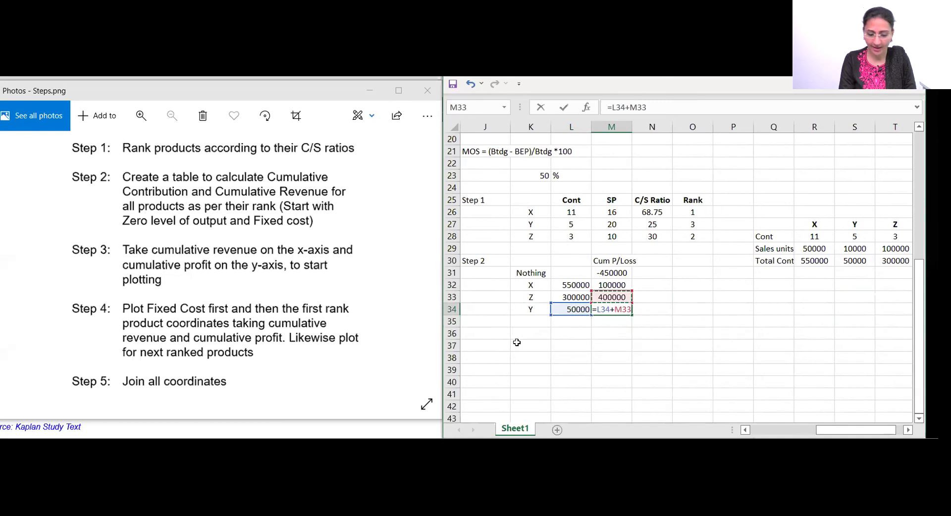
pyautogui.press('Return')
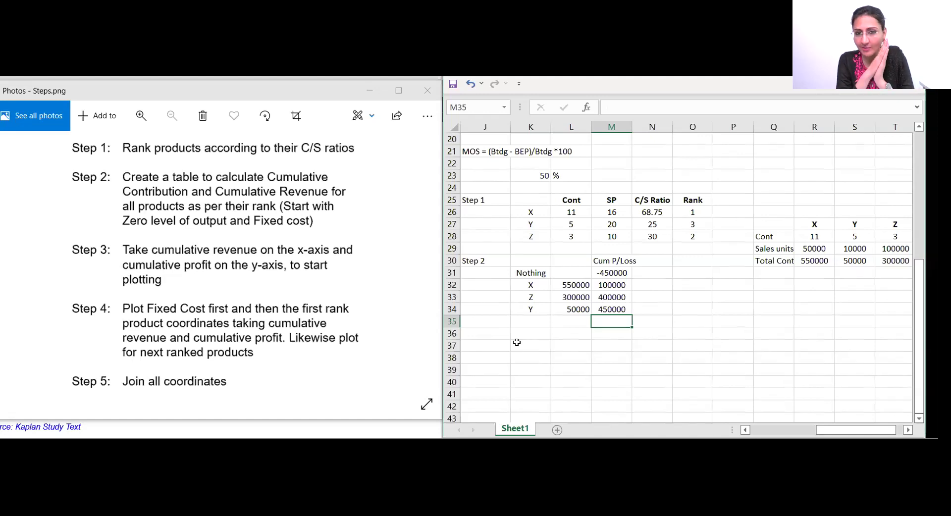
# Add the column headings Revenue in N30 and Cum Rev in O30 of the Step 2 table.
pyautogui.press('Left')
pyautogui.press('Left')
pyautogui.press('Left')
pyautogui.press('Left')
pyautogui.press('Left')
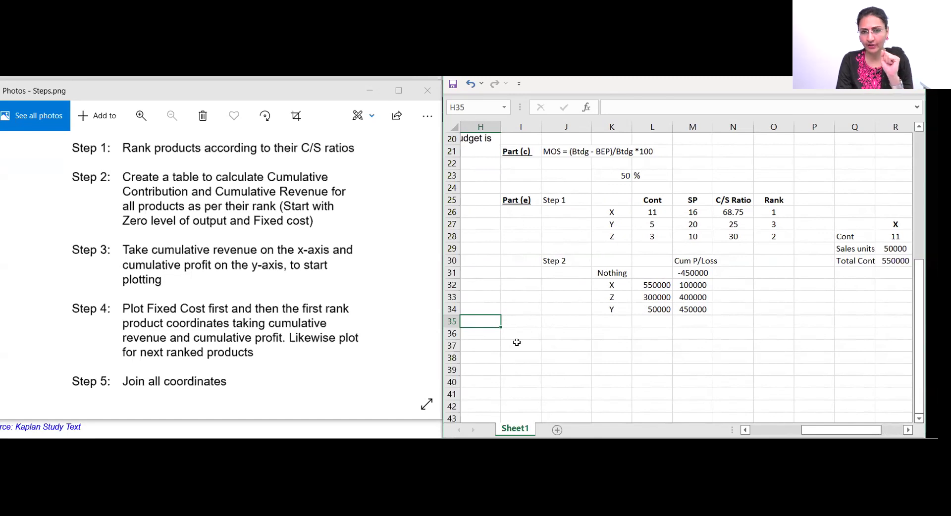
pyautogui.press('Right')
pyautogui.press('Right')
pyautogui.press('Right')
pyautogui.press('Right')
pyautogui.press('Right')
pyautogui.press('Right')
pyautogui.press('Up')
pyautogui.press('Up')
pyautogui.press('Up')
pyautogui.press('Up')
pyautogui.press('Up')
pyautogui.write('Rev')
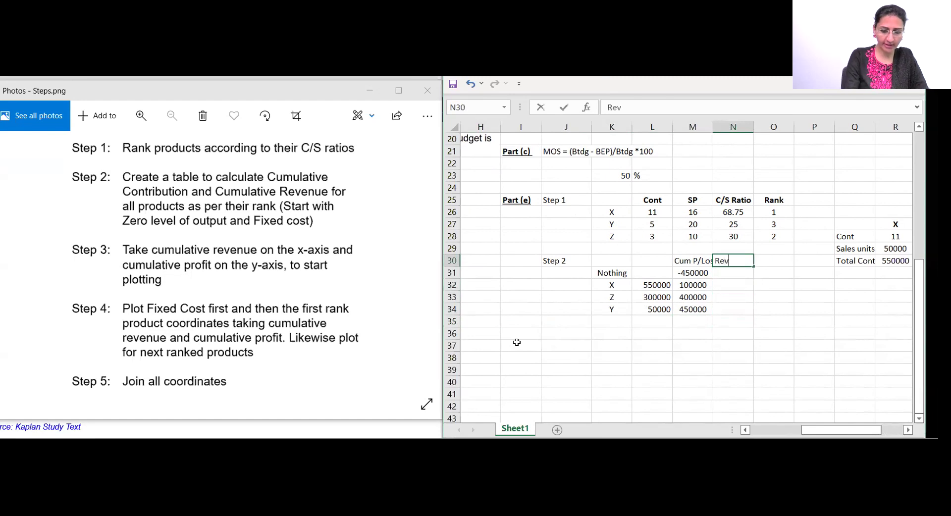
pyautogui.write('enue')
pyautogui.press('Return')
pyautogui.press('Right')
pyautogui.press('Up')
pyautogui.write('Cum Rev')
pyautogui.press('Return')
# Try to copy the three products' total revenues from K10:M10 into R31:T31, below the total contribution row.
pyautogui.press('Left')
pyautogui.press('Up')
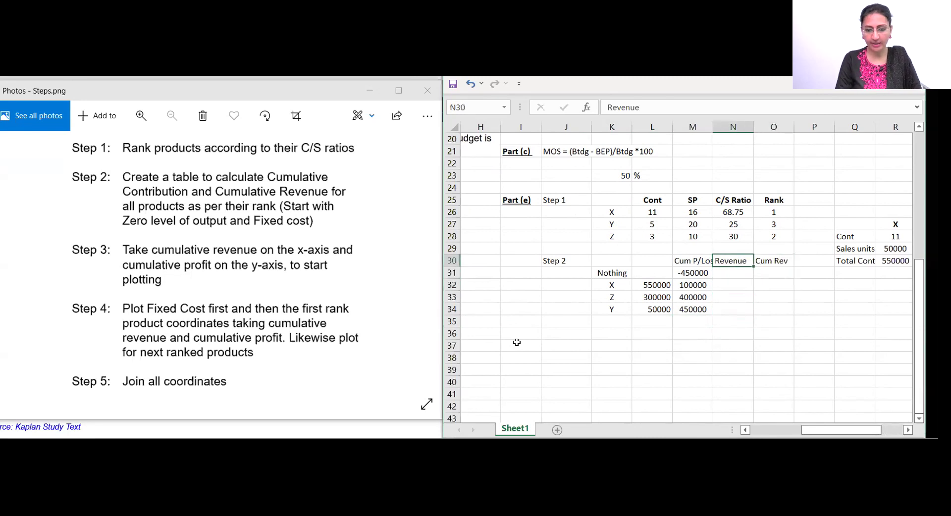
pyautogui.press('Up')
pyautogui.press('Up')
pyautogui.press('Up')
pyautogui.press('Up')
pyautogui.press('Up')
pyautogui.press('Up')
pyautogui.press('Up')
pyautogui.press('Up')
pyautogui.press('Up')
pyautogui.press('Up')
pyautogui.press('Up')
pyautogui.press('Up')
pyautogui.press('Up')
pyautogui.press('Up')
pyautogui.press('Up')
pyautogui.press('Up')
pyautogui.press('Up')
pyautogui.press('Up')
pyautogui.press('Up')
pyautogui.press('Up')
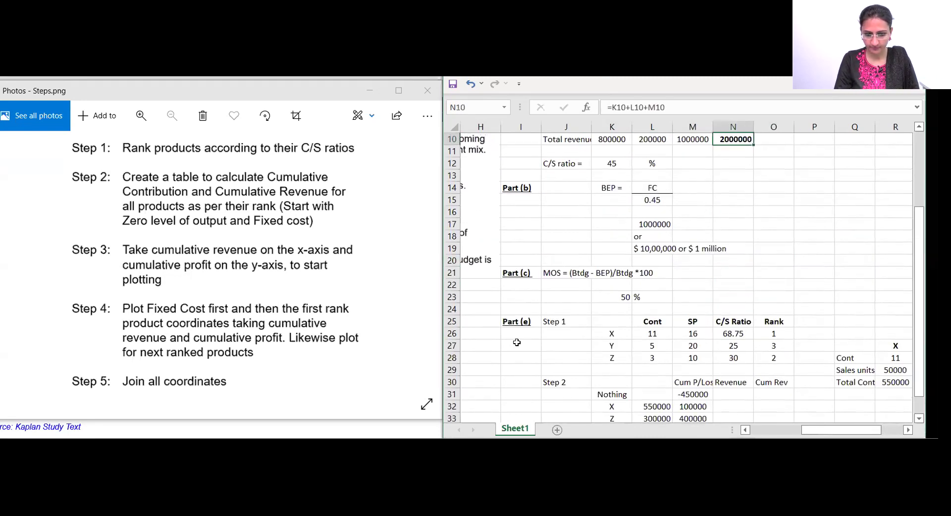
pyautogui.moveTo(614, 176); pyautogui.dragTo(692, 176)
pyautogui.press('Down')
pyautogui.press('Down')
pyautogui.press('Down')
pyautogui.press('Down')
pyautogui.press('Down')
pyautogui.press('Down')
pyautogui.press('Down')
pyautogui.press('Down')
pyautogui.press('Down')
pyautogui.press('Down')
pyautogui.press('Down')
pyautogui.press('Down')
pyautogui.press('Down')
pyautogui.press('Down')
pyautogui.press('Down')
pyautogui.press('Down')
pyautogui.press('Down')
pyautogui.press('Down')
pyautogui.press('Down')
pyautogui.press('Down')
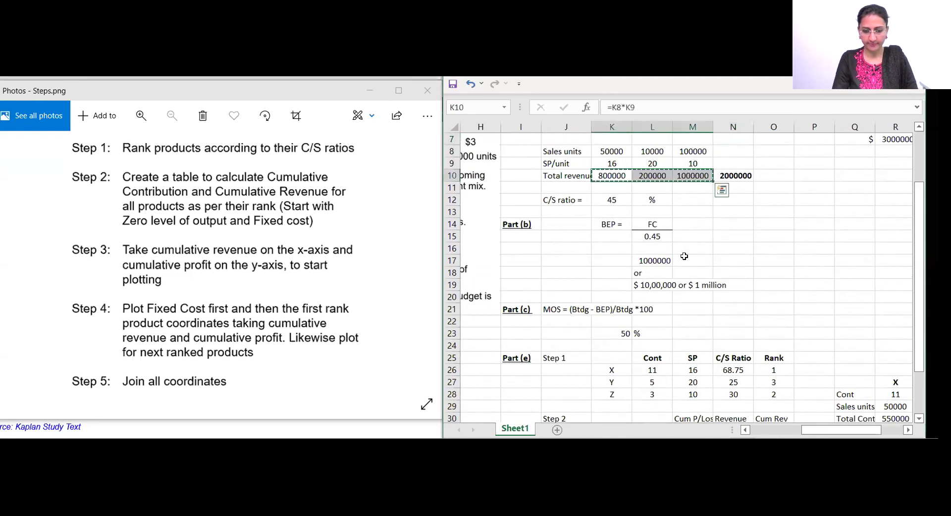
pyautogui.press('Right')
pyautogui.press('Right')
pyautogui.press('Right')
pyautogui.press('Right')
pyautogui.press('Right')
pyautogui.press('Right')
pyautogui.press('Right')
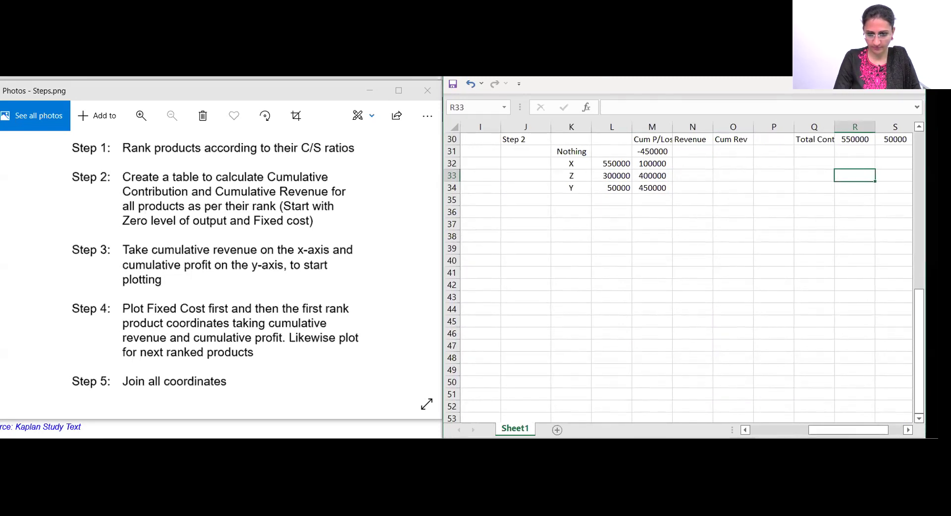
pyautogui.scroll(7, 756, 402)
pyautogui.click(758, 401)
pyautogui.press('Down')
pyautogui.press('Down')
pyautogui.press('Down')
pyautogui.press('Down')
pyautogui.press('Down')
pyautogui.press('Down')
pyautogui.press('Down')
pyautogui.press('Down')
pyautogui.press('Down')
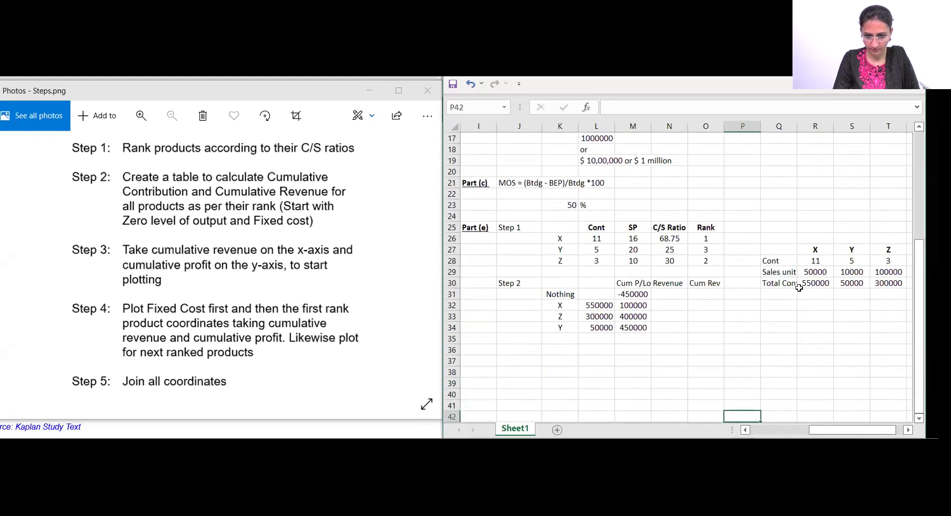
pyautogui.click(806, 293)
pyautogui.hotkey('ctrl', 'v')
pyautogui.press('Left')
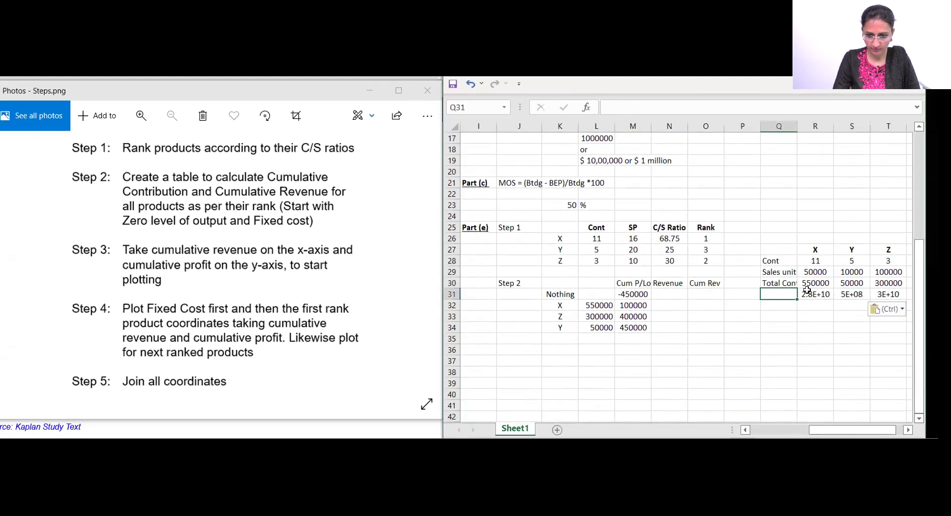
# Check the pasted formula in R31 and autofit column R to its contents.
pyautogui.click(806, 291)
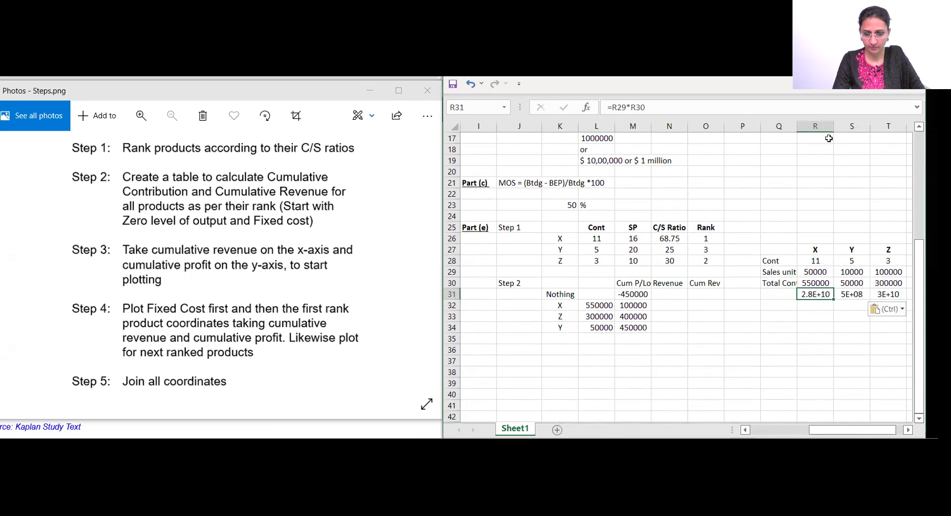
pyautogui.moveTo(830, 122); pyautogui.dragTo(849, 125)
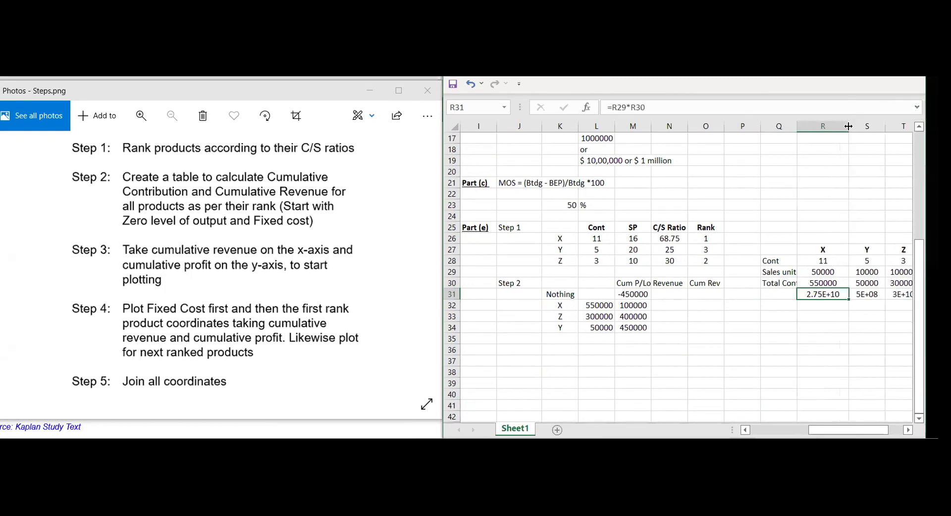
pyautogui.doubleClick(849, 125)
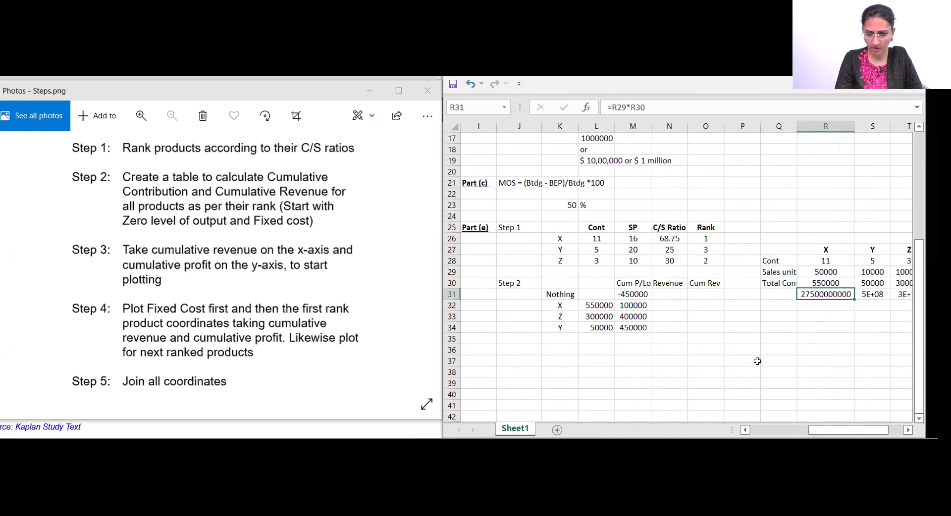
# Clear the pasted revenue formulas from the row below the total contributions, starting at R31.
pyautogui.press('Delete')
pyautogui.hotkey('shift', 'Right')
pyautogui.hotkey('shift', 'Right')
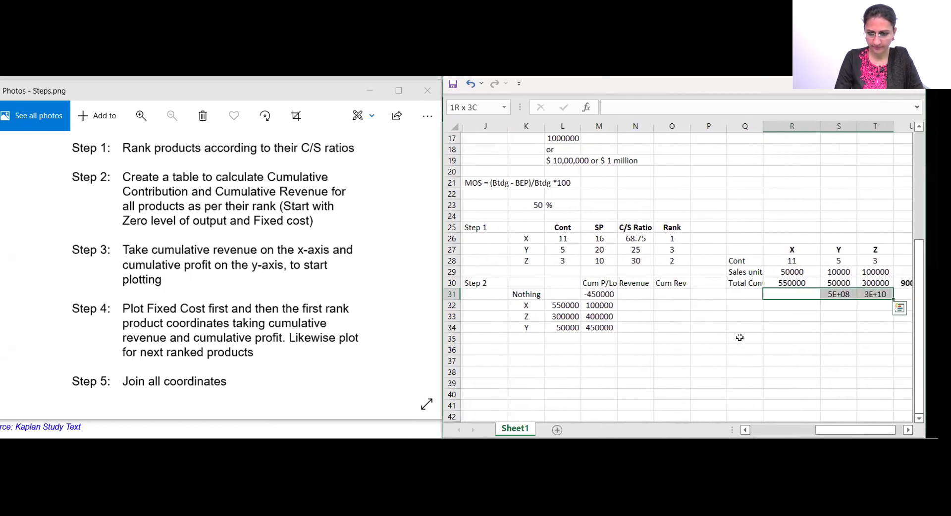
pyautogui.hotkey('shift', 'Right')
pyautogui.press('Delete')
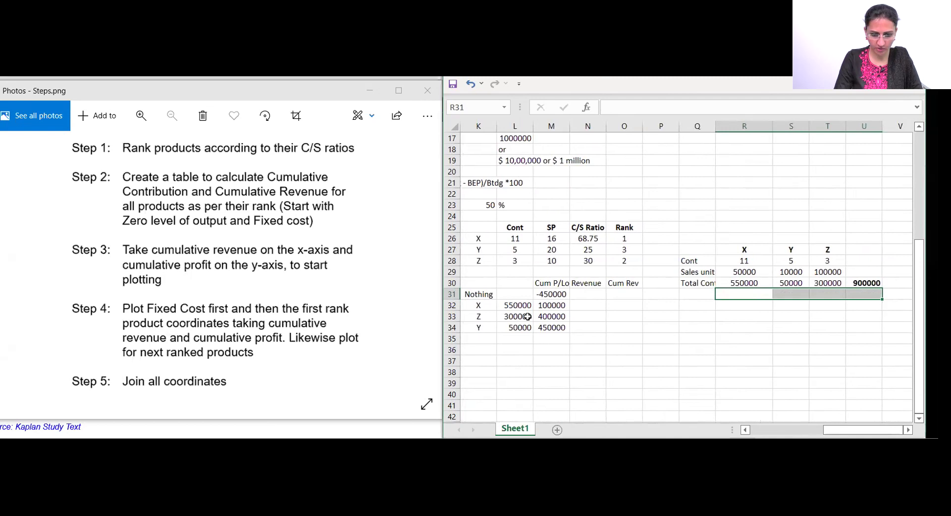
# Link product X's revenue in N32 to its total revenue in K10.
pyautogui.click(524, 340)
pyautogui.press('Up')
pyautogui.press('Up')
pyautogui.press('Up')
pyautogui.press('Right')
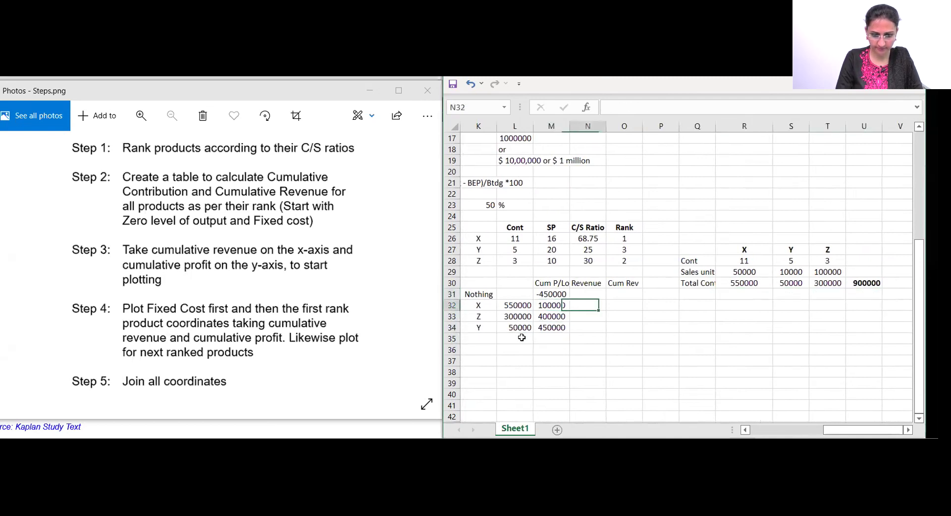
pyautogui.write('=N32')
pyautogui.press('Up')
pyautogui.press('Up')
pyautogui.press('Up')
pyautogui.press('Up')
pyautogui.press('Up')
pyautogui.press('Up')
pyautogui.press('Up')
pyautogui.press('Up')
pyautogui.press('Up')
pyautogui.press('Up')
pyautogui.press('Up')
pyautogui.press('Up')
pyautogui.press('Up')
pyautogui.press('Up')
pyautogui.press('Up')
pyautogui.press('Up')
pyautogui.press('Up')
pyautogui.press('Up')
pyautogui.press('Up')
pyautogui.press('Up')
pyautogui.press('Up')
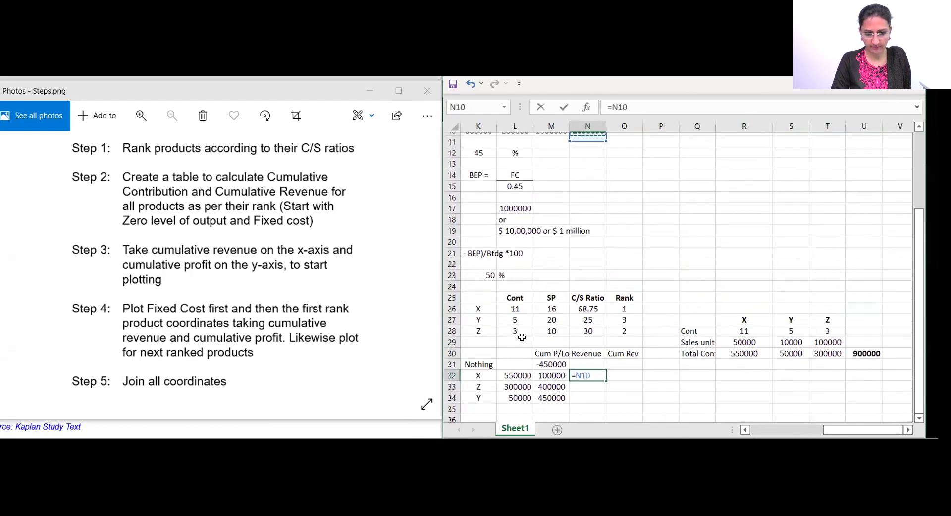
pyautogui.press('Left')
pyautogui.press('Left')
pyautogui.press('Left')
pyautogui.press('Left')
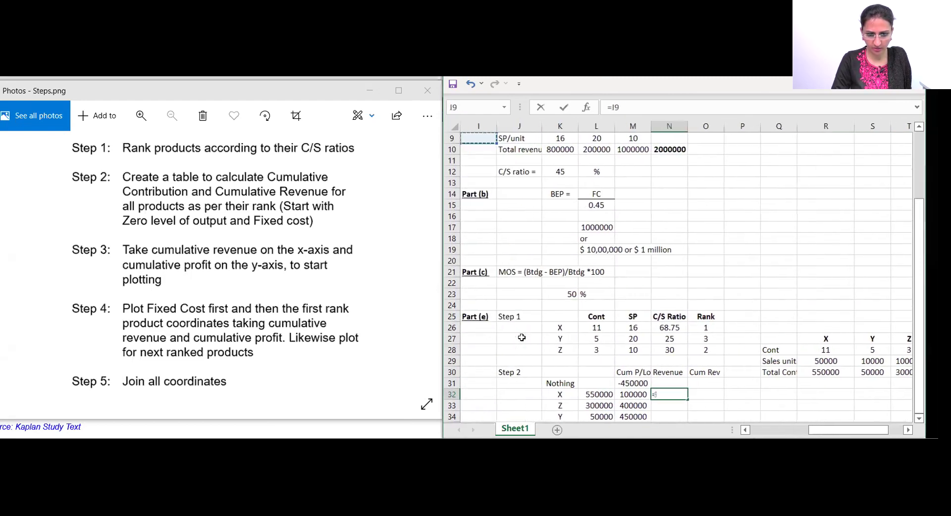
pyautogui.press('Right')
pyautogui.press('Down')
pyautogui.press('Return')
# Link product Z's revenue in N33 to its total revenue in M10.
pyautogui.write('=')
pyautogui.press('Up')
pyautogui.press('Up')
pyautogui.press('Up')
pyautogui.press('Up')
pyautogui.press('Up')
pyautogui.press('Up')
pyautogui.press('Up')
pyautogui.press('Up')
pyautogui.press('Up')
pyautogui.press('Up')
pyautogui.press('Up')
pyautogui.press('Up')
pyautogui.press('Up')
pyautogui.press('Up')
pyautogui.press('Up')
pyautogui.press('Up')
pyautogui.press('Up')
pyautogui.press('Up')
pyautogui.press('Up')
pyautogui.press('Up')
pyautogui.press('Up')
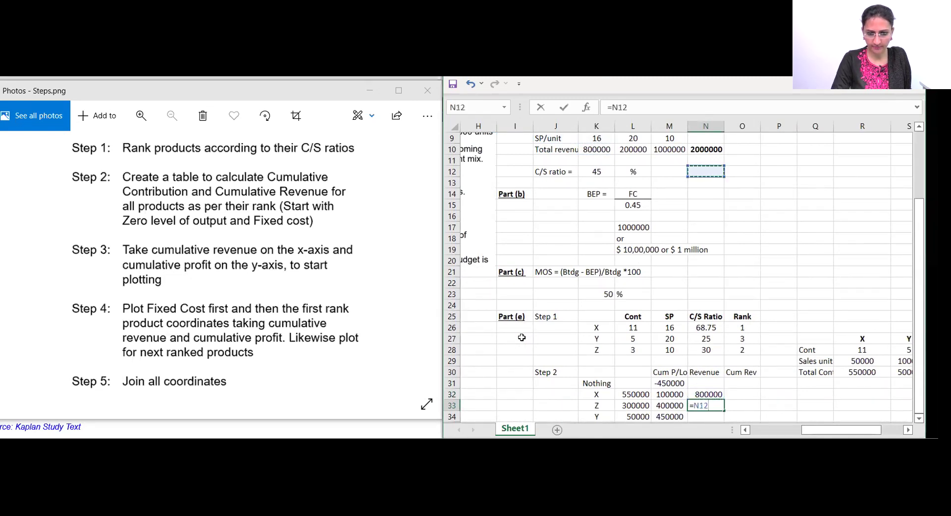
pyautogui.press('Up')
pyautogui.press('Up')
pyautogui.press('Left')
pyautogui.press('Return')
# Link product Y's revenue in N34 to its total revenue in L10.
pyautogui.write('=')
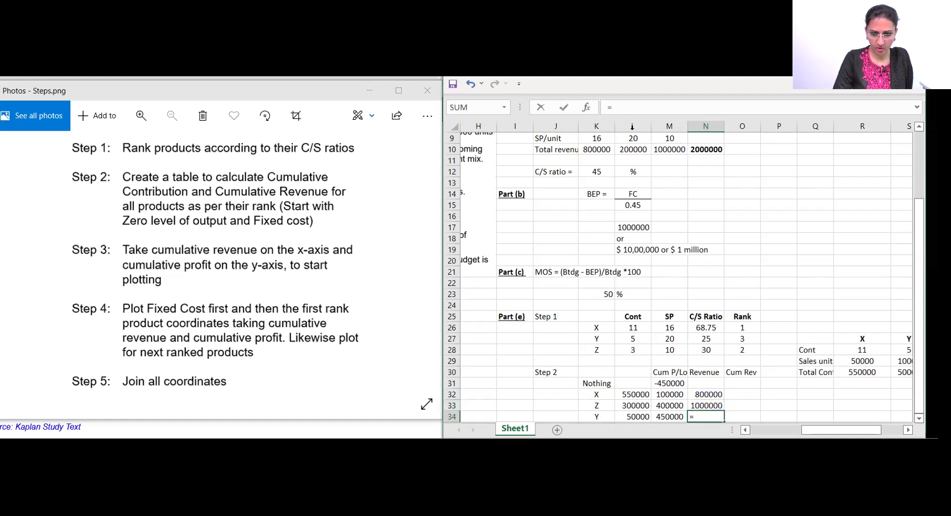
pyautogui.click(628, 149)
pyautogui.press('Return')
# Enter 0 in O31 as the cumulative revenue for the Nothing row.
pyautogui.press('Down')
pyautogui.press('Down')
pyautogui.press('Down')
pyautogui.press('Down')
pyautogui.press('Down')
pyautogui.press('Down')
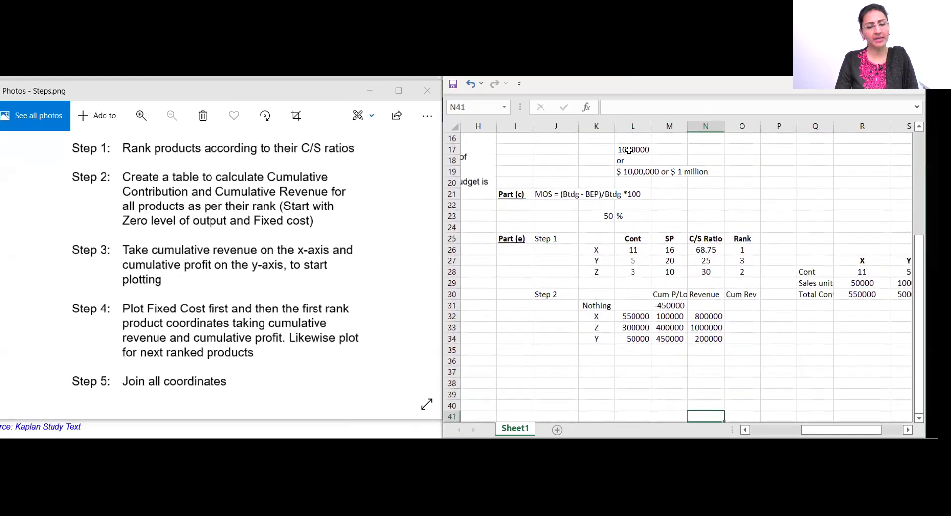
pyautogui.press('Right')
pyautogui.press('Up')
pyautogui.press('Up')
pyautogui.press('Up')
pyautogui.press('Up')
pyautogui.press('Up')
pyautogui.press('Up')
pyautogui.press('Up')
pyautogui.press('Up')
pyautogui.press('Up')
pyautogui.press('Up')
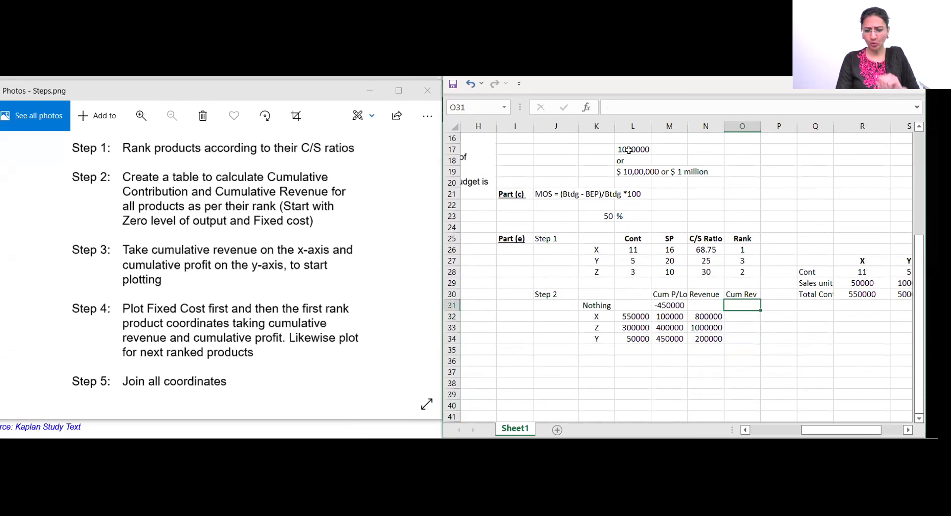
pyautogui.write('0')
pyautogui.press('Return')
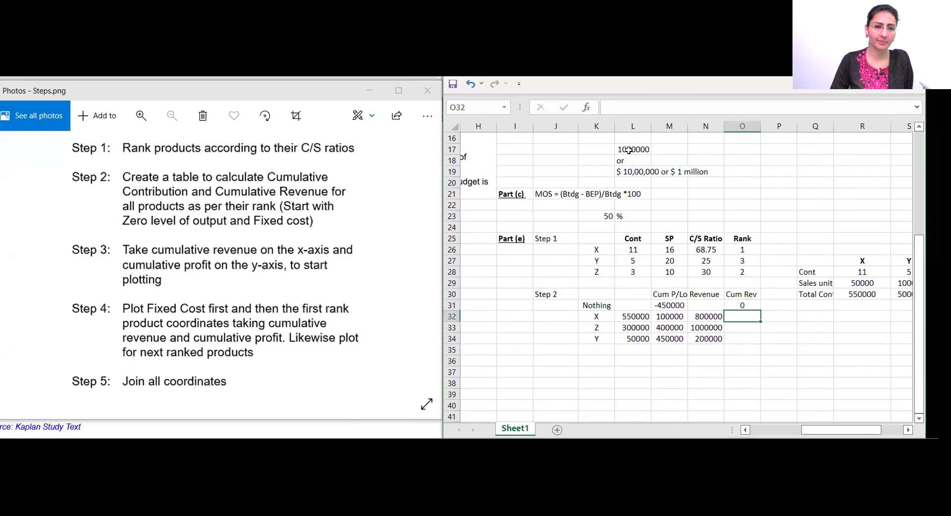
# Link product X's cumulative revenue in O32 to its revenue in N32.
pyautogui.write('=')
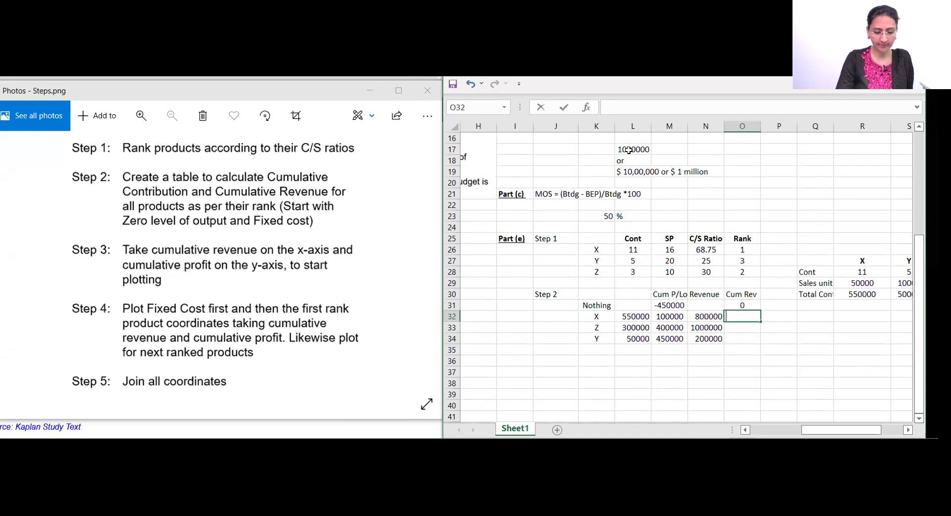
pyautogui.press('Left')
pyautogui.press('Return')
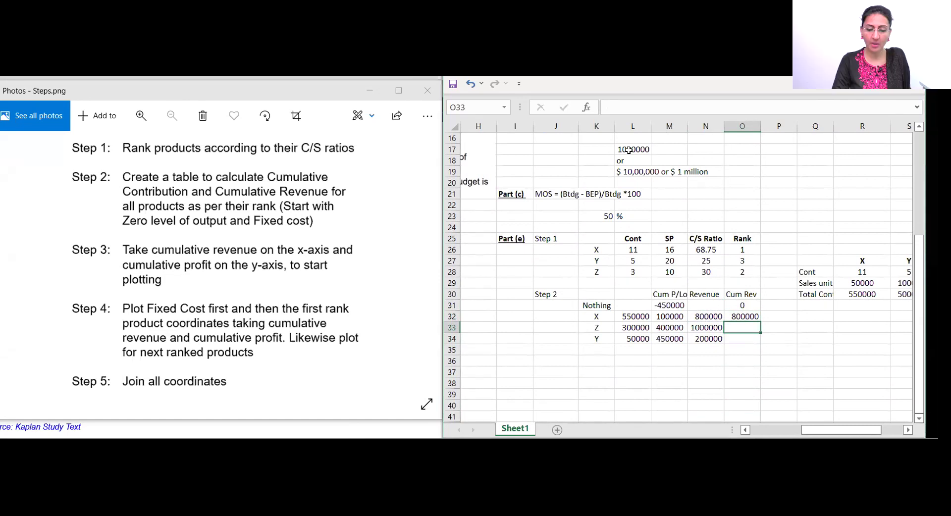
# Calculate product Z's cumulative revenue in O33 by adding its revenue in N33 to O32.
pyautogui.write('=')
pyautogui.press('Up')
pyautogui.write('+')
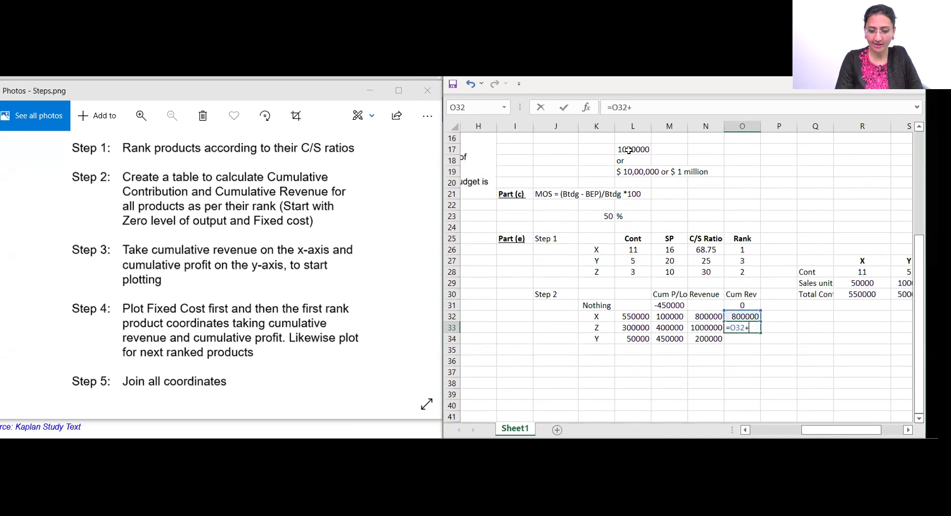
pyautogui.press('Left')
pyautogui.press('Return')
# Calculate product Y's cumulative revenue in O34 as N34 plus O33.
pyautogui.write('=')
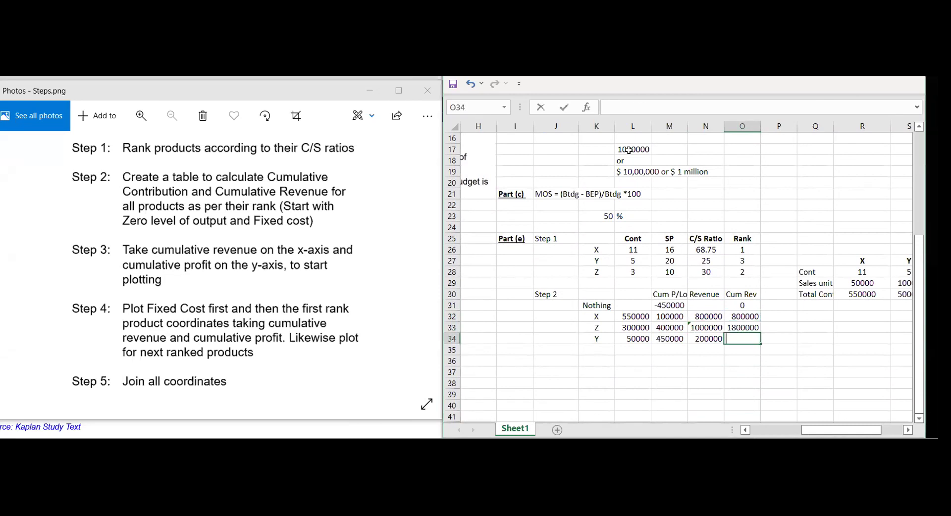
pyautogui.press('Left')
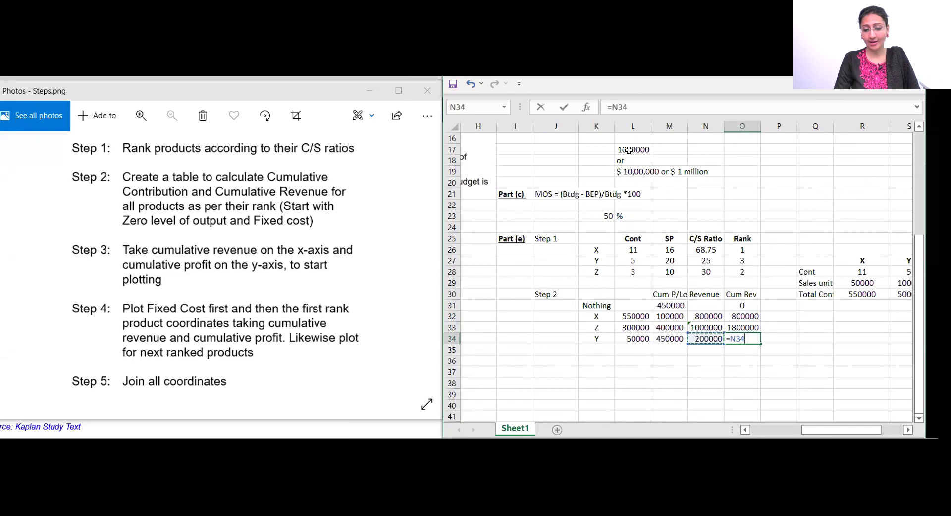
pyautogui.write('+')
pyautogui.press('Up')
pyautogui.press('Return')
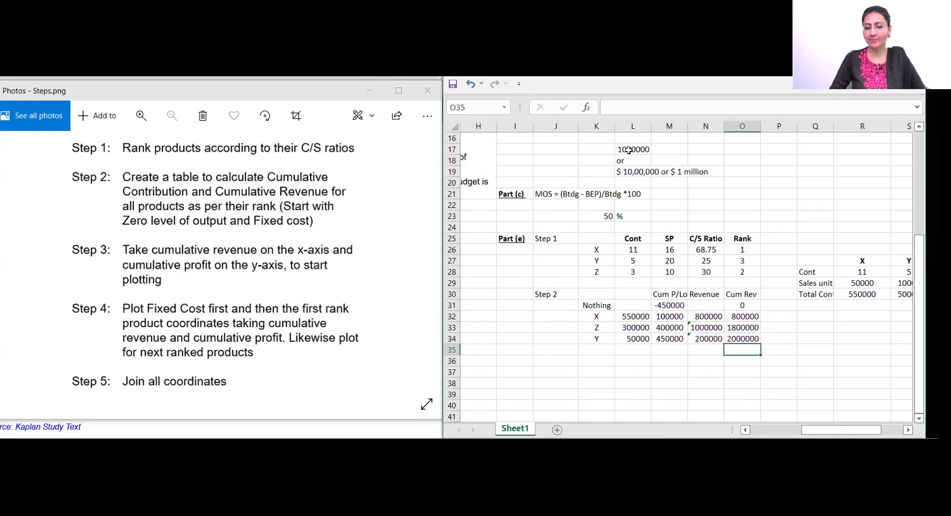